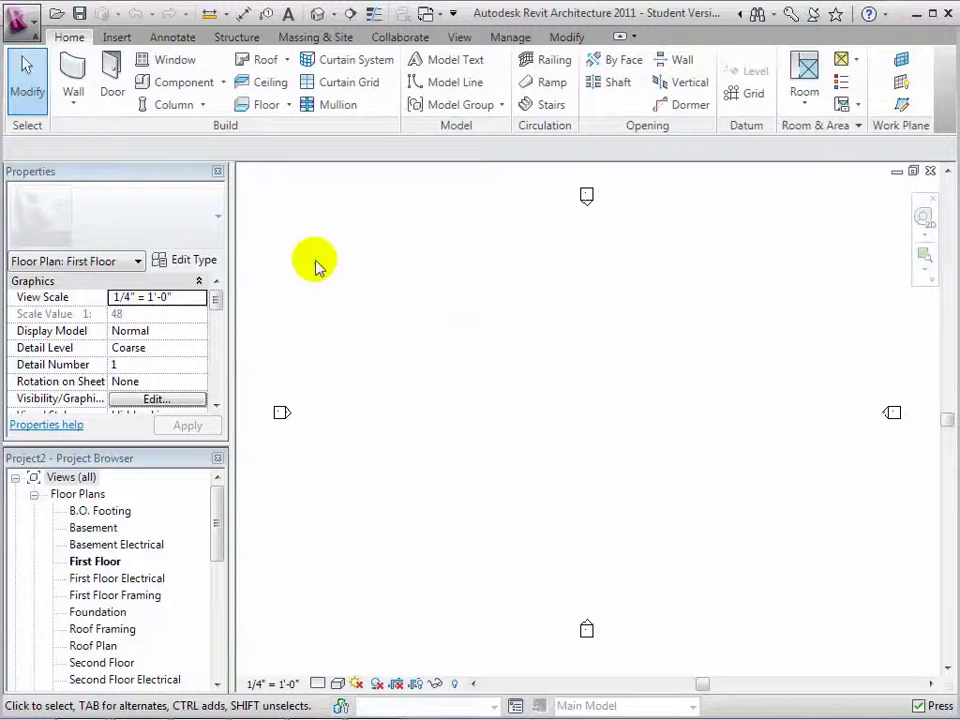
- Start placing a component, reviewing the type list but keeping Pendant Light – Hemisphere 100W – 120V
{"action": "left_click", "coordinate": [180, 88]}
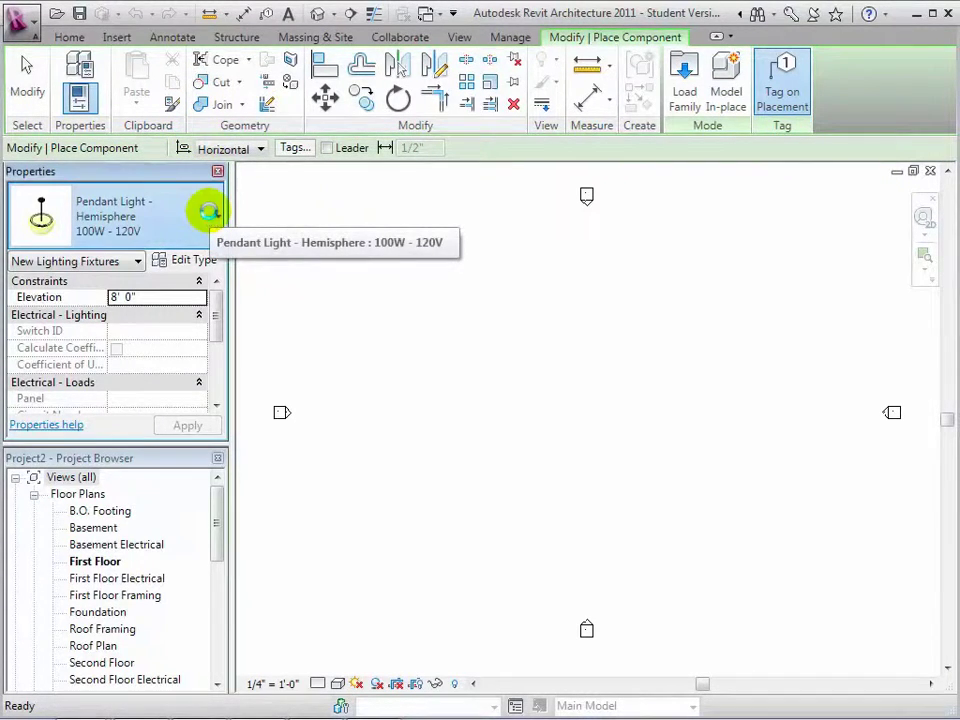
{"action": "left_click", "coordinate": [208, 212]}
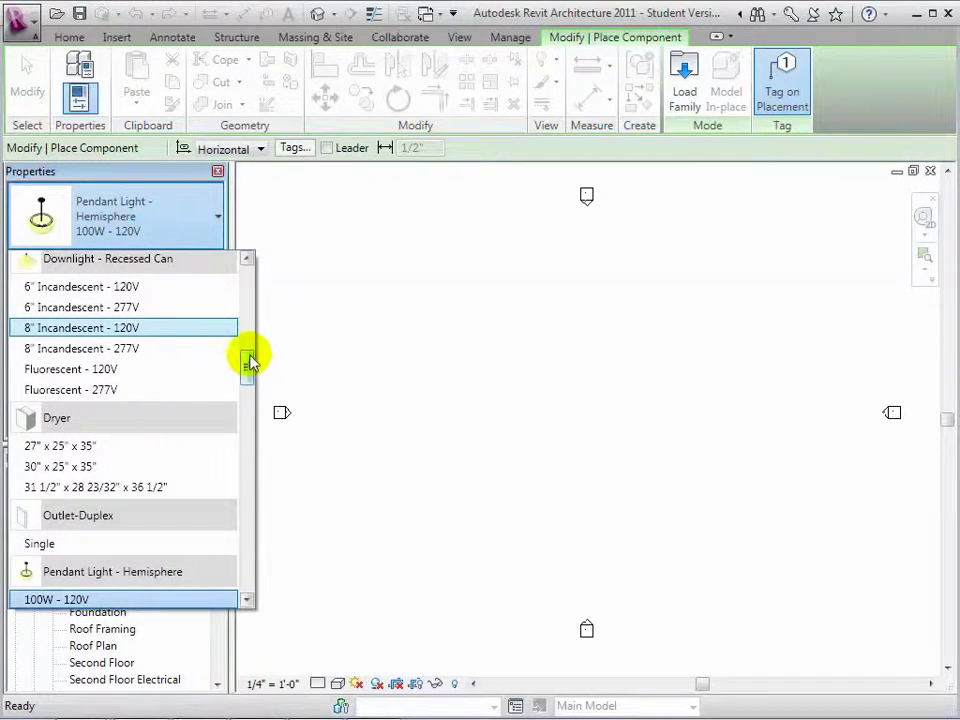
{"action": "left_click", "coordinate": [294, 291]}
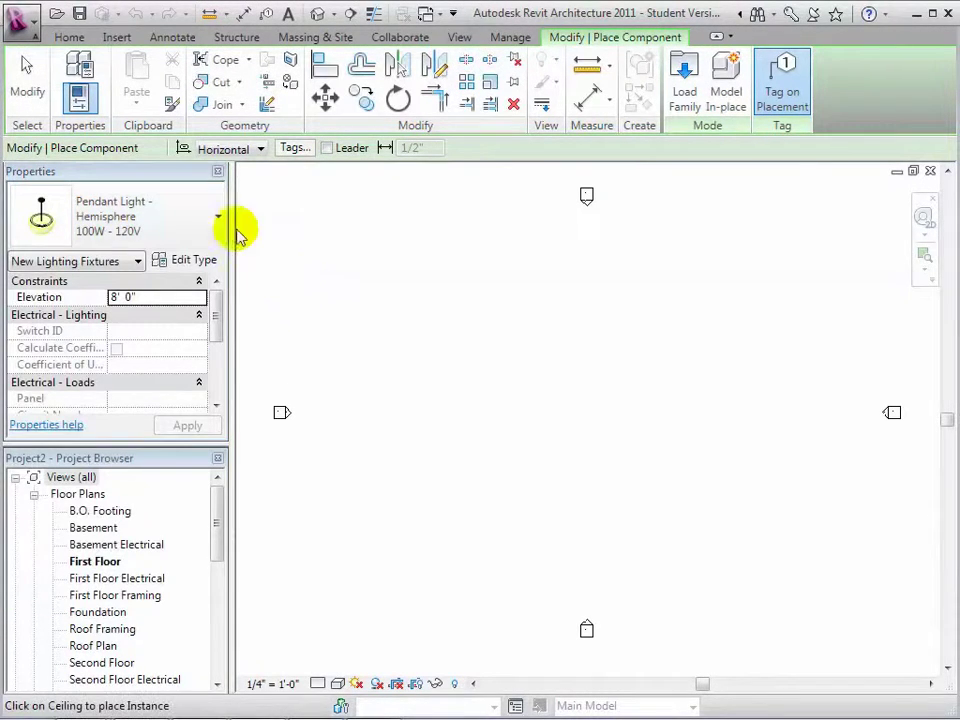
- Create a new family from the Imperial Furniture template
{"action": "left_click", "coordinate": [34, 26]}
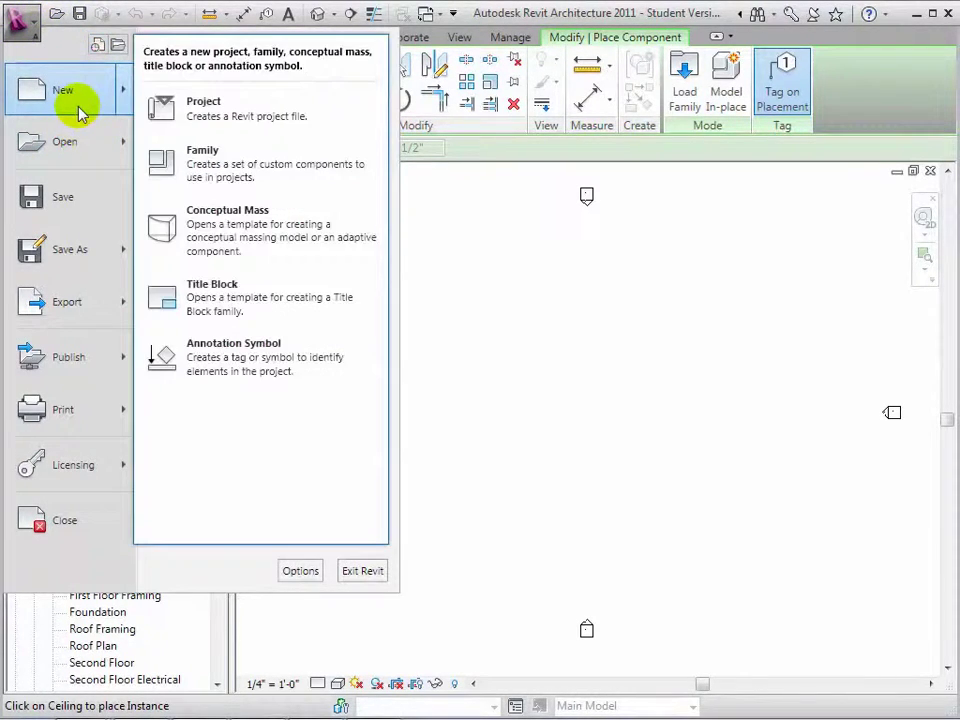
{"action": "mouse_move", "coordinate": [62, 90]}
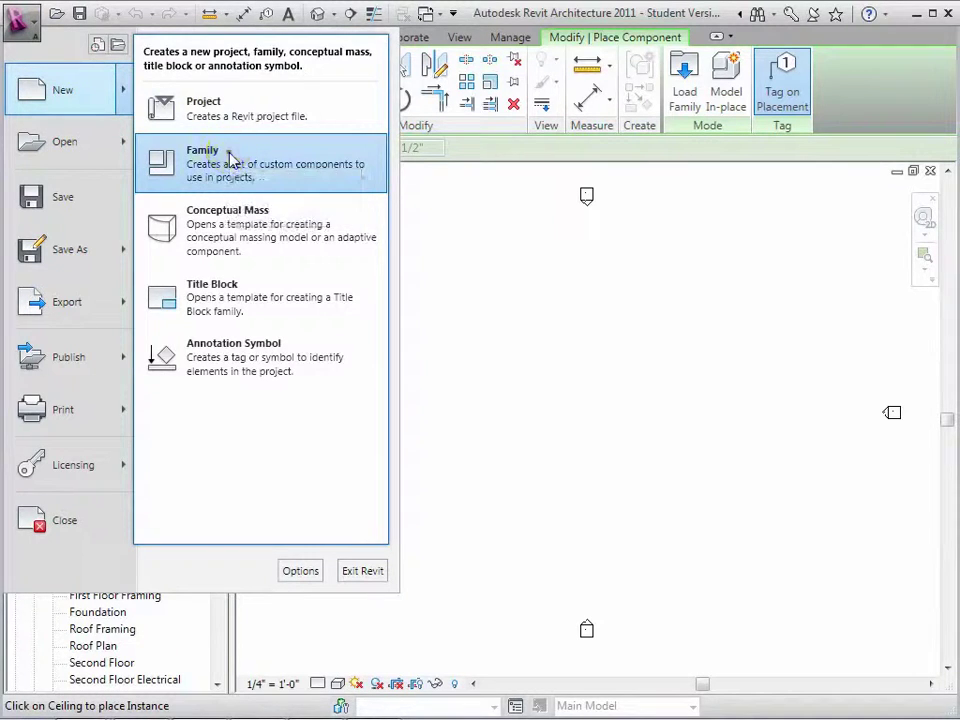
{"action": "left_click", "coordinate": [230, 158]}
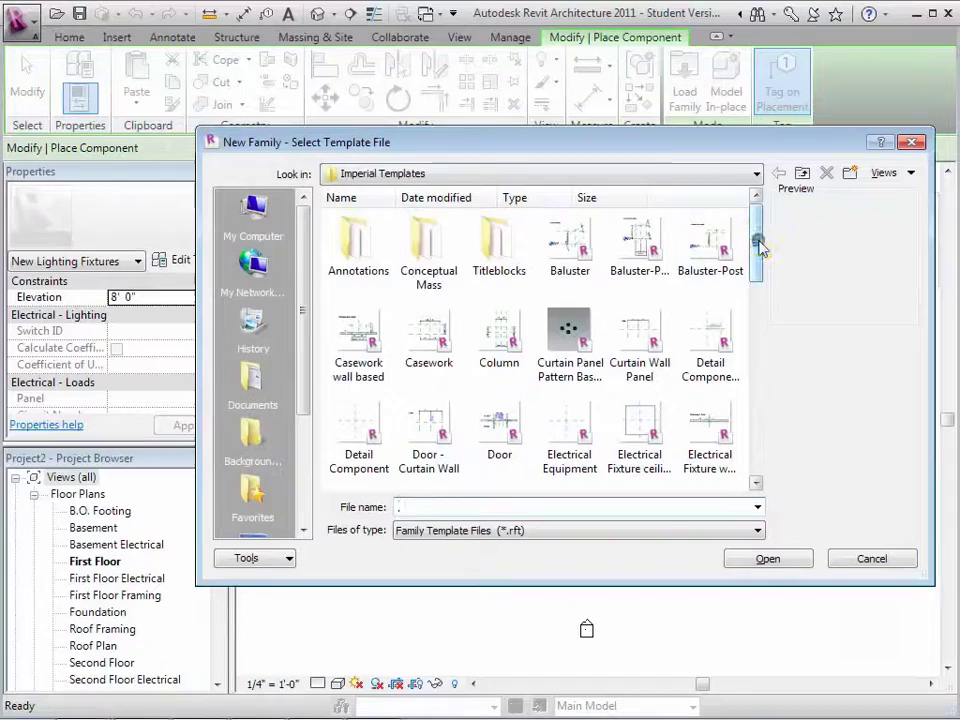
{"action": "mouse_move", "coordinate": [759, 245]}
{"action": "left_mouse_down"}
{"action": "mouse_move", "coordinate": [758, 398]}
{"action": "mouse_move", "coordinate": [740, 306]}
{"action": "mouse_move", "coordinate": [745, 312]}
{"action": "left_mouse_up"}
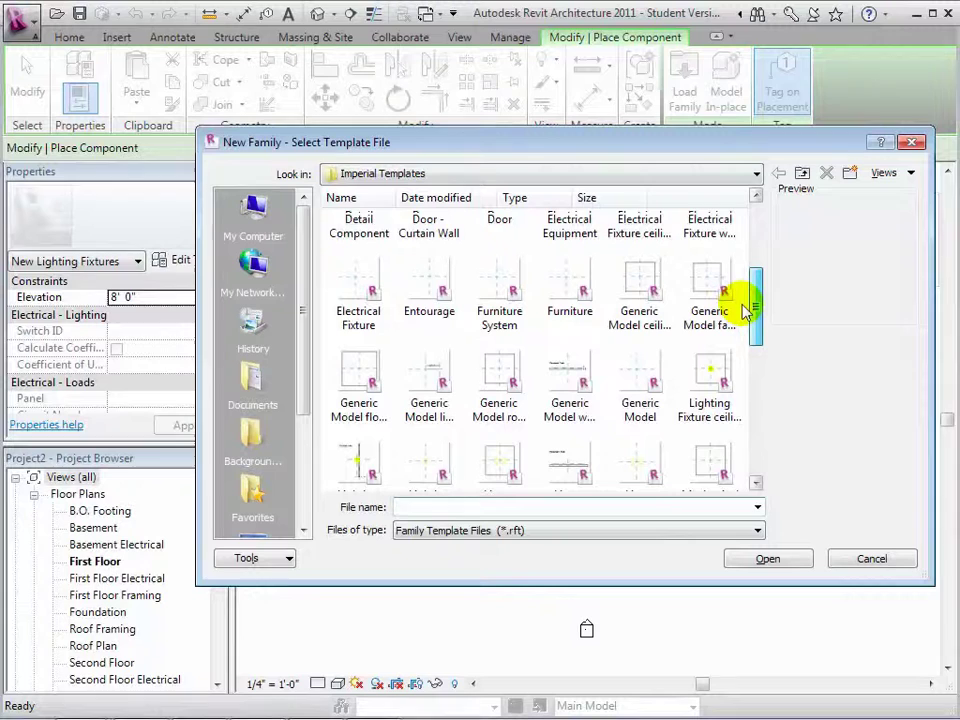
{"action": "left_click", "coordinate": [569, 290]}
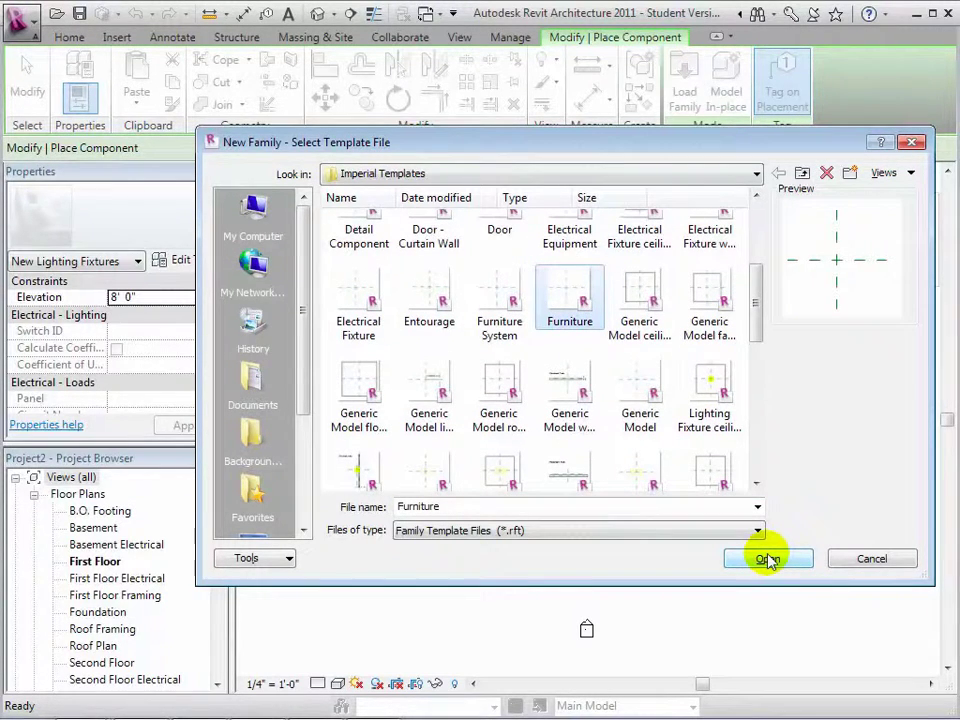
{"action": "left_click", "coordinate": [767, 560]}
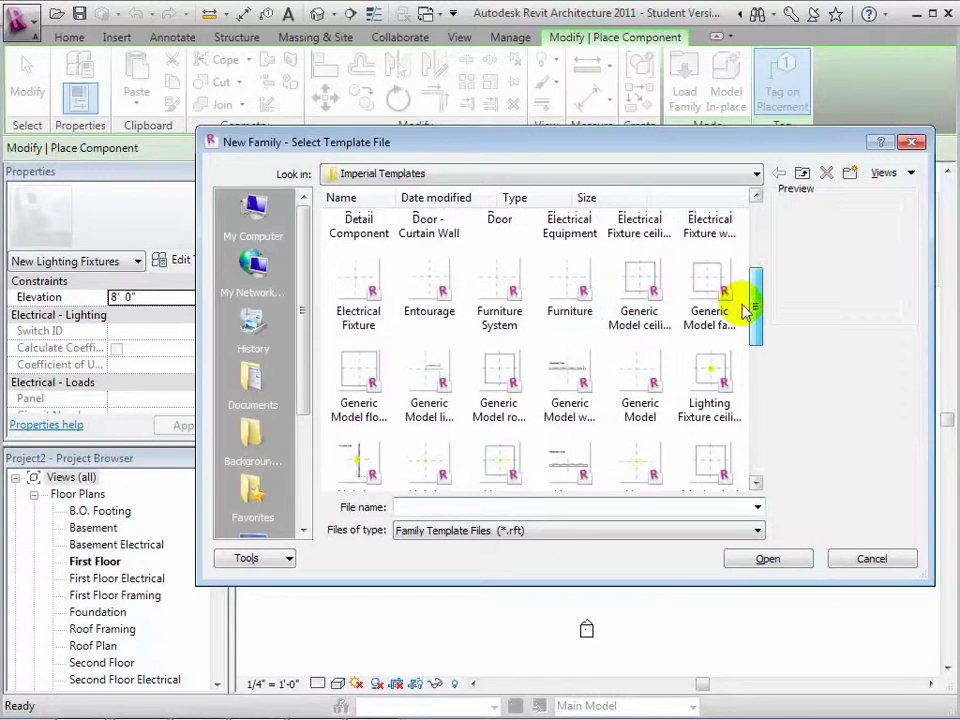
{"action": "left_click", "coordinate": [565, 292]}
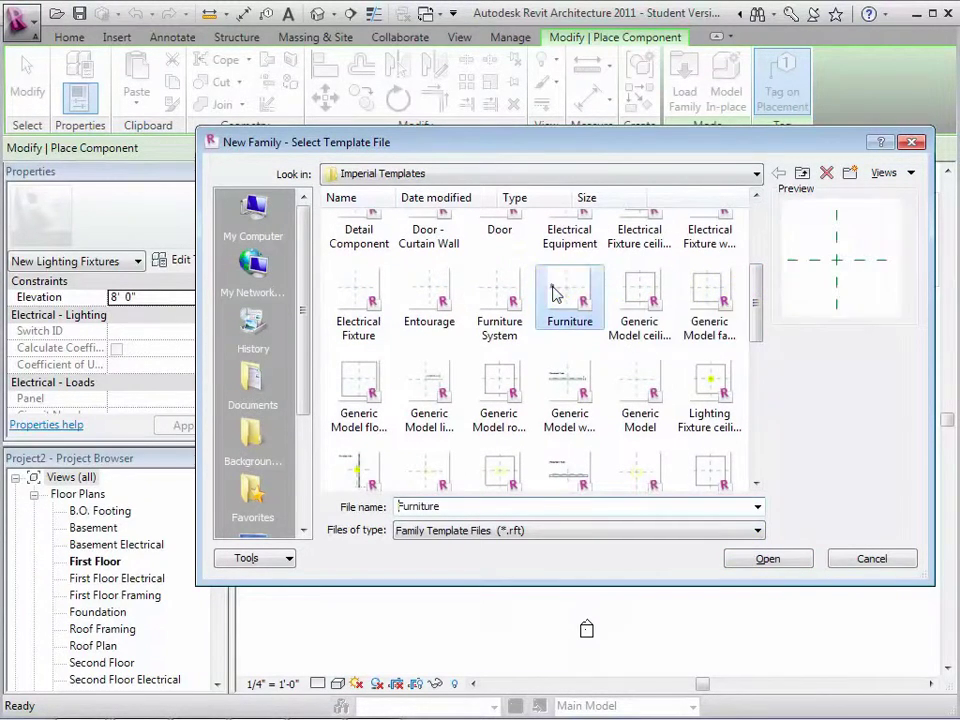
{"action": "left_click", "coordinate": [767, 560]}
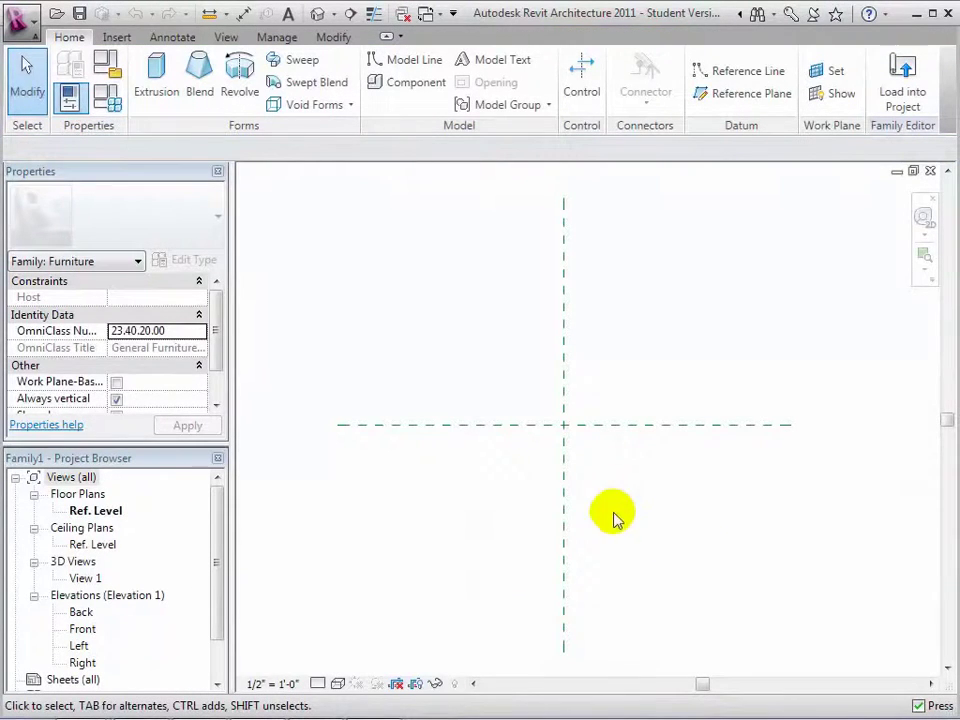
- Save the new furniture family as 'console table'
{"action": "left_click", "coordinate": [20, 24]}
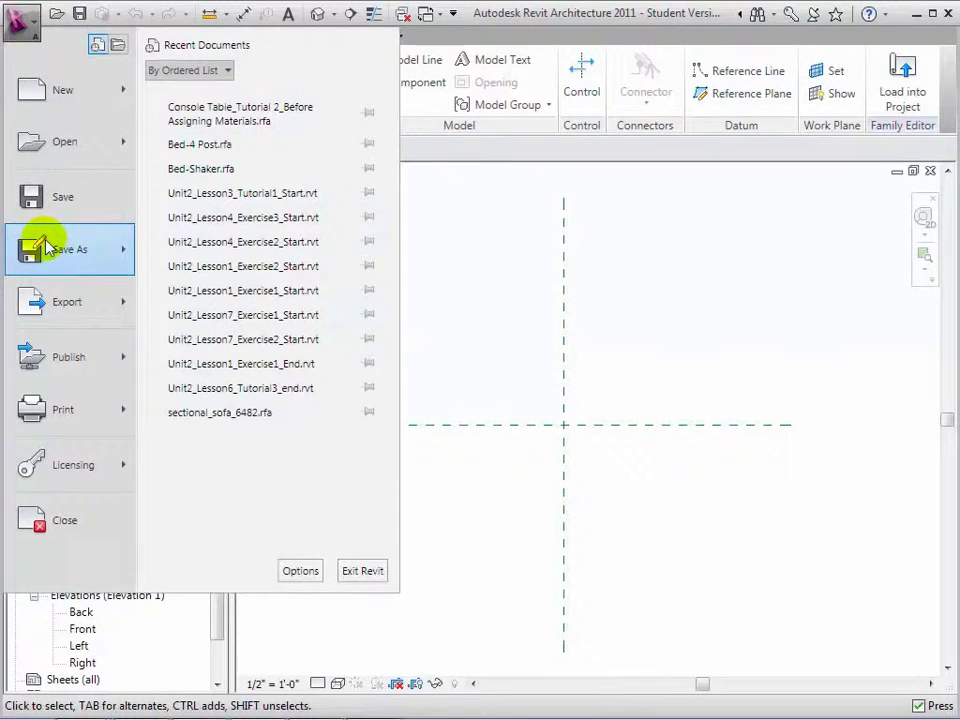
{"action": "mouse_move", "coordinate": [70, 249]}
{"action": "left_click", "coordinate": [214, 171]}
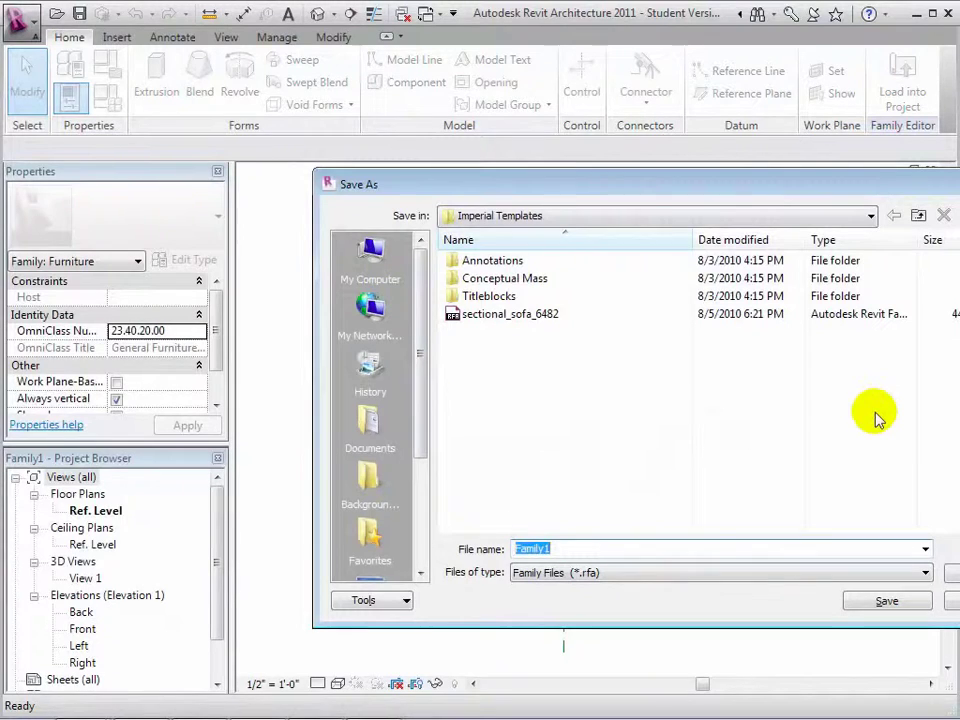
{"action": "type", "text": "console table"}
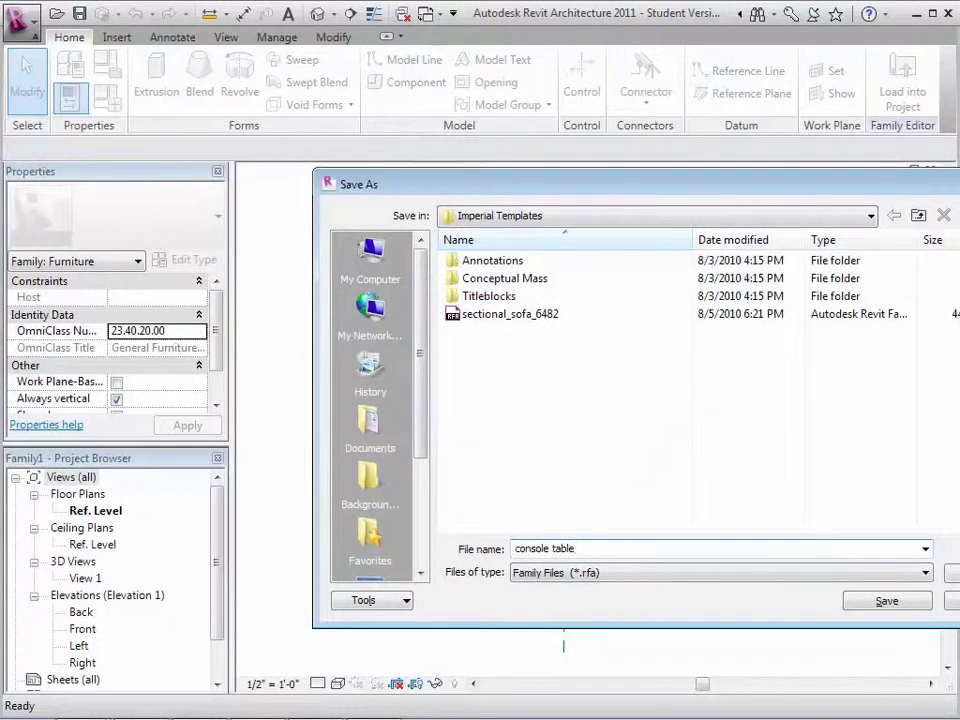
{"action": "left_click", "coordinate": [912, 606]}
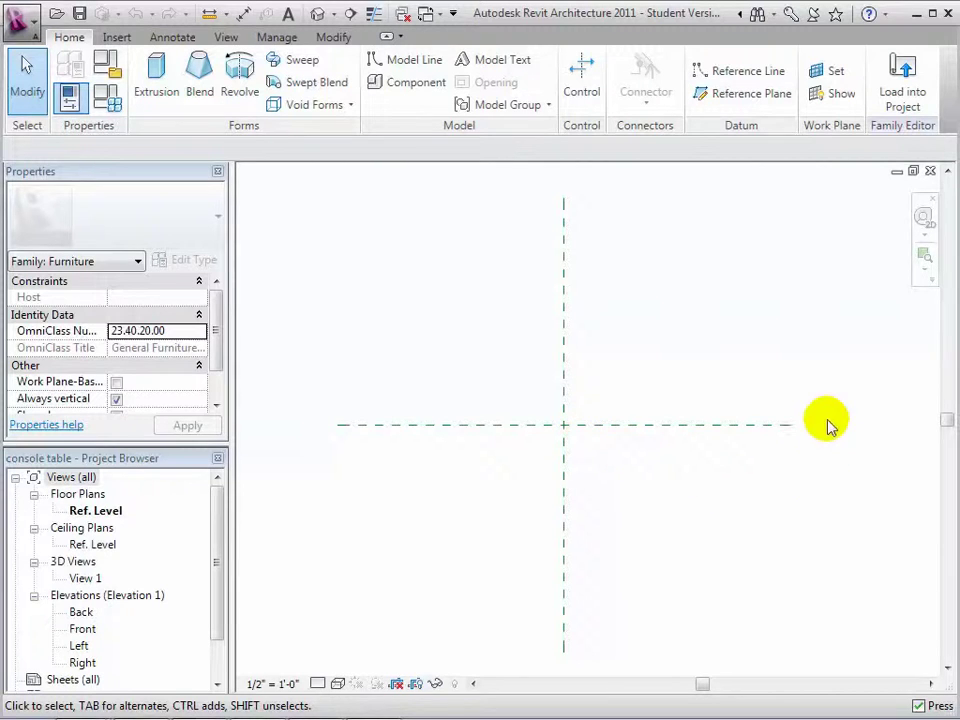
- Draw two horizontal reference planes, one below and one above the centre plane
{"action": "left_click", "coordinate": [764, 94]}
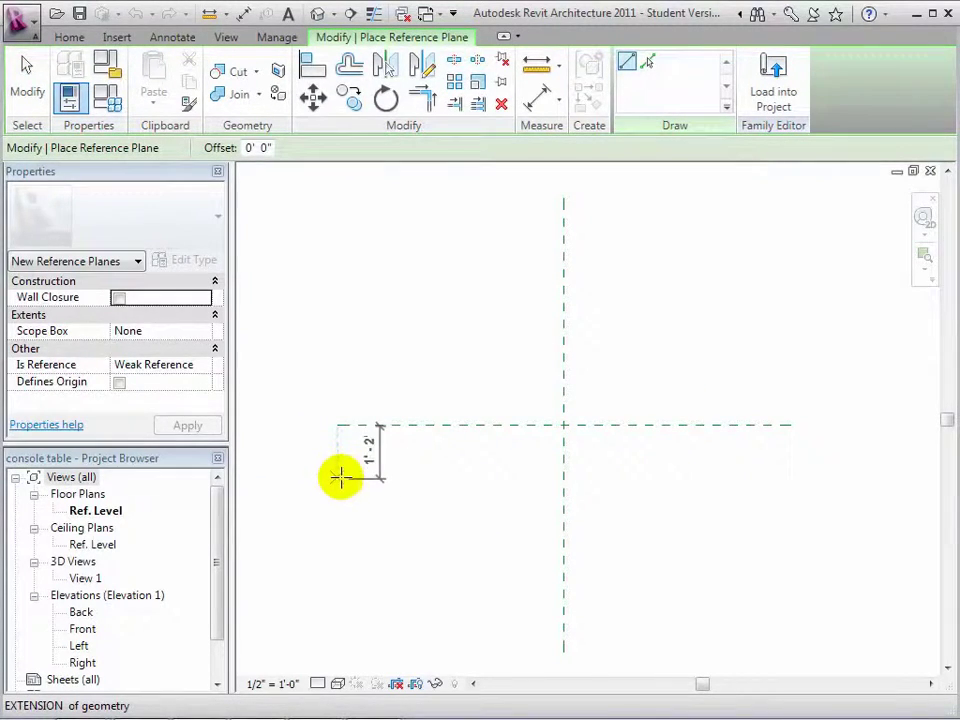
{"action": "left_click", "coordinate": [341, 476]}
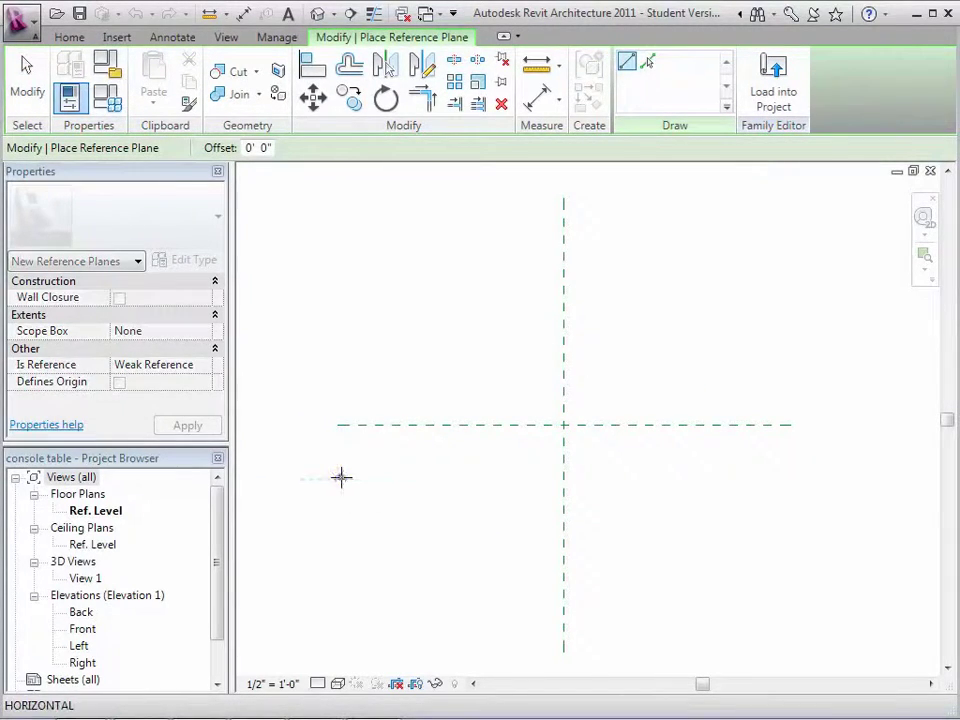
{"action": "left_click", "coordinate": [790, 478]}
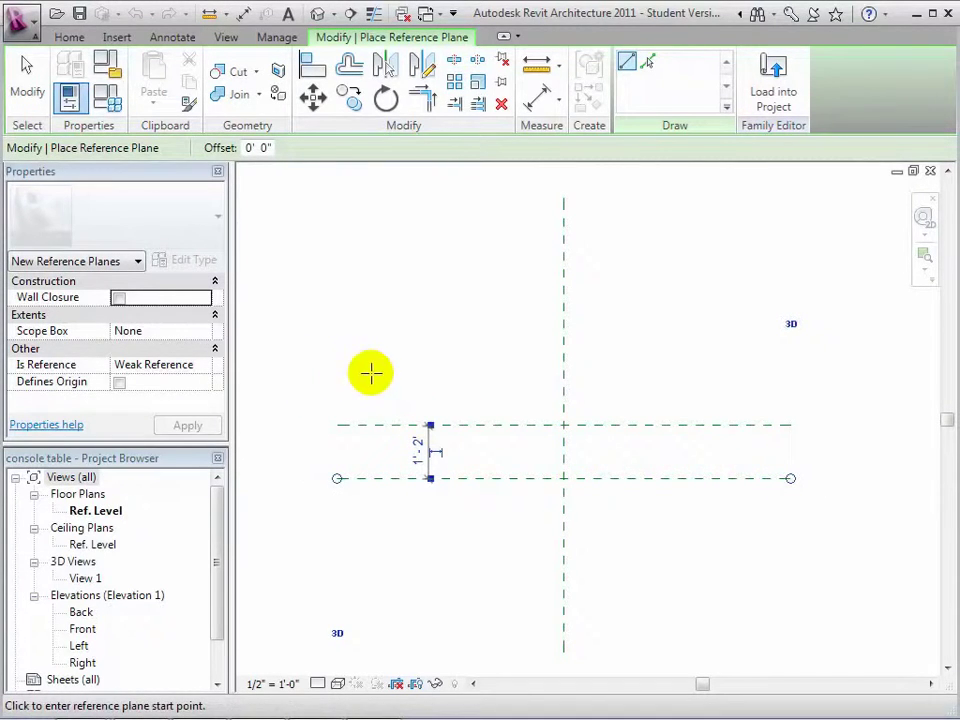
{"action": "left_click", "coordinate": [335, 371]}
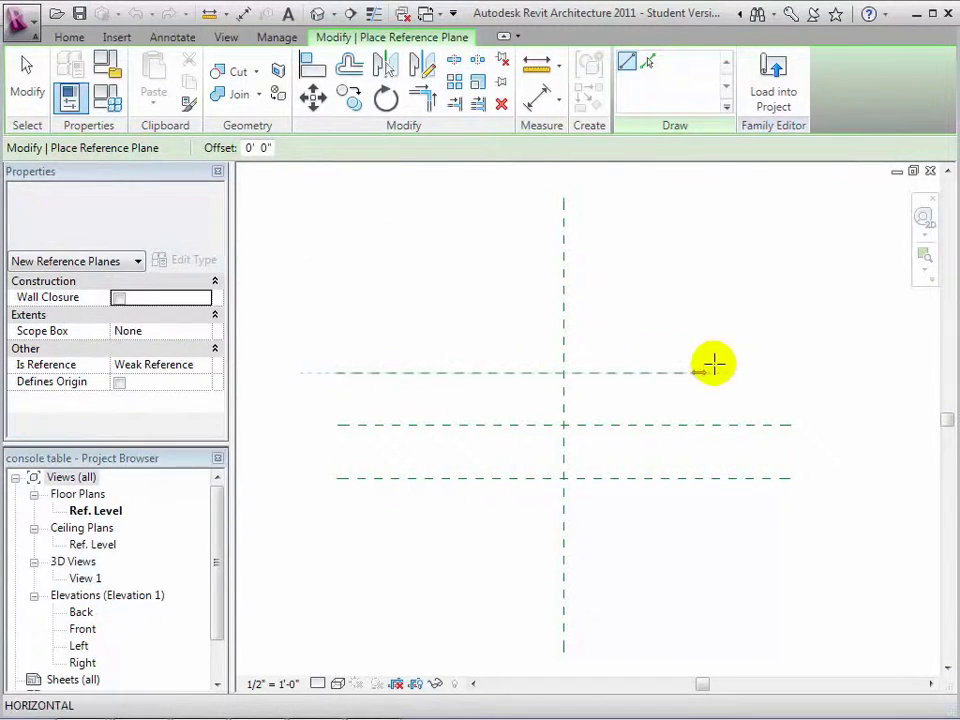
{"action": "left_click", "coordinate": [783, 374]}
{"action": "left_click", "coordinate": [789, 373]}
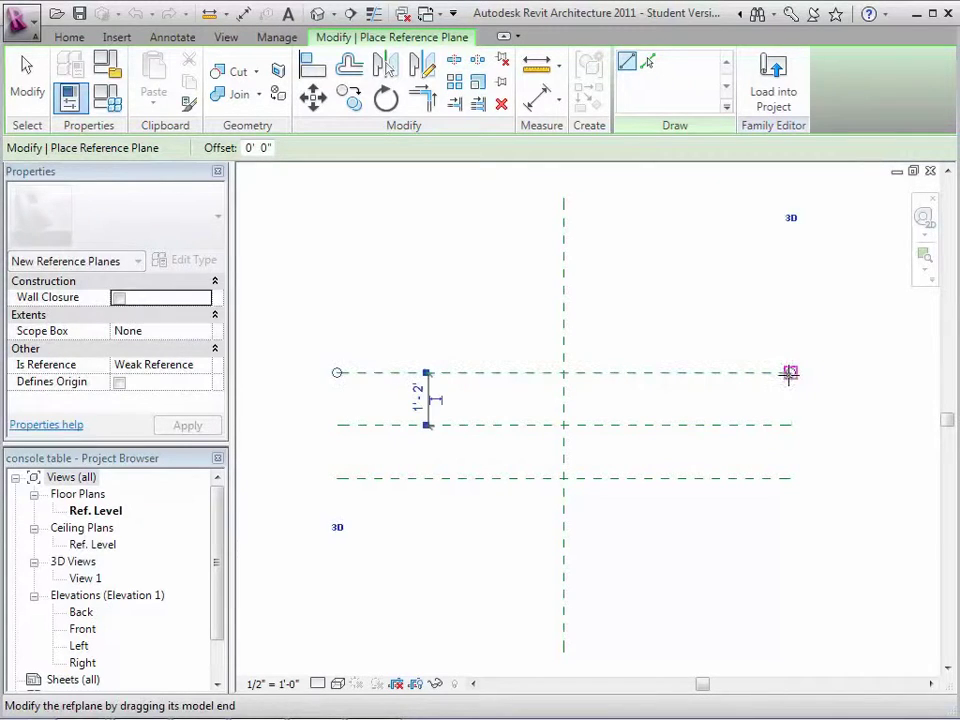
- Draw two vertical reference planes, one left and one right of the centre plane
{"action": "left_click", "coordinate": [503, 195]}
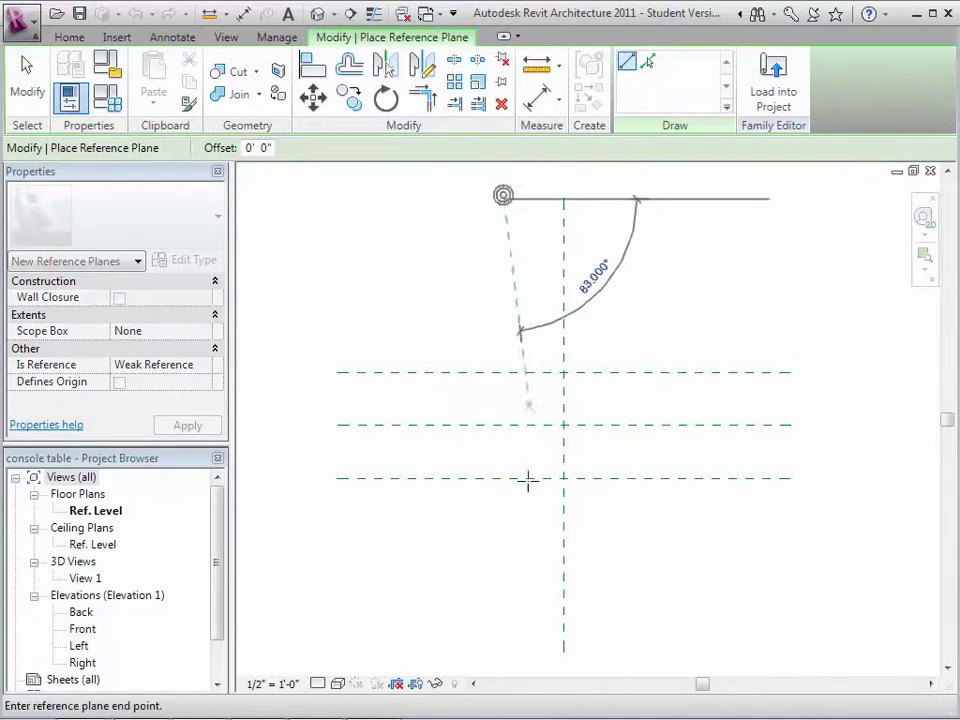
{"action": "left_click", "coordinate": [503, 652]}
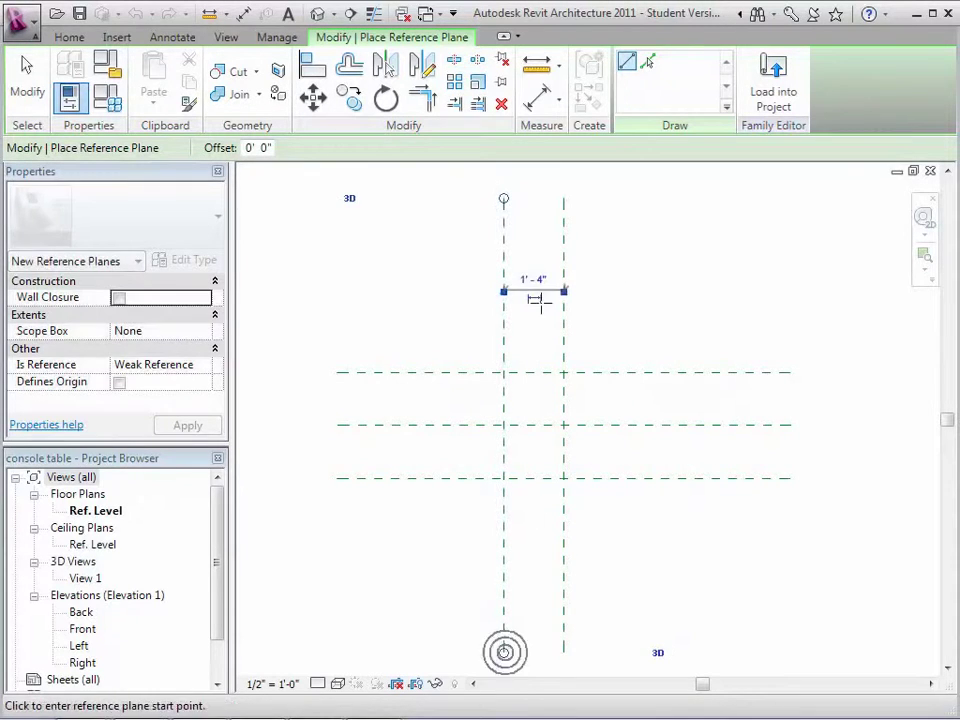
{"action": "left_click", "coordinate": [642, 197]}
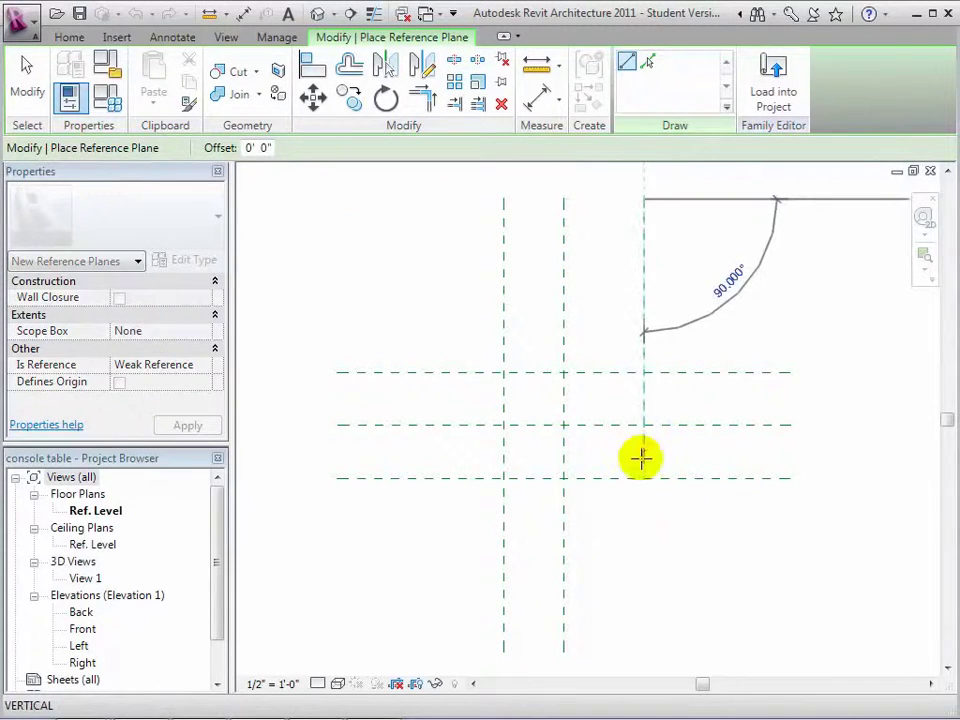
{"action": "left_click", "coordinate": [643, 652]}
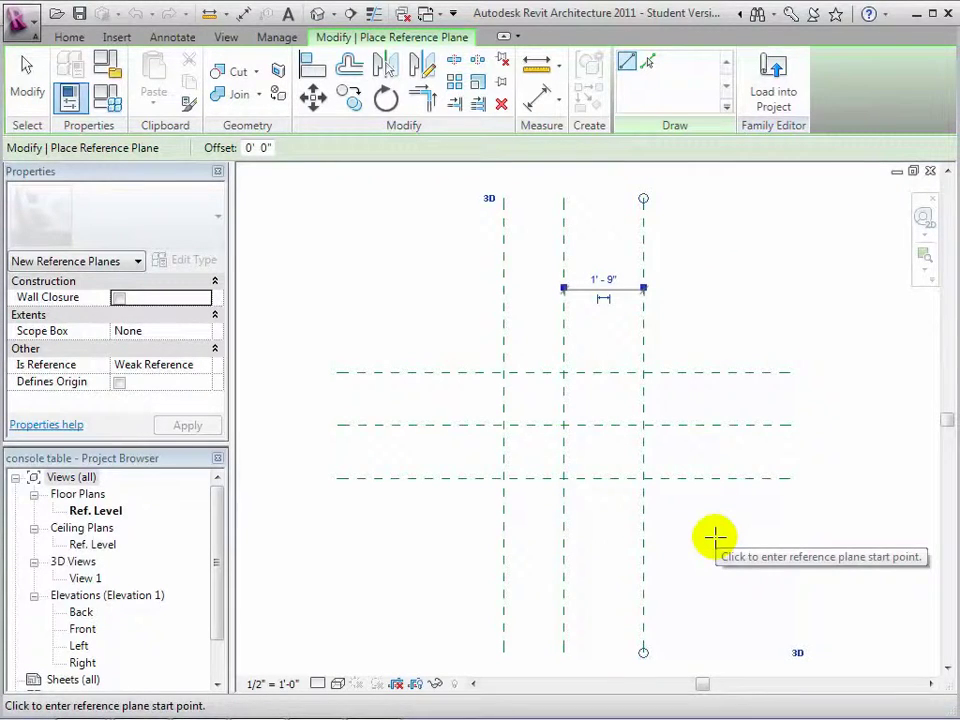
- In the Front elevation, draw a horizontal reference plane 5'-10" above Ref. Level
{"action": "double_click", "coordinate": [83, 628]}
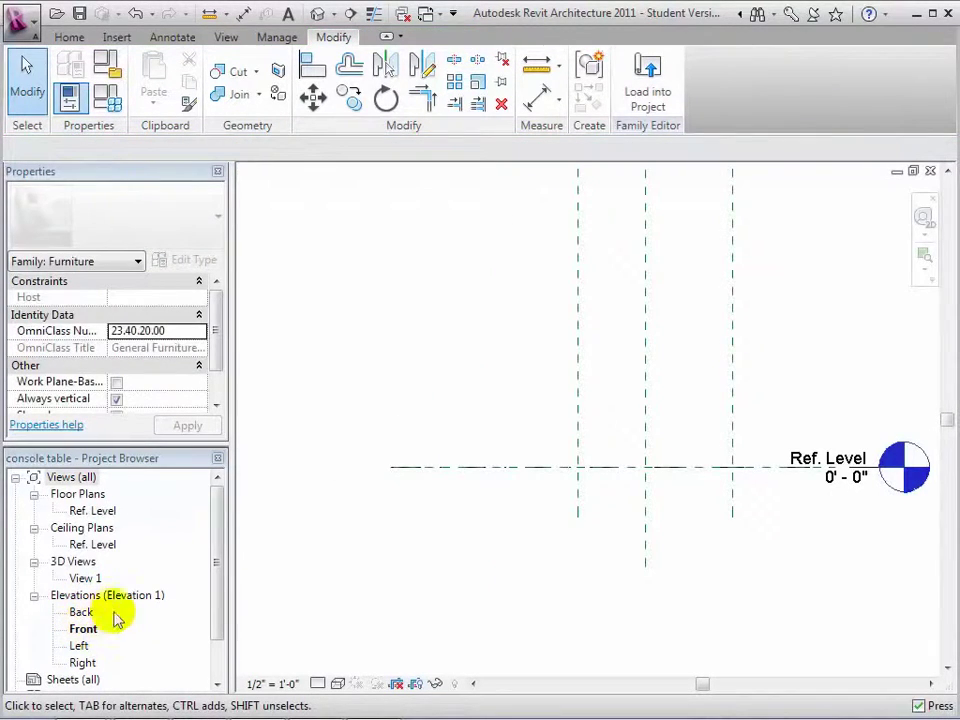
{"action": "scroll", "coordinate": [401, 334], "scroll_direction": "down", "scroll_amount": 1}
{"action": "middle_click_drag", "start_coordinate": [425, 298], "coordinate": [386, 414]}
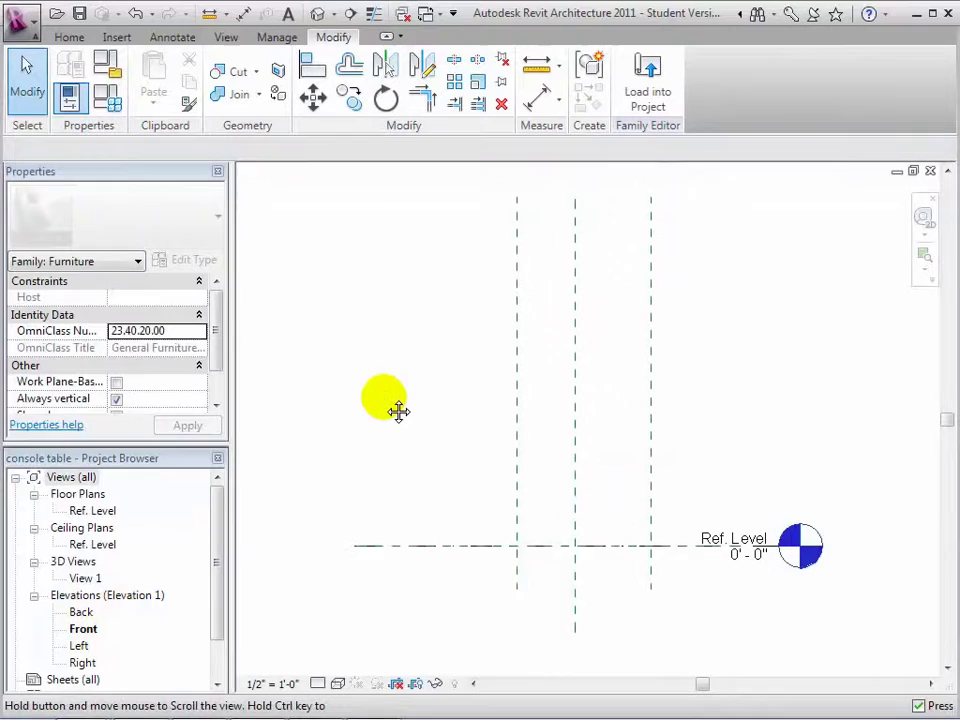
{"action": "left_click", "coordinate": [68, 40]}
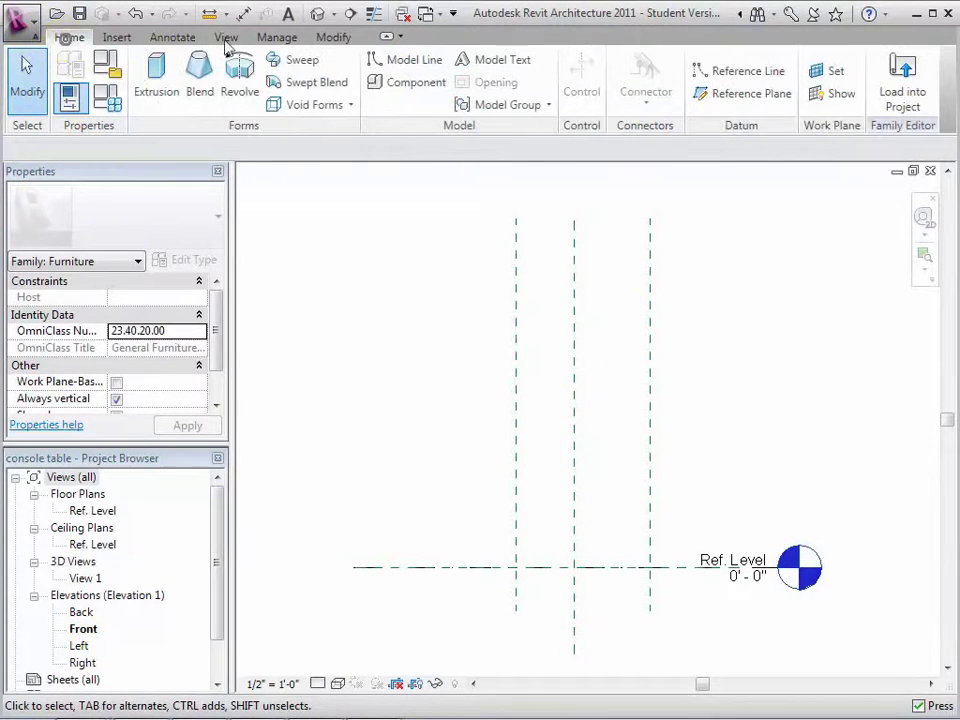
{"action": "left_click", "coordinate": [728, 98]}
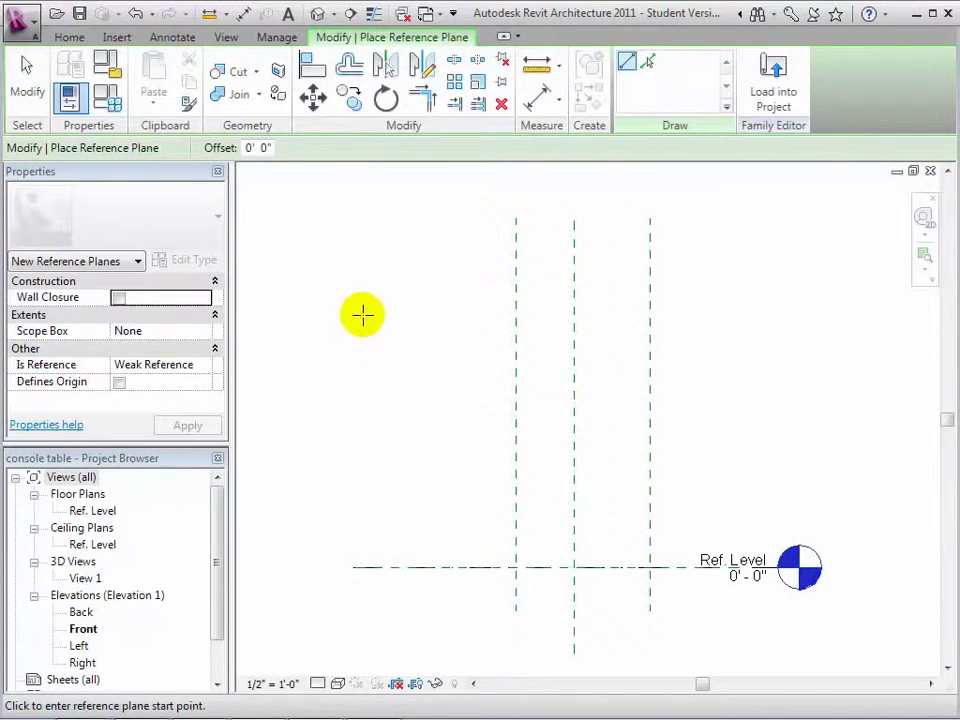
{"action": "left_click", "coordinate": [320, 313]}
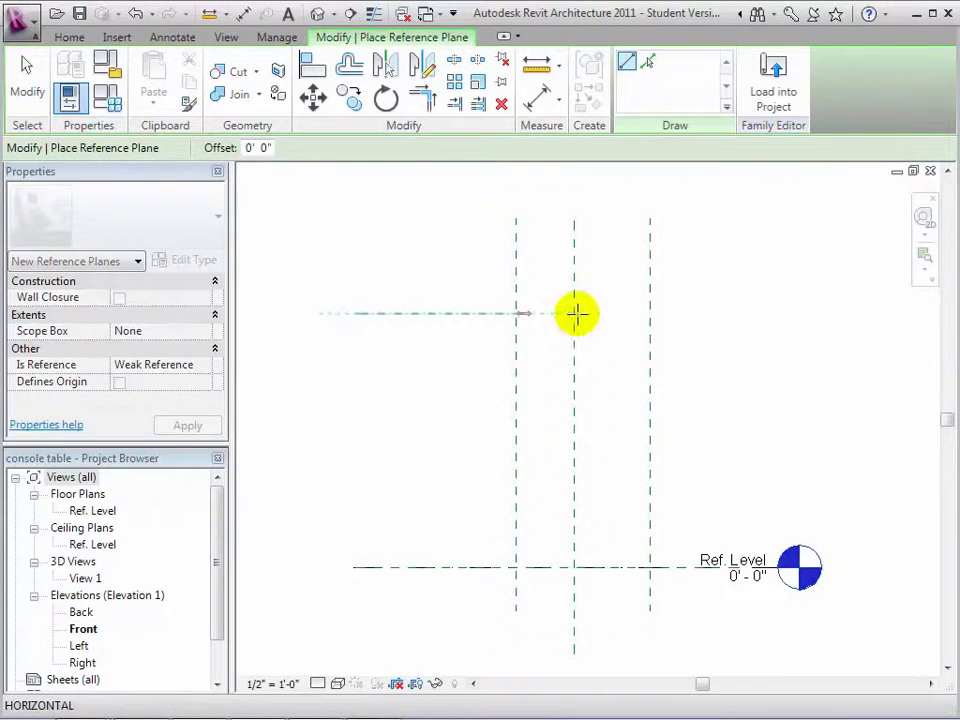
{"action": "left_click", "coordinate": [757, 313]}
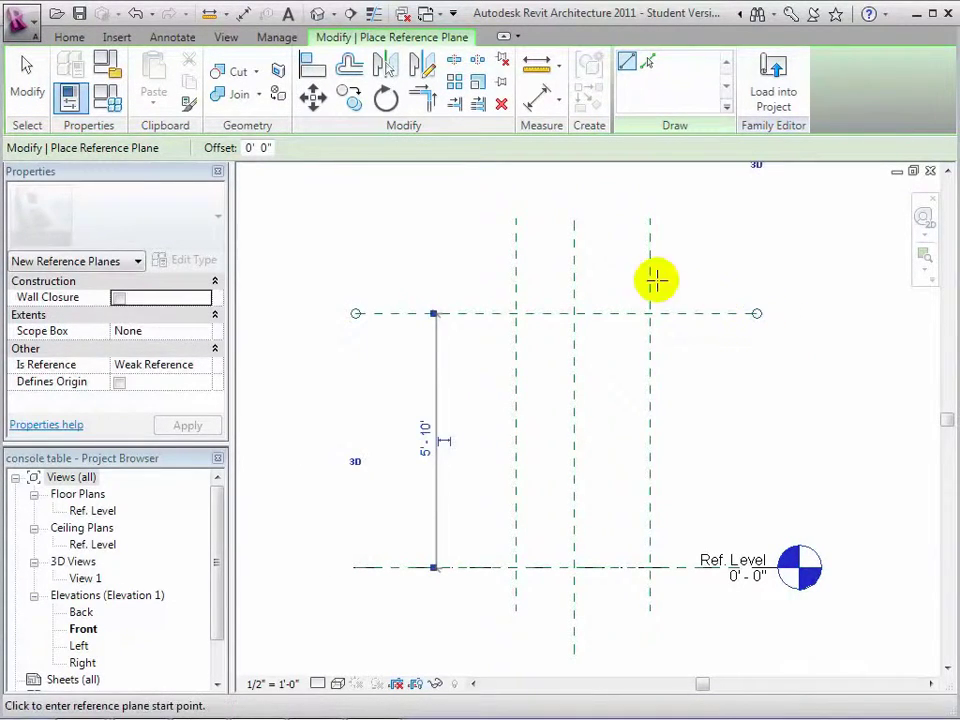
- Select the new upper plane and edit its Name field to Table Top
{"action": "left_click", "coordinate": [25, 80]}
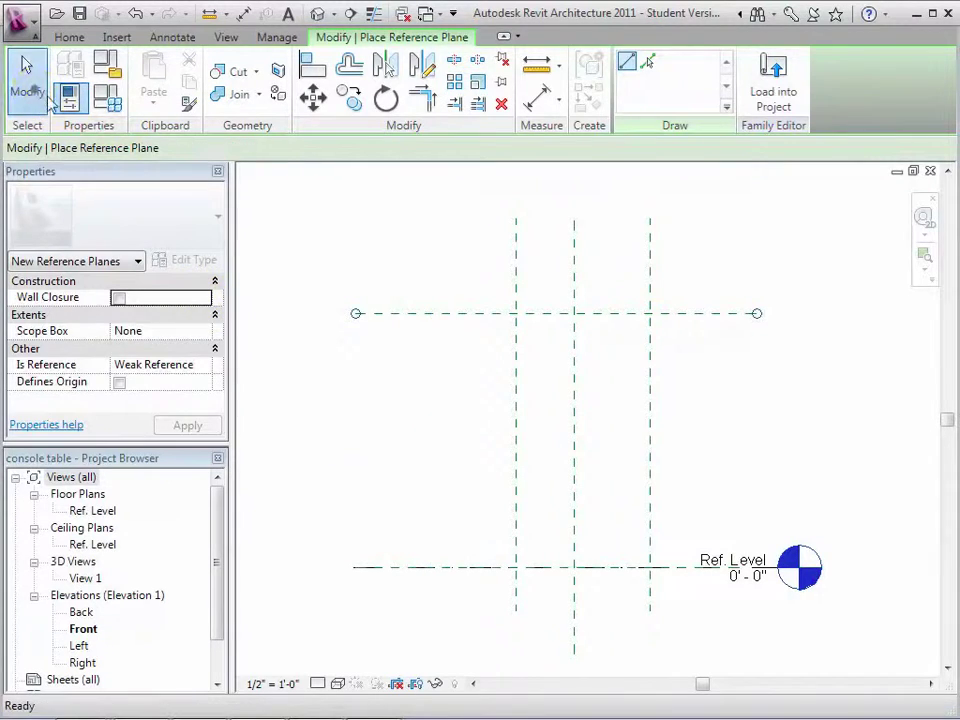
{"action": "left_click", "coordinate": [414, 315]}
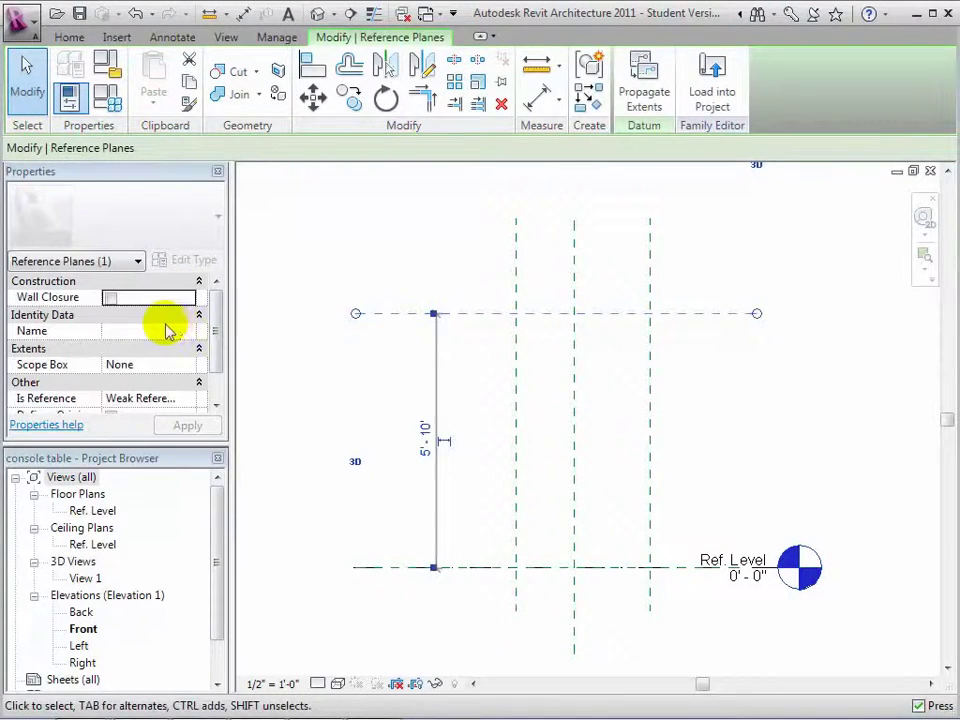
{"action": "left_click", "coordinate": [157, 331]}
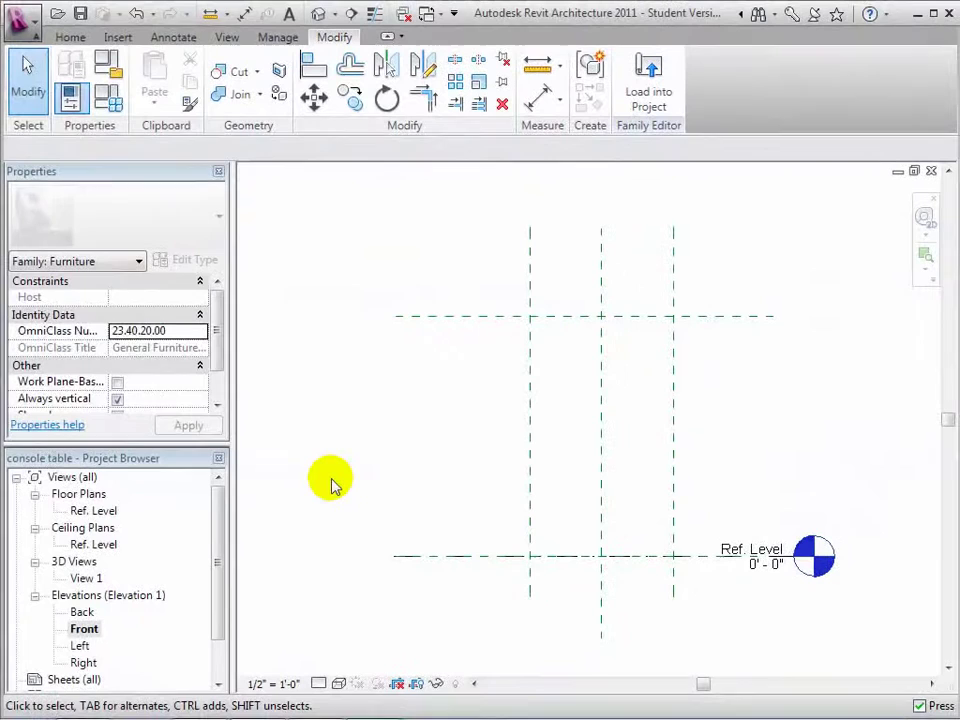
- In the Ref. Level plan, dimension the three vertical planes and make them equally spaced (EQ)
{"action": "double_click", "coordinate": [100, 512]}
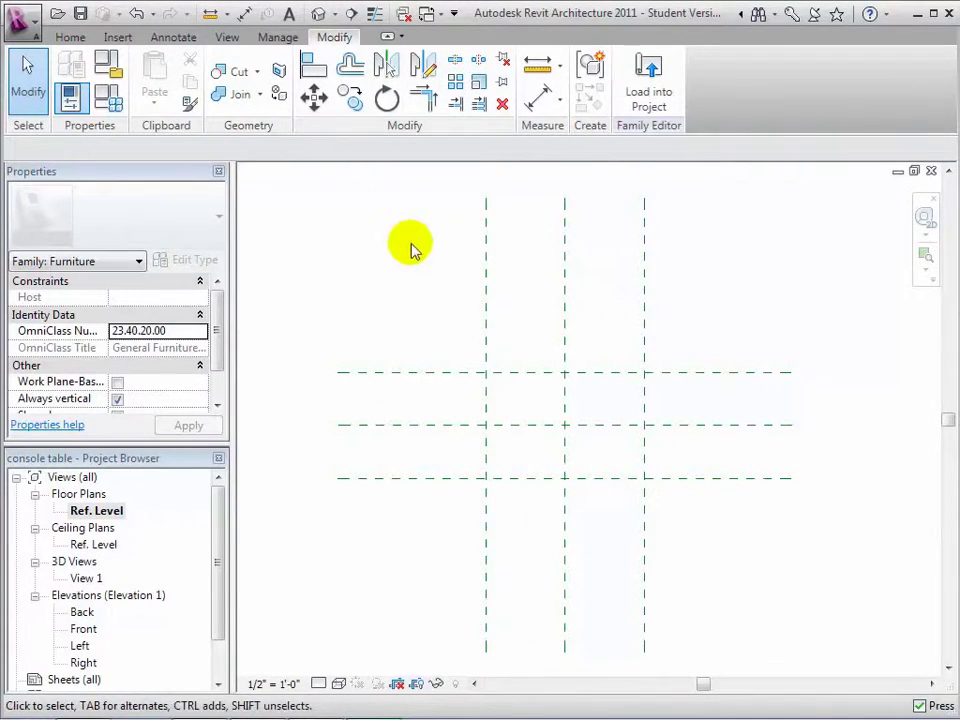
{"action": "left_click", "coordinate": [174, 40]}
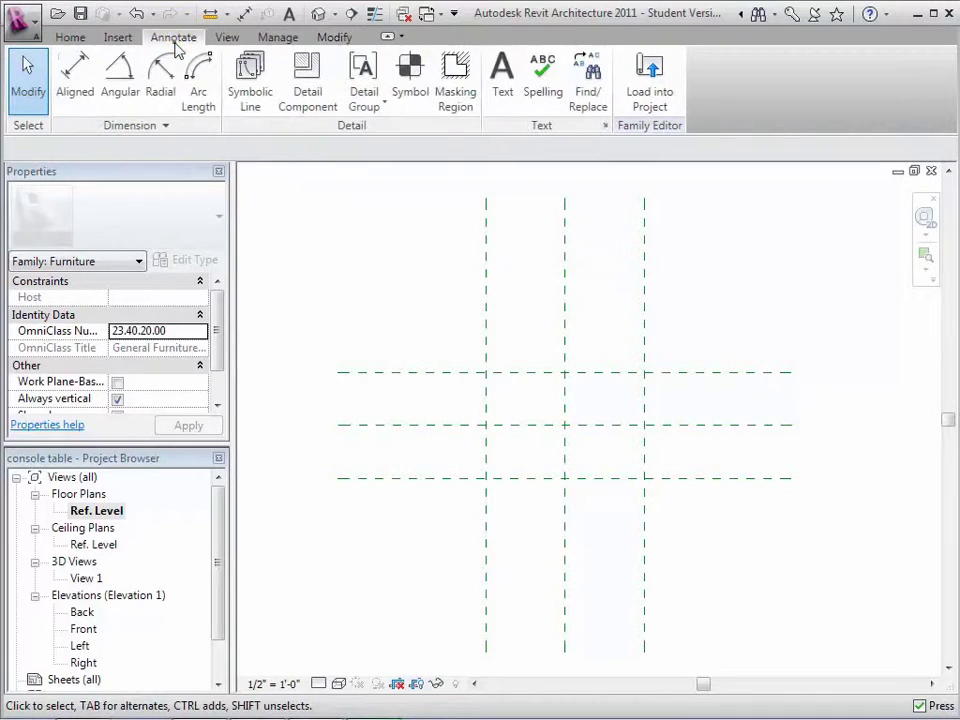
{"action": "left_click", "coordinate": [76, 80]}
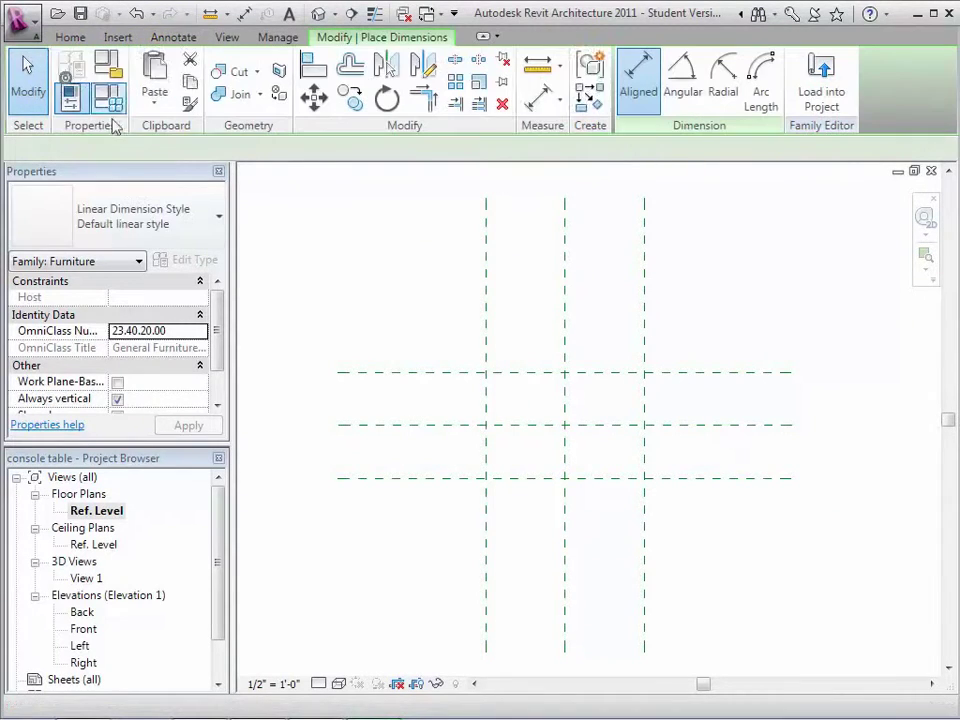
{"action": "left_click", "coordinate": [486, 312]}
{"action": "left_click", "coordinate": [565, 312]}
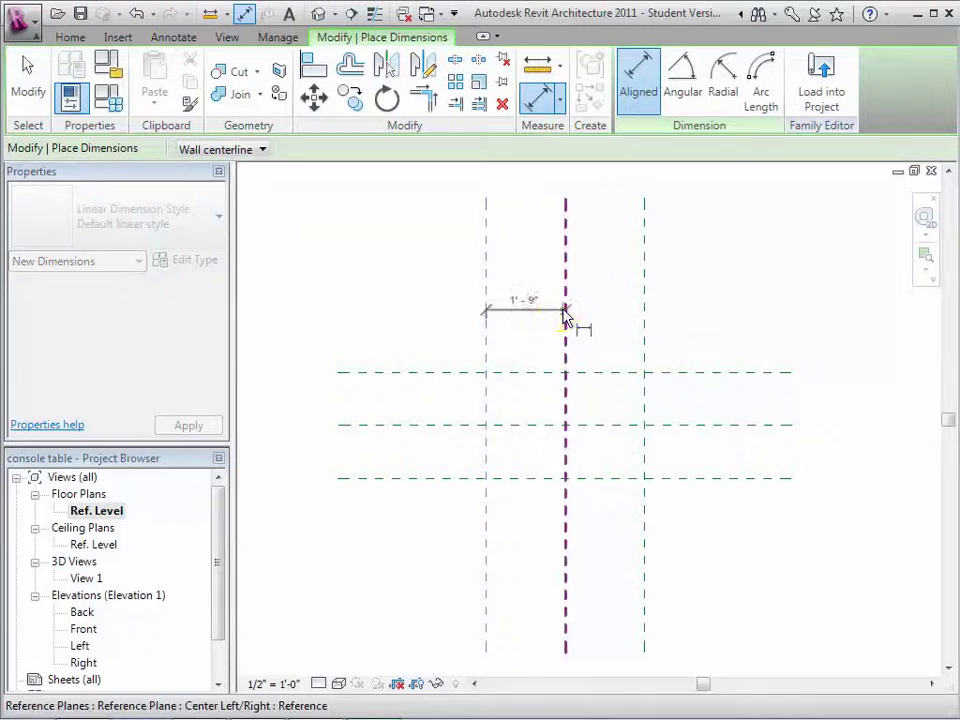
{"action": "left_click", "coordinate": [644, 313]}
{"action": "left_click", "coordinate": [601, 313]}
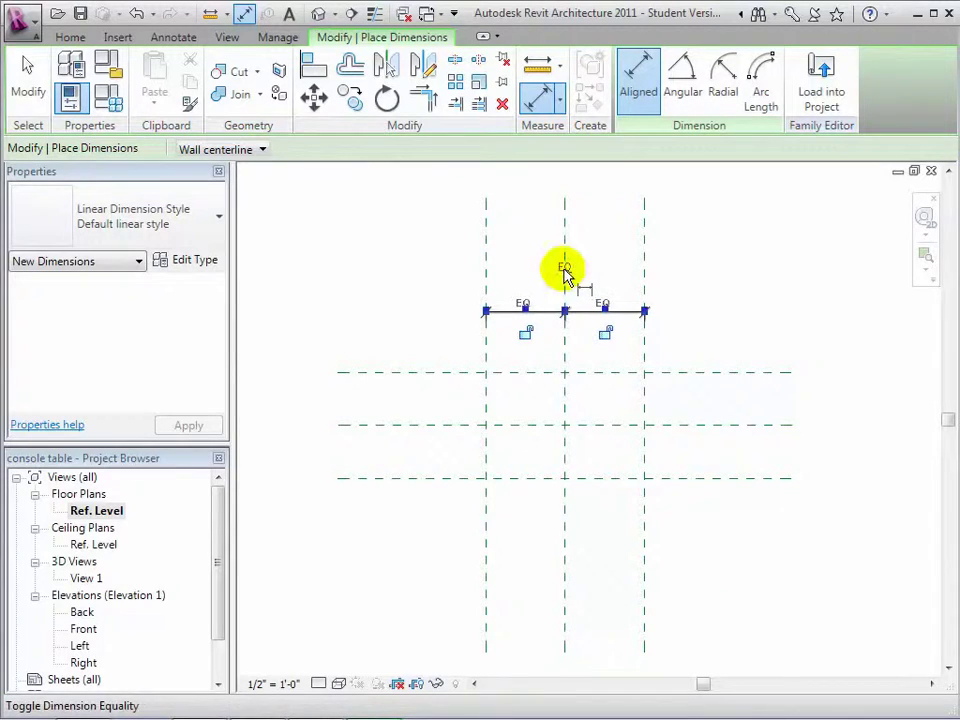
{"action": "left_click", "coordinate": [565, 268]}
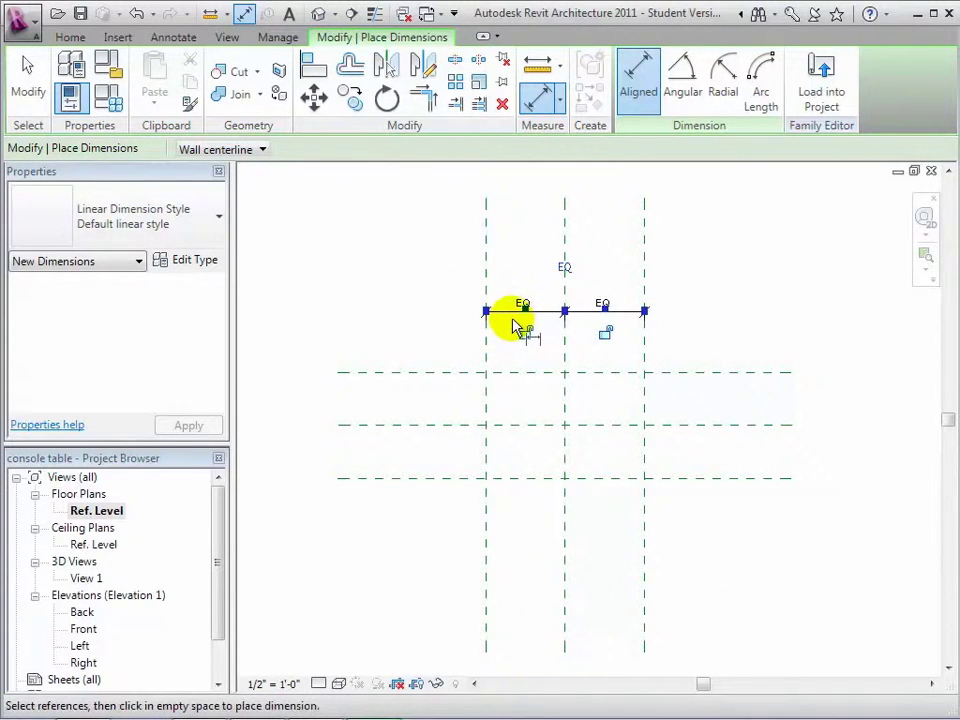
- Add a 3'-6" overall dimension across the outer vertical planes and begin adding a label parameter
{"action": "left_click", "coordinate": [486, 238]}
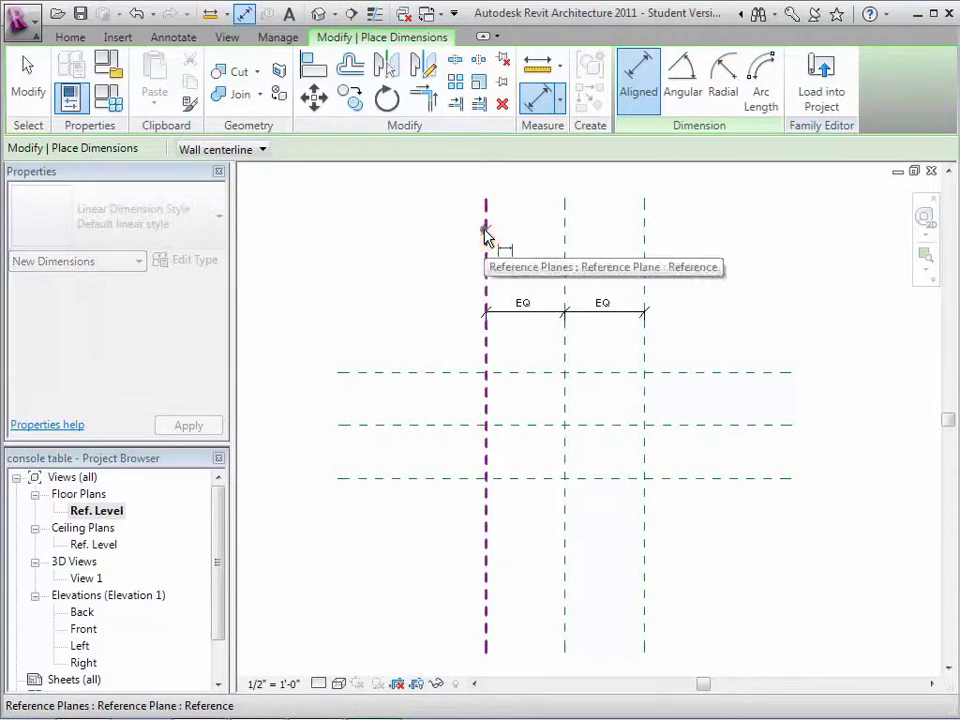
{"action": "left_click", "coordinate": [645, 235]}
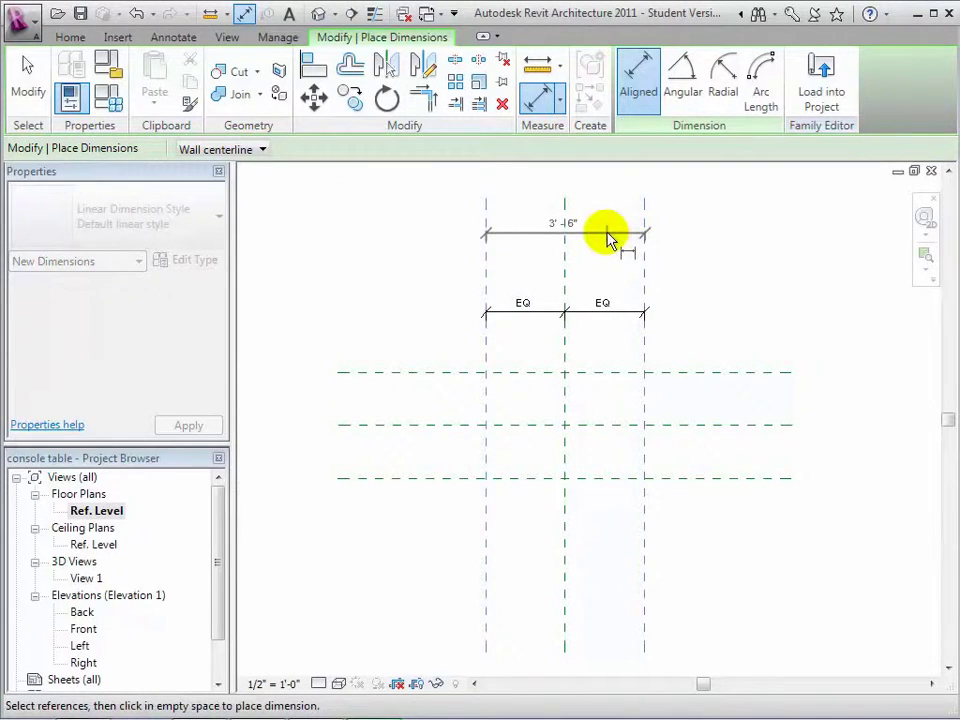
{"action": "left_click", "coordinate": [607, 236]}
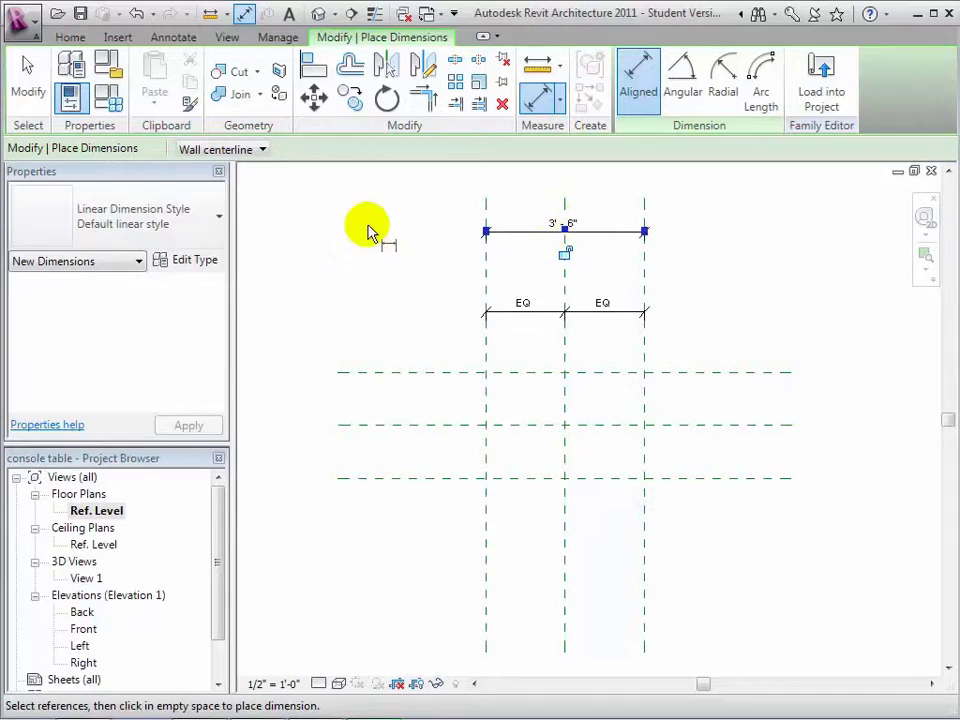
{"action": "left_click", "coordinate": [30, 86]}
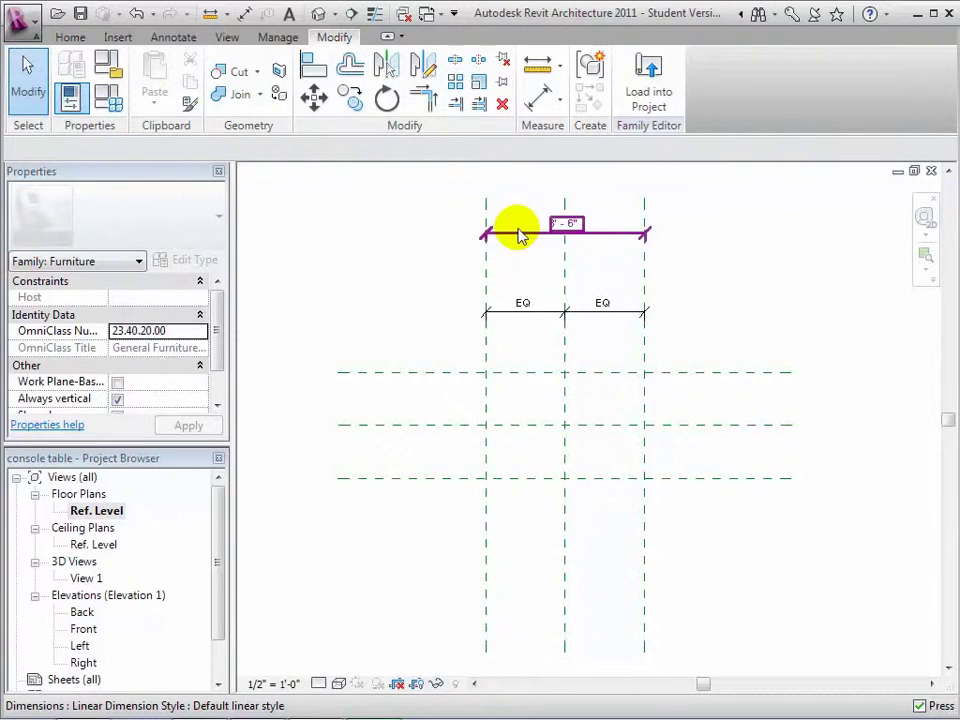
{"action": "left_click", "coordinate": [519, 236]}
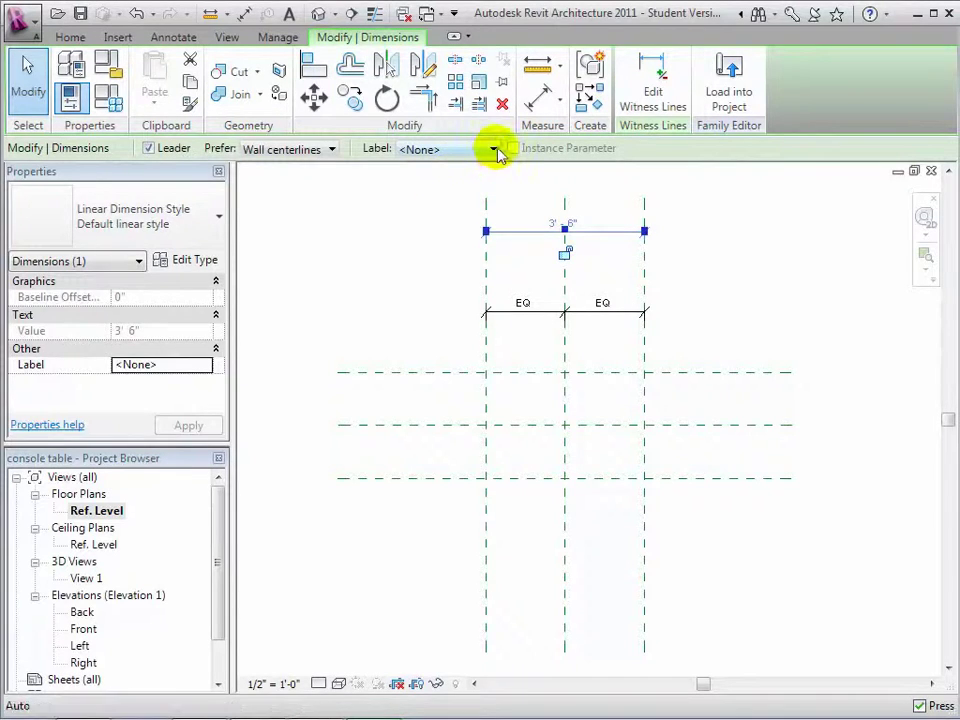
{"action": "left_click", "coordinate": [494, 150]}
{"action": "left_click", "coordinate": [468, 183]}
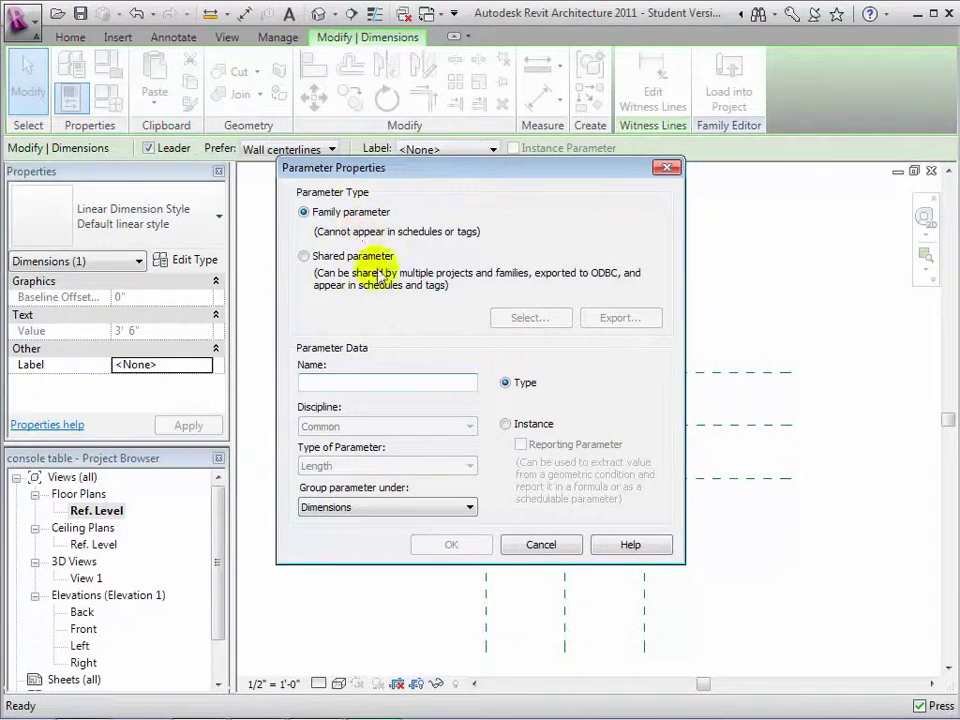
- Name the new type parameter Table Length and confirm it
{"action": "type", "text": "Table Length"}
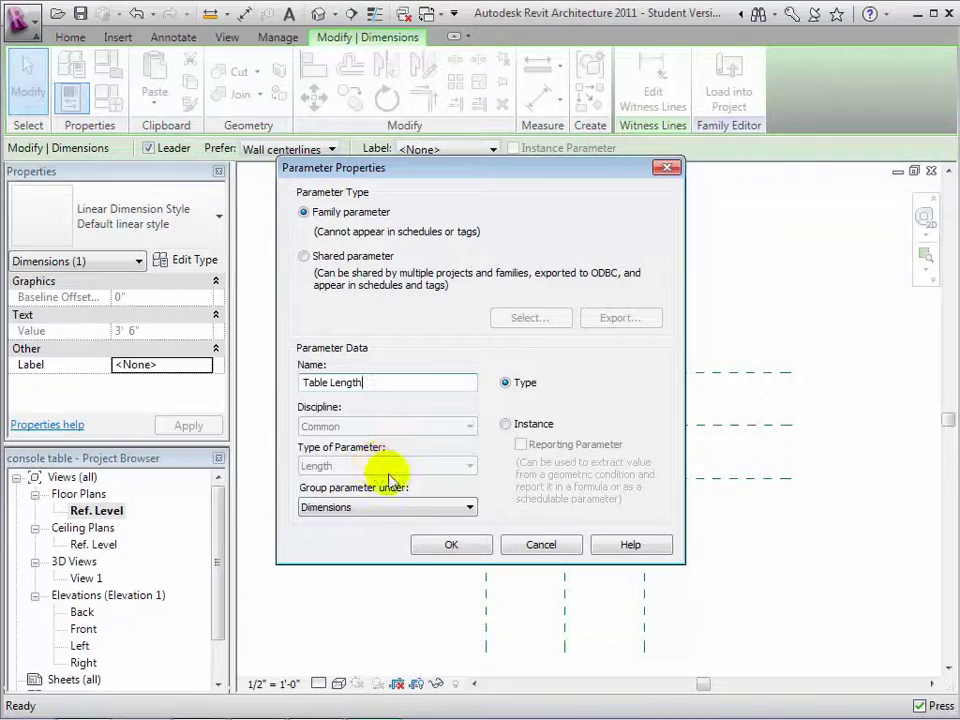
{"action": "left_click", "coordinate": [452, 545]}
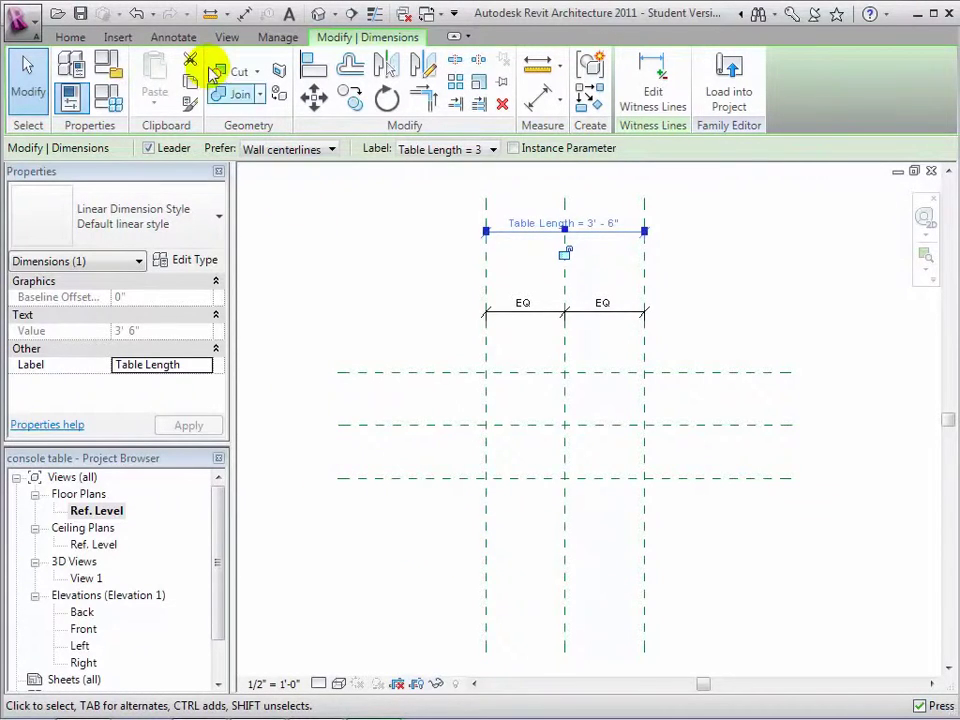
- Dimension the three horizontal planes and make them equally spaced (EQ)
{"action": "left_click", "coordinate": [172, 32]}
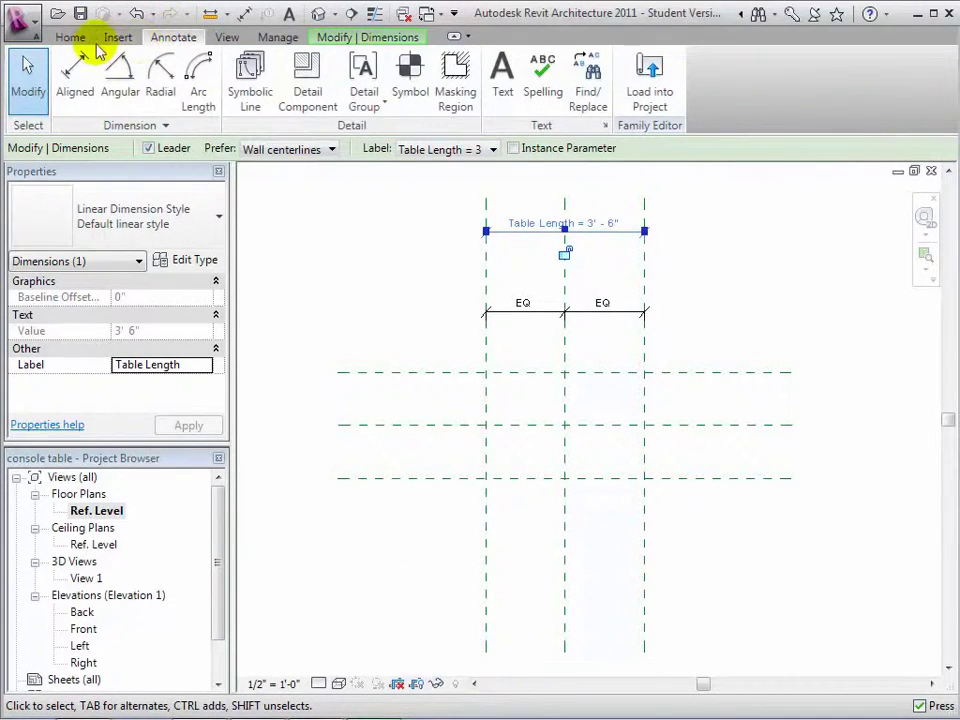
{"action": "left_click", "coordinate": [78, 72]}
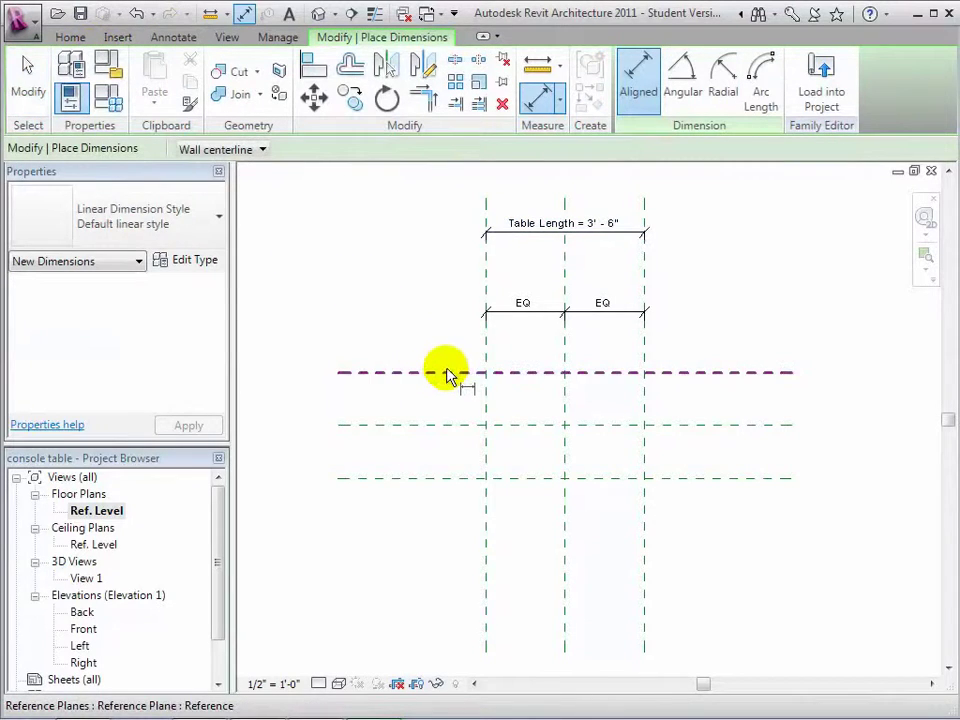
{"action": "left_click", "coordinate": [447, 373]}
{"action": "left_click", "coordinate": [446, 425]}
{"action": "left_click", "coordinate": [447, 479]}
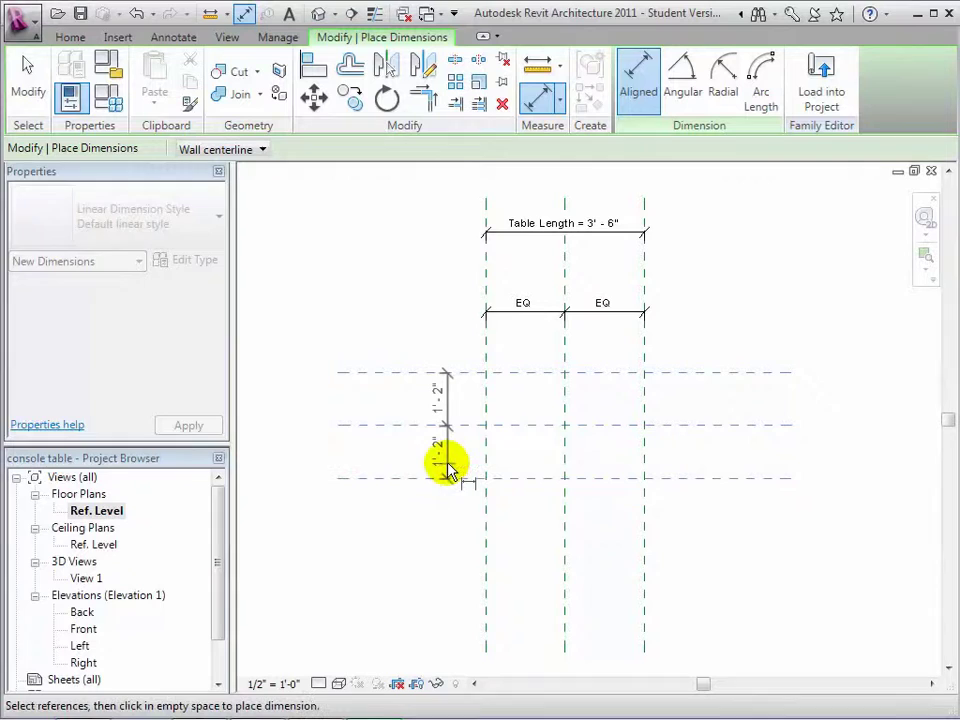
{"action": "left_click", "coordinate": [446, 466]}
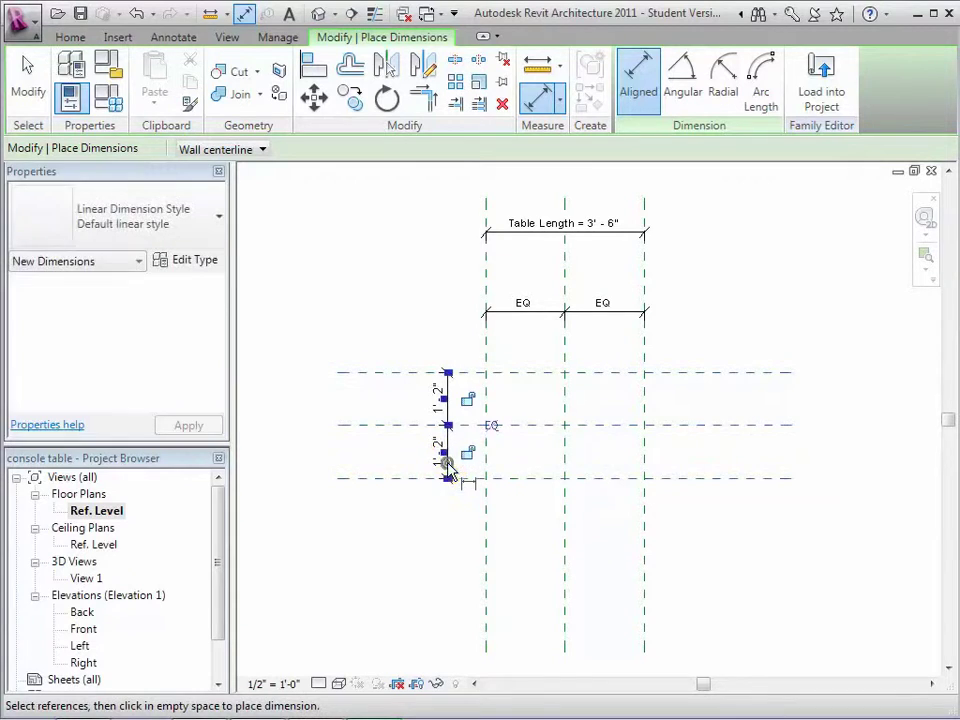
{"action": "left_click", "coordinate": [492, 430]}
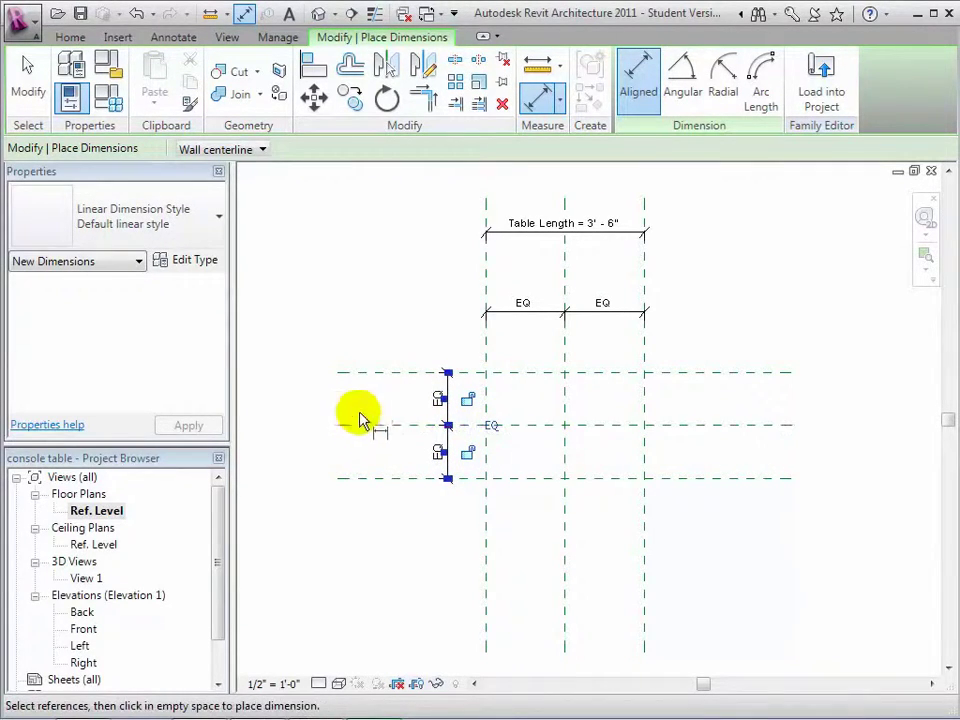
- Add a 2'-4" overall dimension between the top and bottom horizontal planes
{"action": "left_click", "coordinate": [364, 376]}
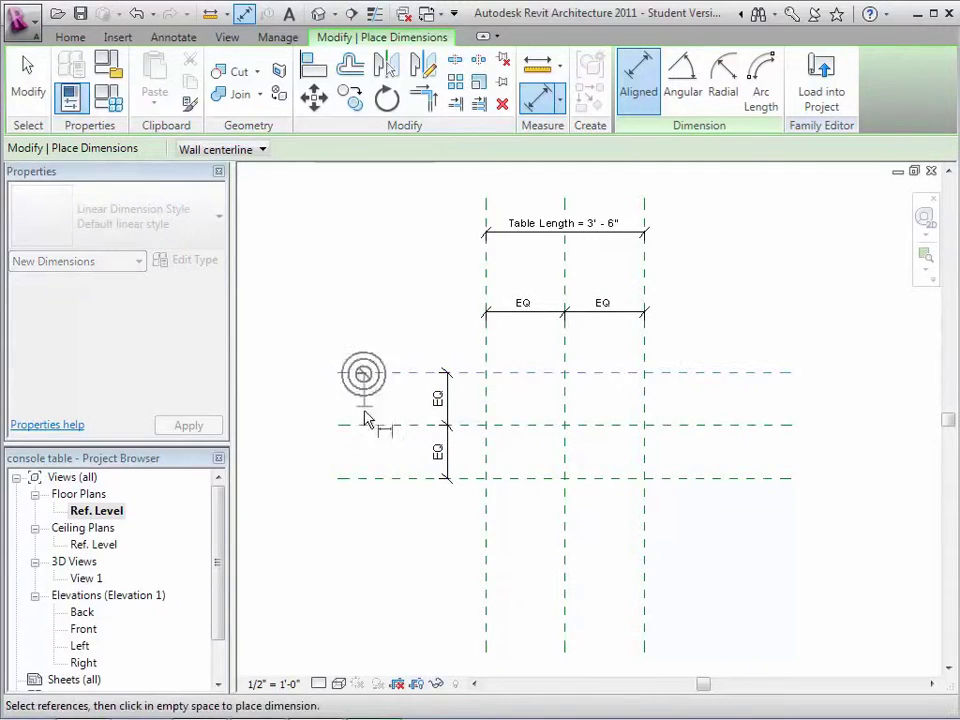
{"action": "left_click", "coordinate": [369, 478]}
{"action": "left_click", "coordinate": [369, 478]}
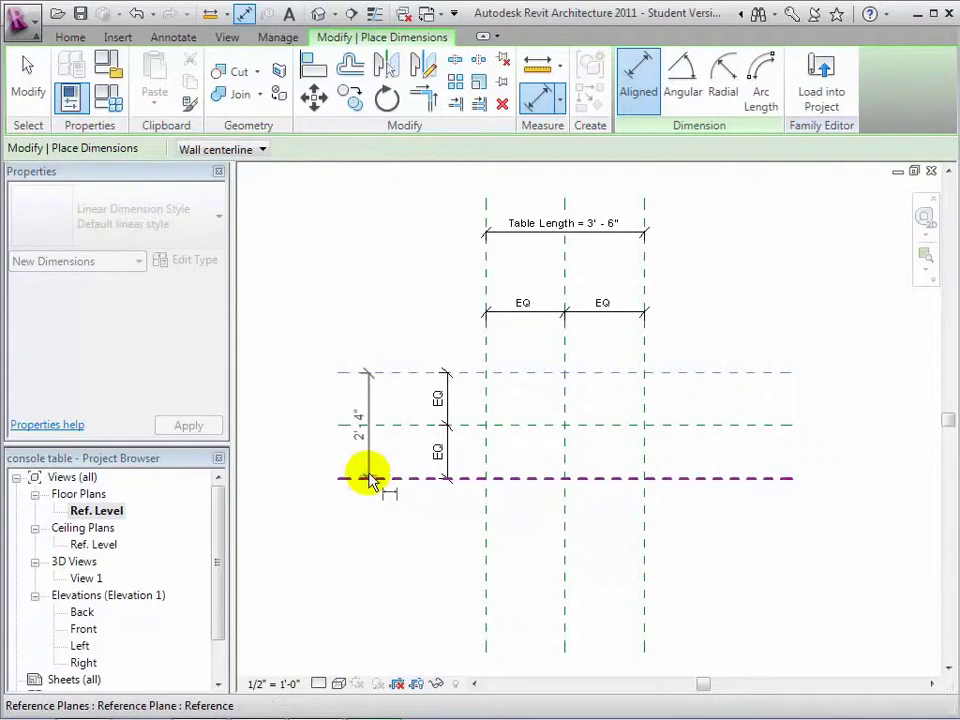
{"action": "left_click", "coordinate": [368, 462]}
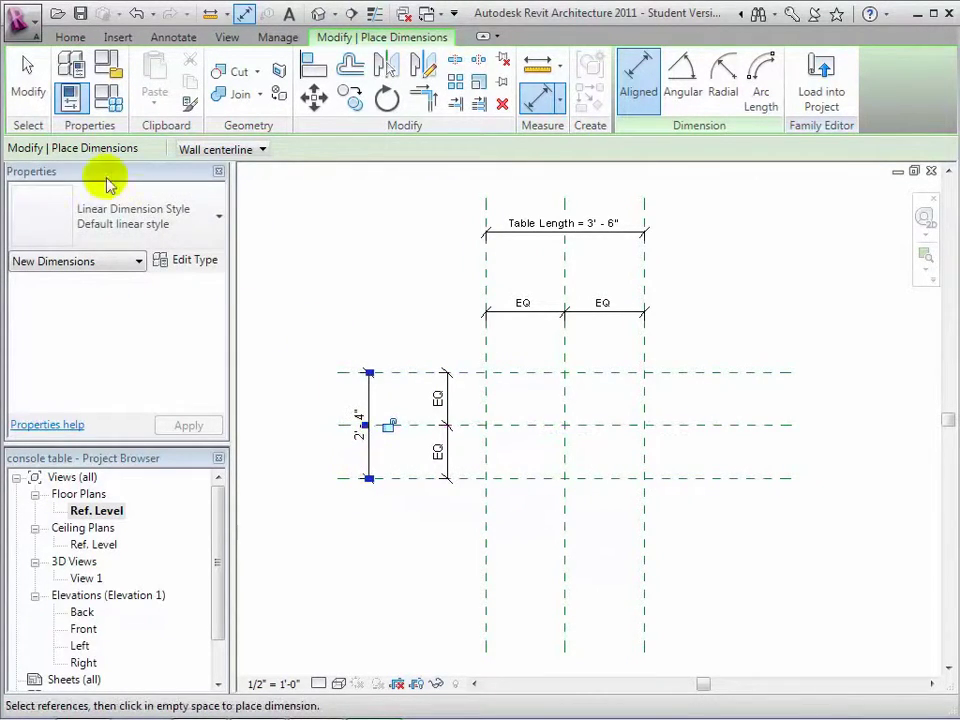
{"action": "left_click", "coordinate": [27, 80]}
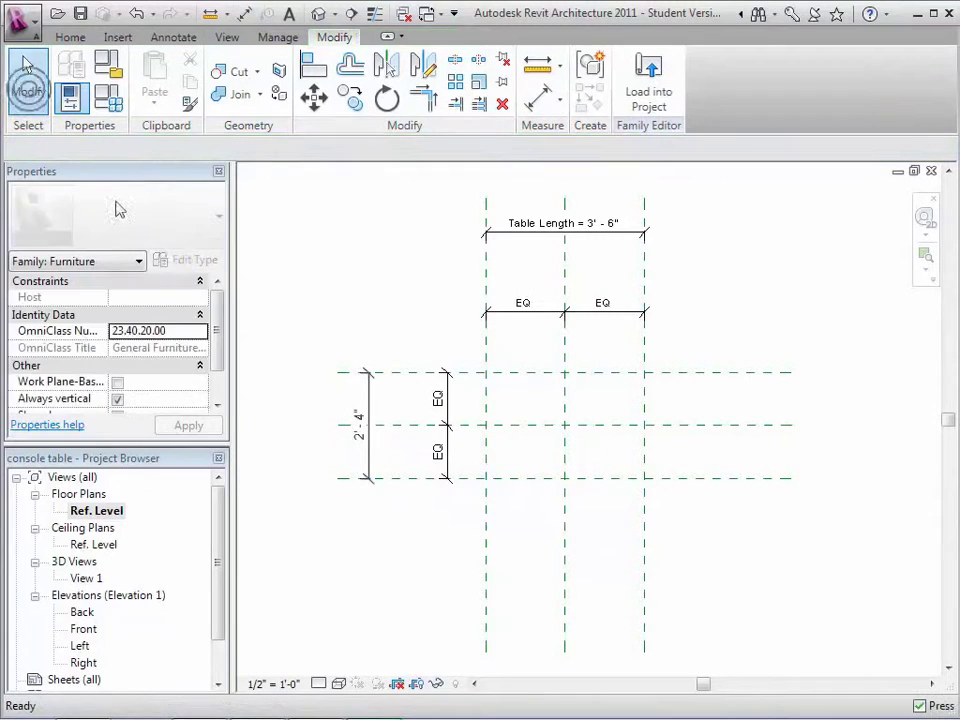
- Label the 2'-4" overall dimension with a new Table Width type parameter
{"action": "left_click", "coordinate": [368, 400]}
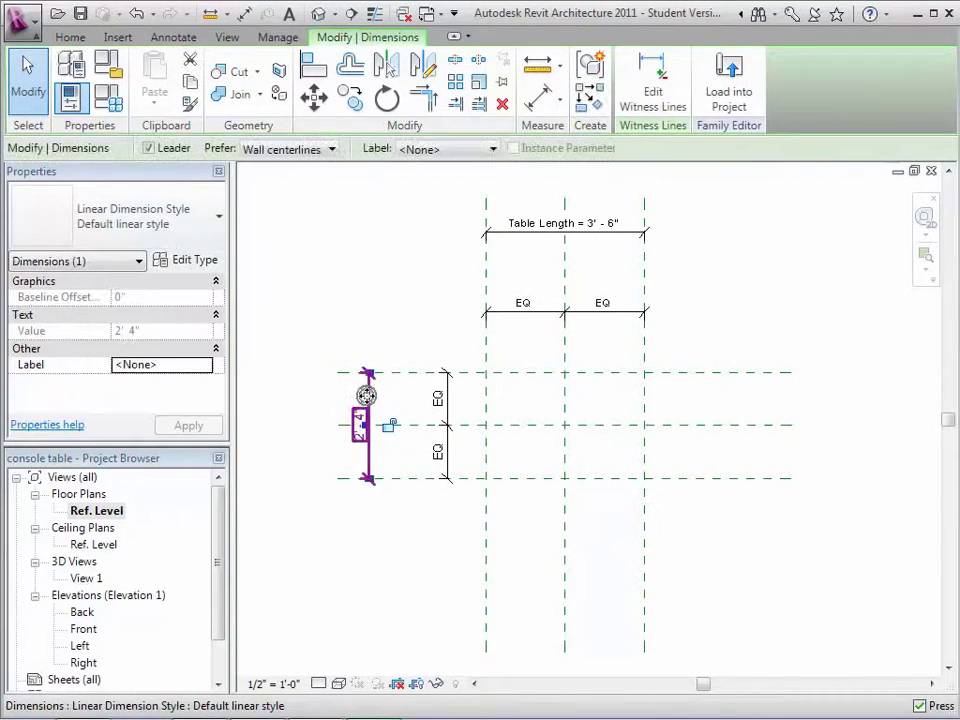
{"action": "left_click", "coordinate": [493, 150]}
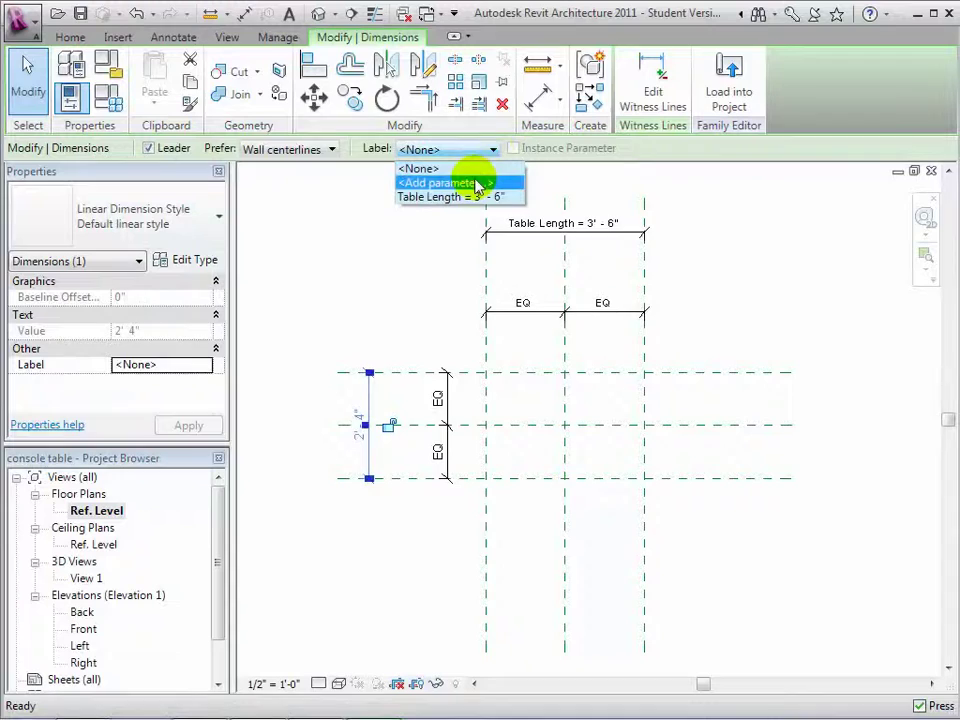
{"action": "left_click", "coordinate": [477, 184]}
{"action": "type", "text": "Table Width"}
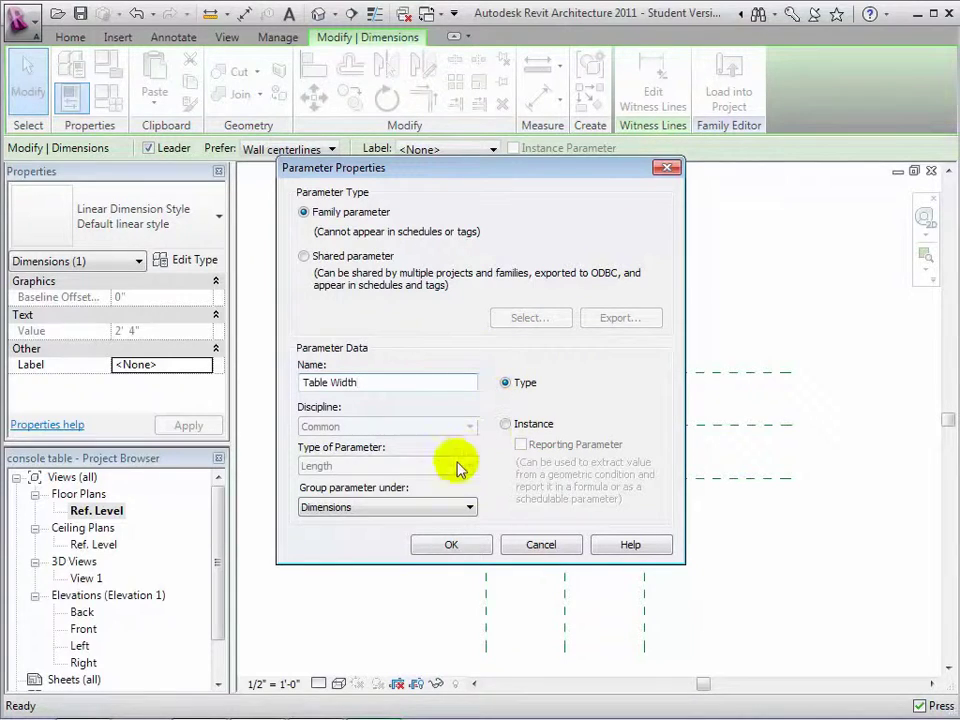
{"action": "left_click", "coordinate": [425, 548]}
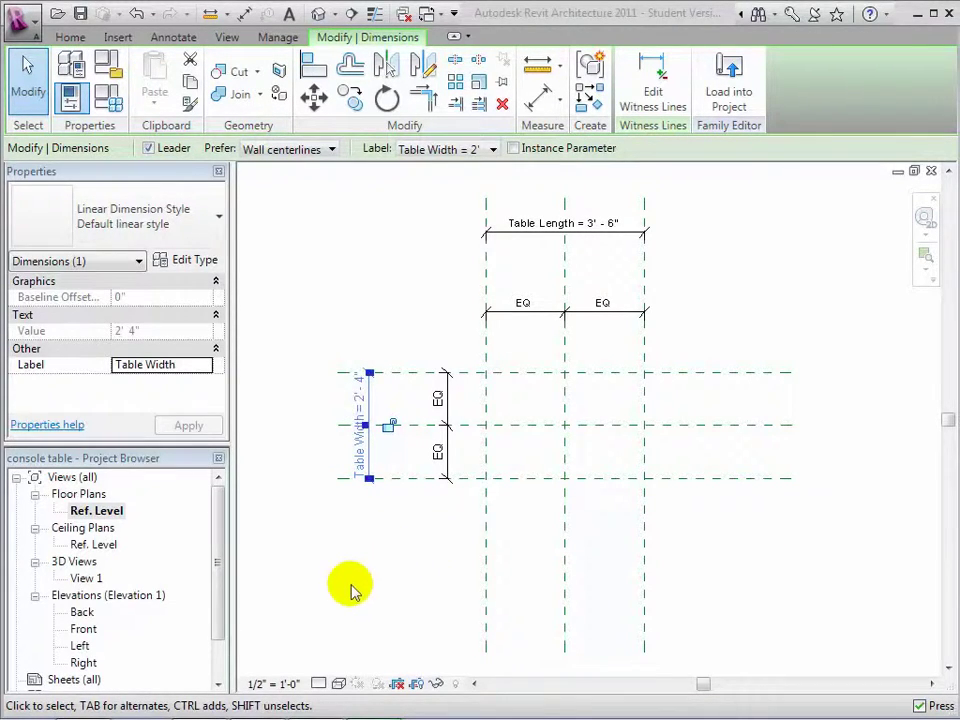
- In the Front elevation, add a 5'-10" dimension from Ref. Level to the tabletop plane
{"action": "double_click", "coordinate": [87, 630]}
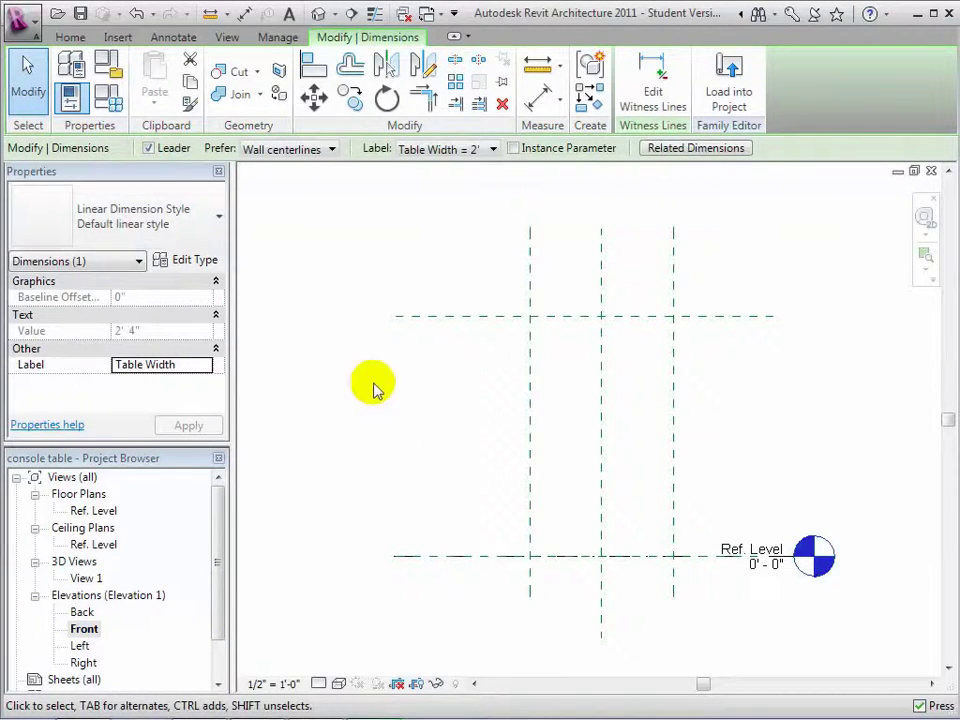
{"action": "left_click", "coordinate": [171, 30]}
{"action": "left_click", "coordinate": [86, 85]}
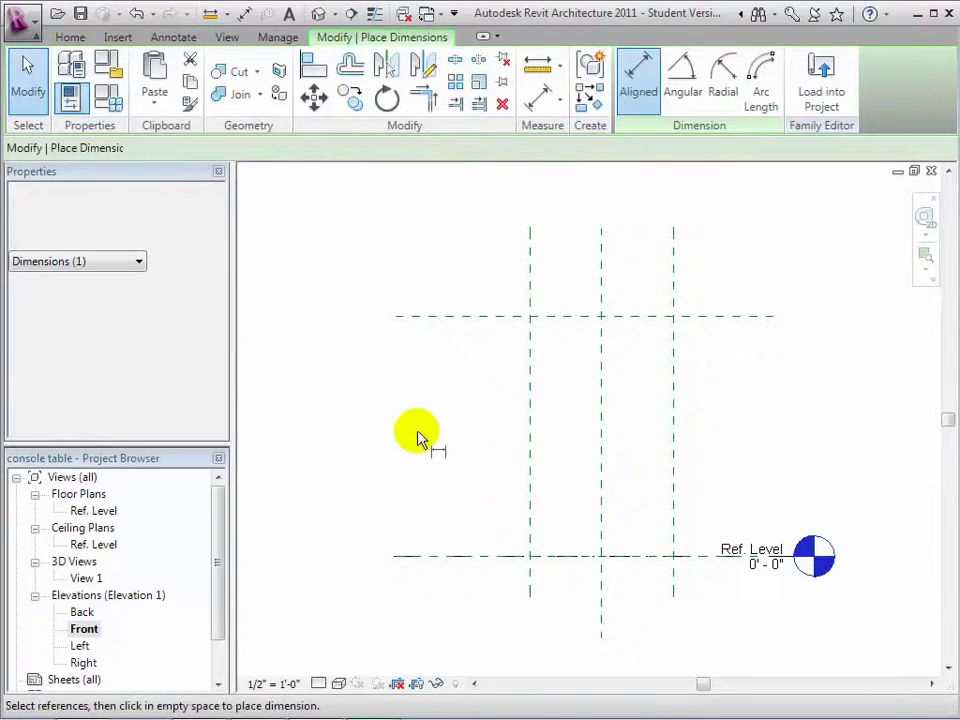
{"action": "left_click", "coordinate": [466, 557]}
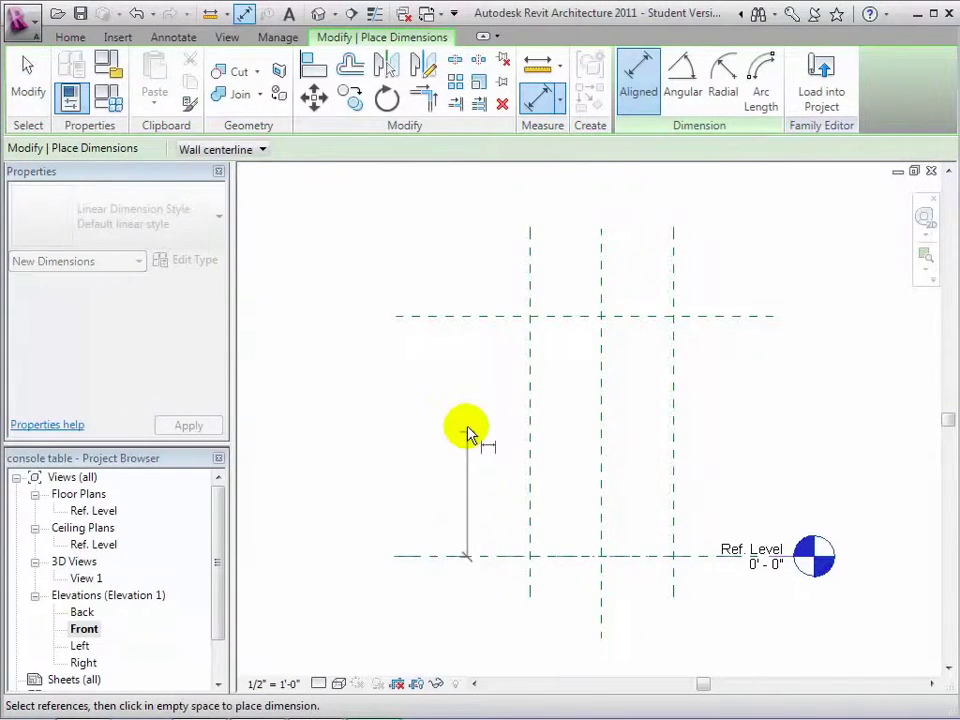
{"action": "left_click", "coordinate": [466, 318]}
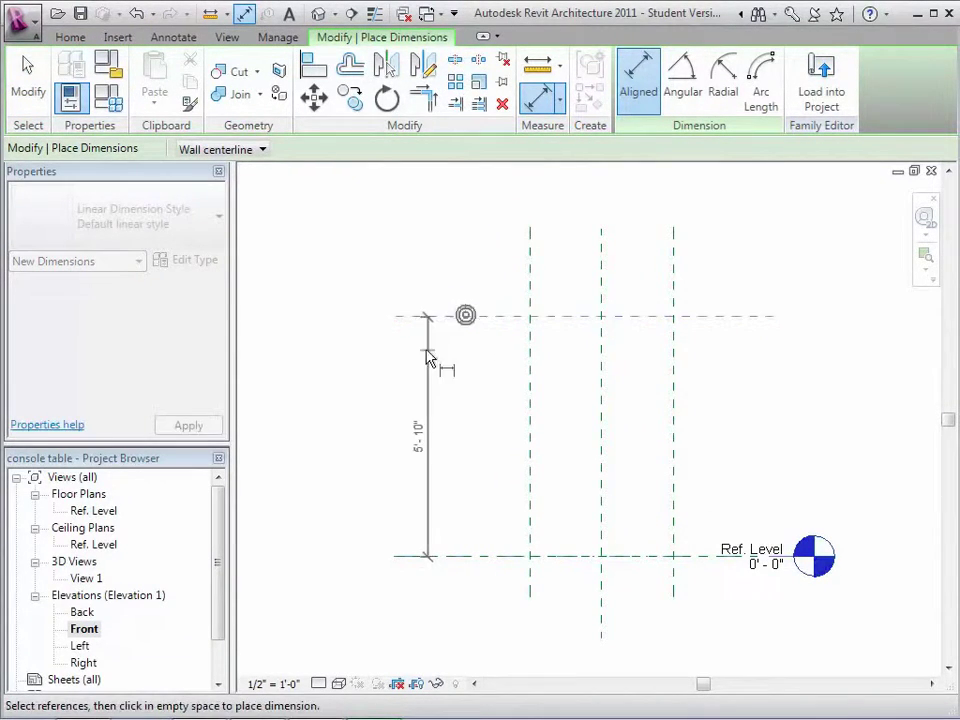
{"action": "left_click", "coordinate": [424, 385]}
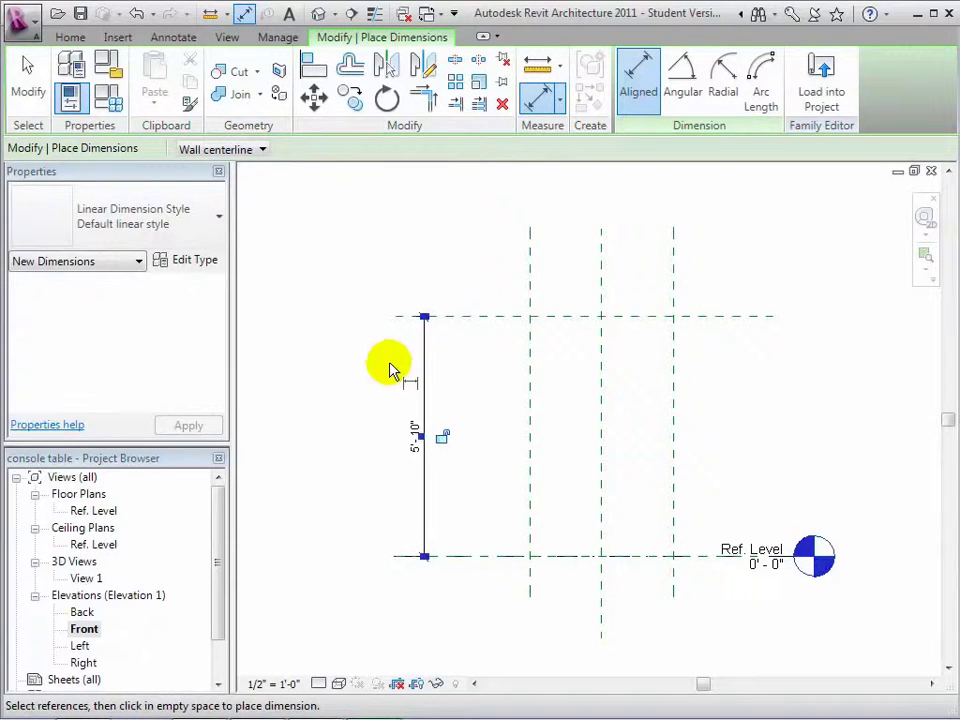
{"action": "left_click", "coordinate": [28, 75]}
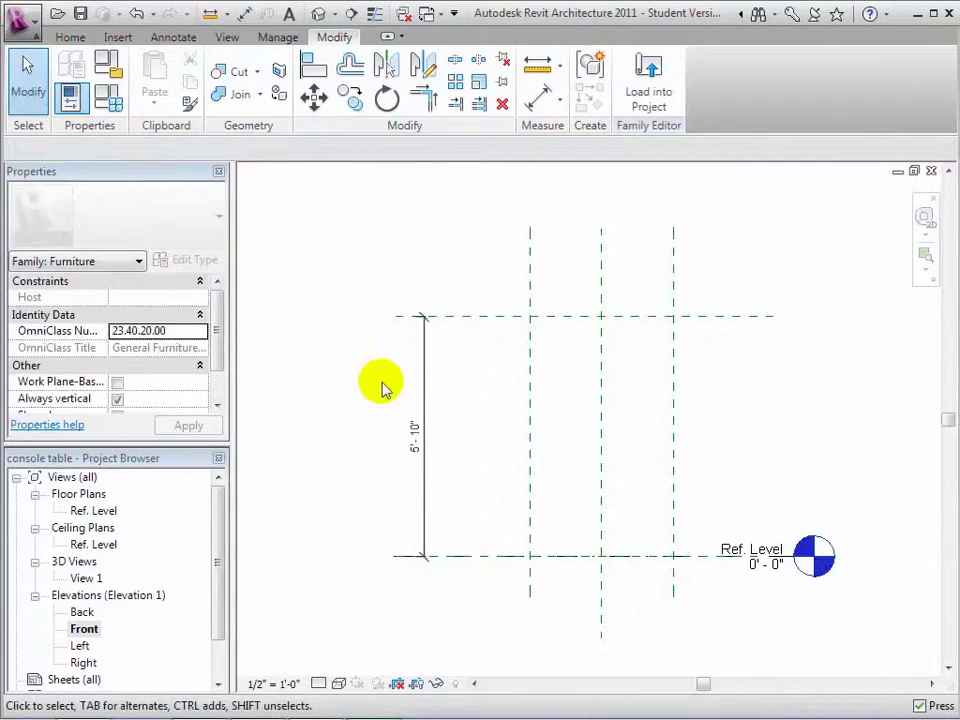
- Label the 5'-10" height dimension with a new Table Height parameter
{"action": "left_click", "coordinate": [424, 386]}
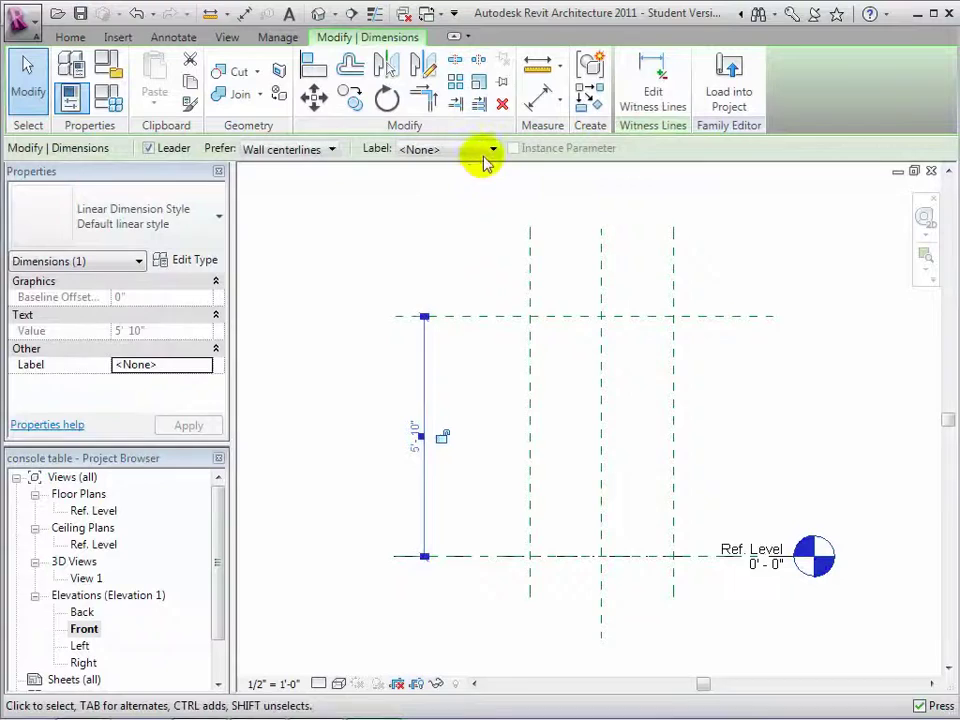
{"action": "left_click", "coordinate": [492, 149]}
{"action": "left_click", "coordinate": [470, 182]}
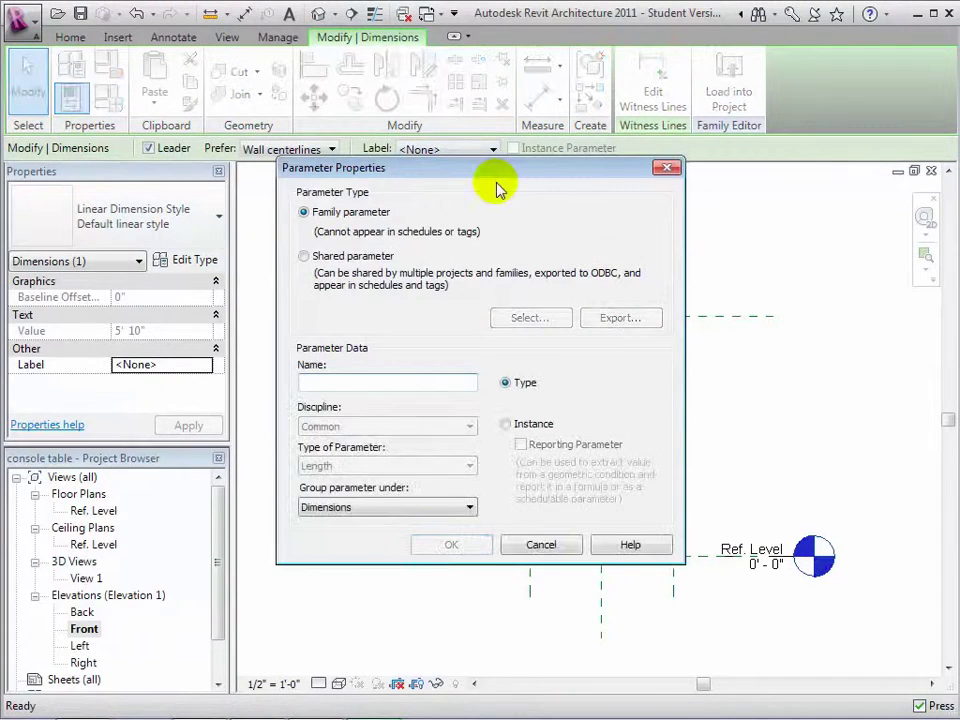
{"action": "type", "text": "Table Height"}
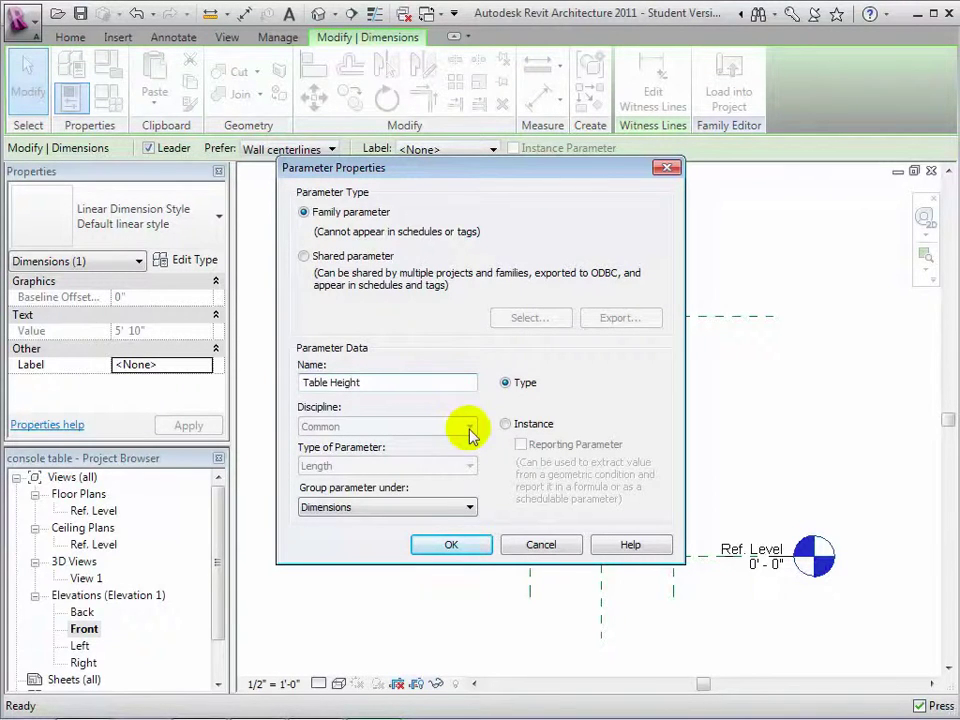
{"action": "left_click", "coordinate": [470, 549]}
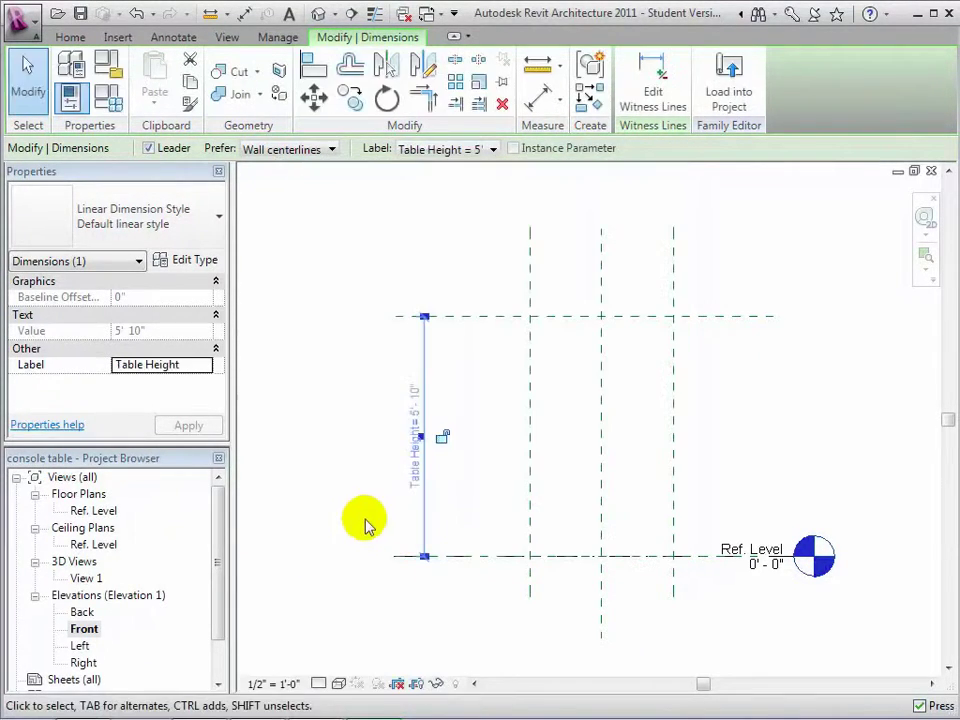
{"action": "left_click", "coordinate": [360, 525]}
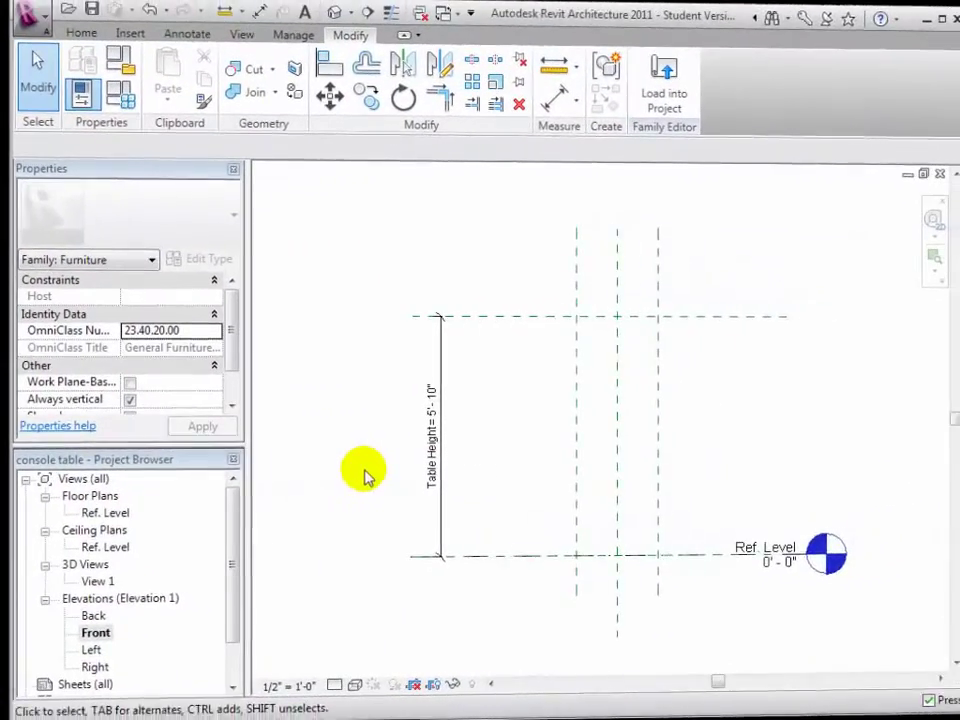
{"action": "middle_click_drag", "start_coordinate": [278, 372], "coordinate": [381, 409]}
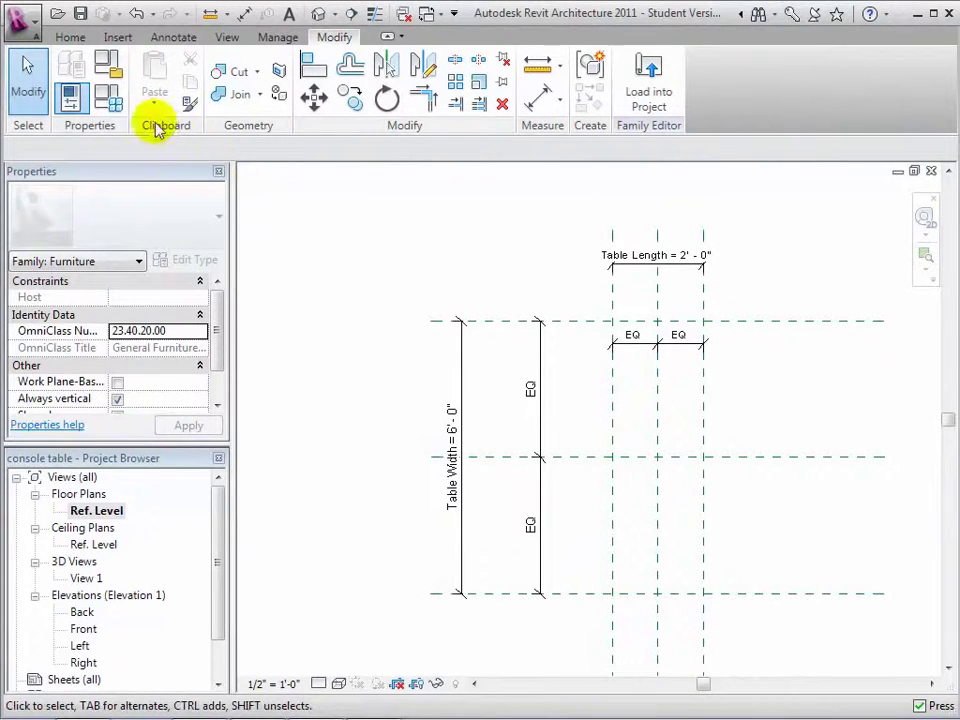
- Flex Table Width to 2' 0", then set it to 4' 0" and apply
{"action": "left_click", "coordinate": [107, 94]}
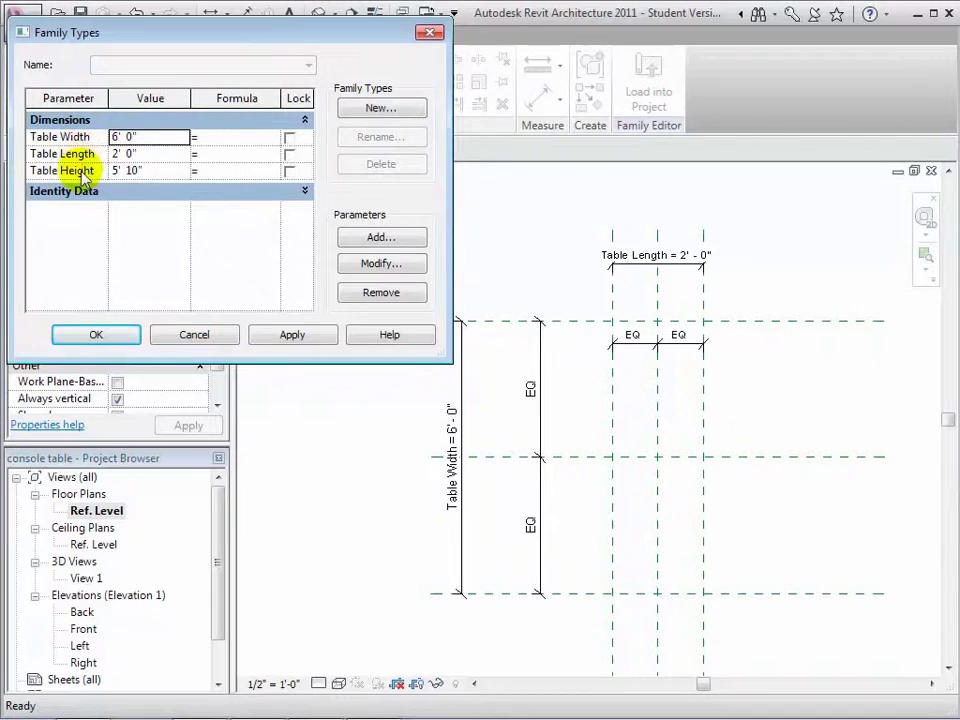
{"action": "double_click", "coordinate": [161, 139]}
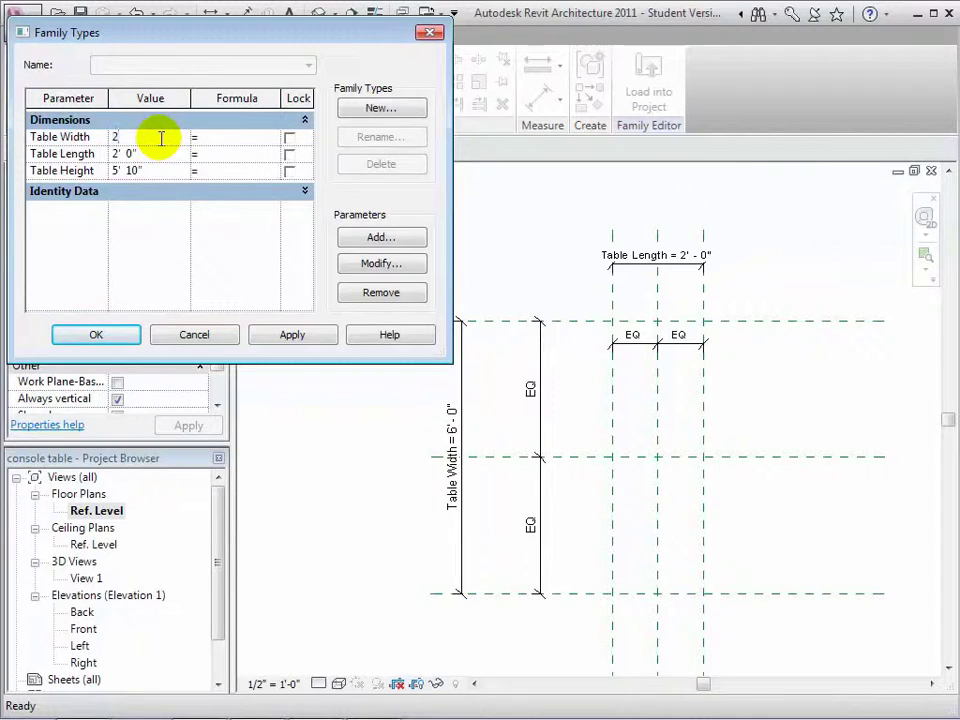
{"action": "left_click", "coordinate": [290, 333]}
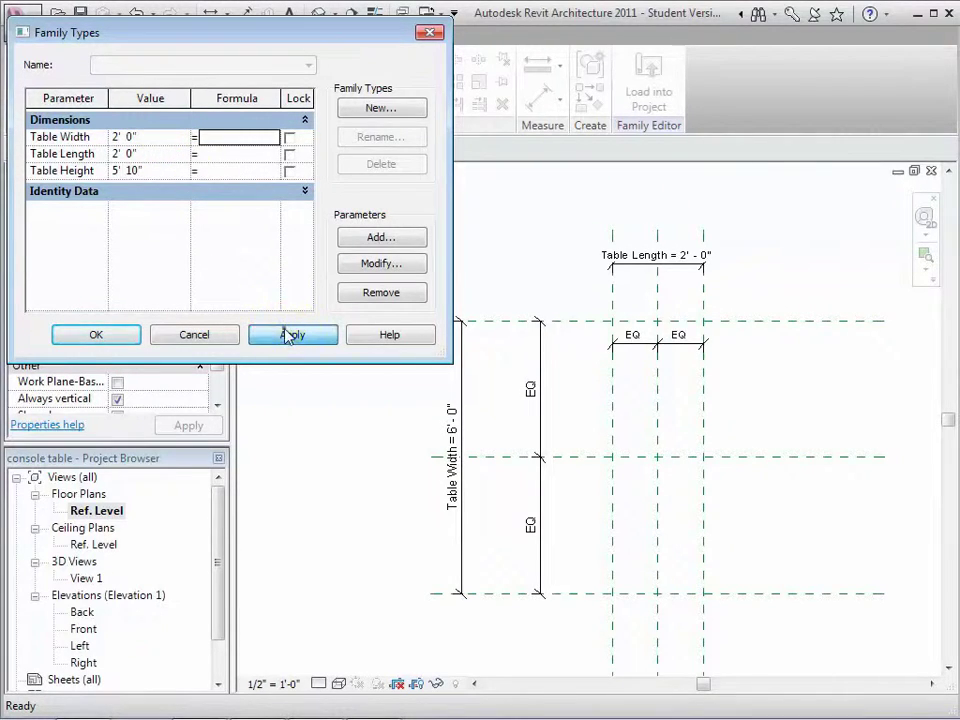
{"action": "double_click", "coordinate": [145, 137]}
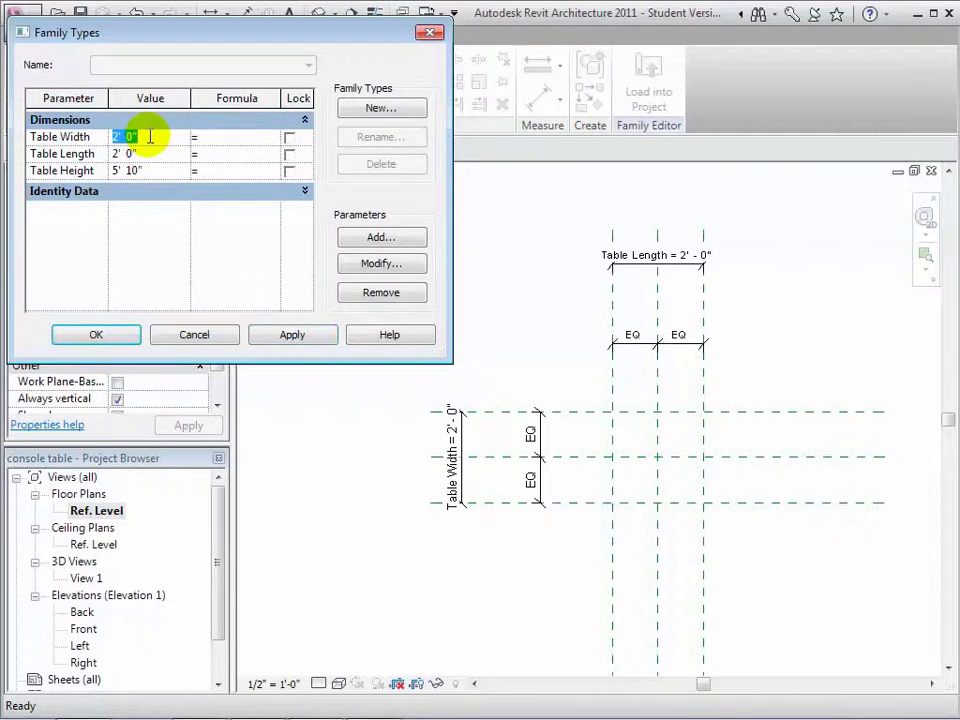
{"action": "type", "text": "4"}
{"action": "key", "text": "Tab"}
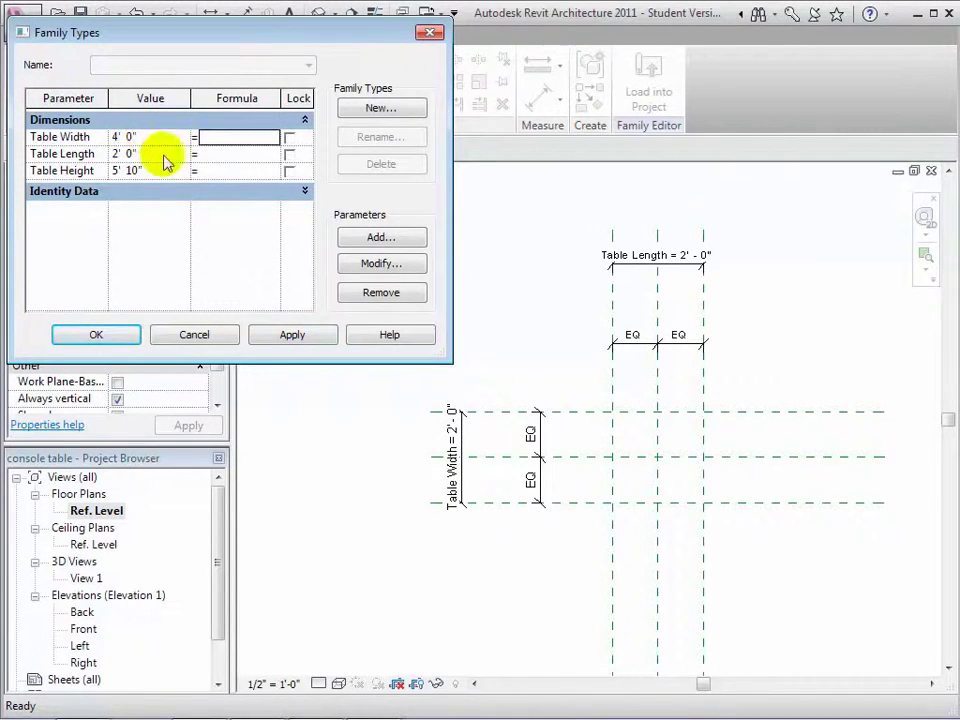
{"action": "left_click", "coordinate": [281, 336]}
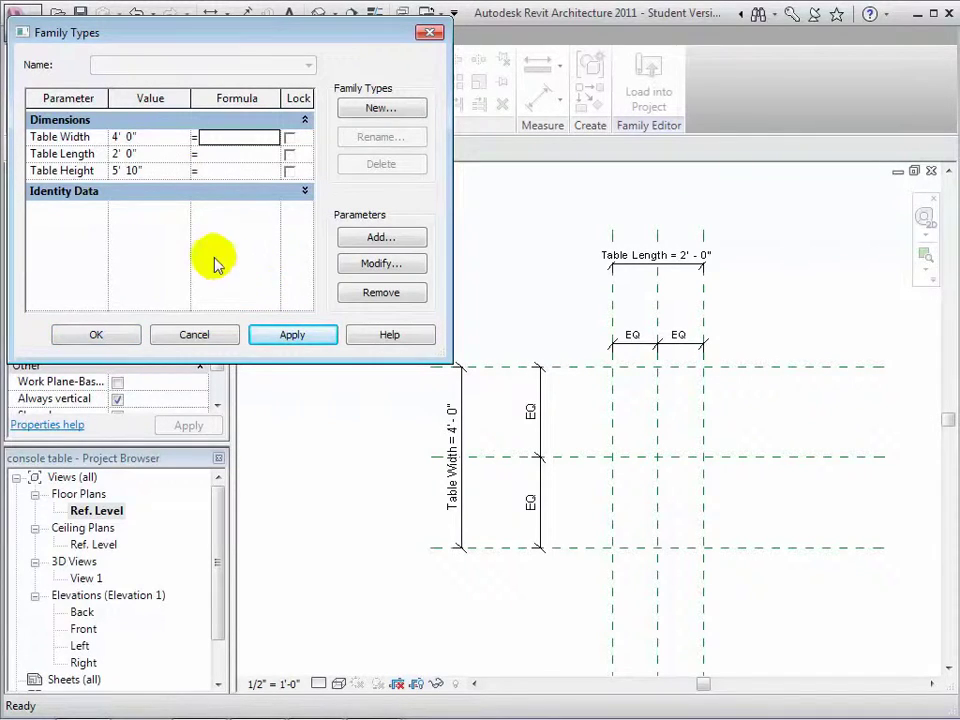
- Flex Table Length to 6' 0", then settle it at 3' 0" and accept
{"action": "double_click", "coordinate": [147, 154]}
{"action": "type", "text": "6"}
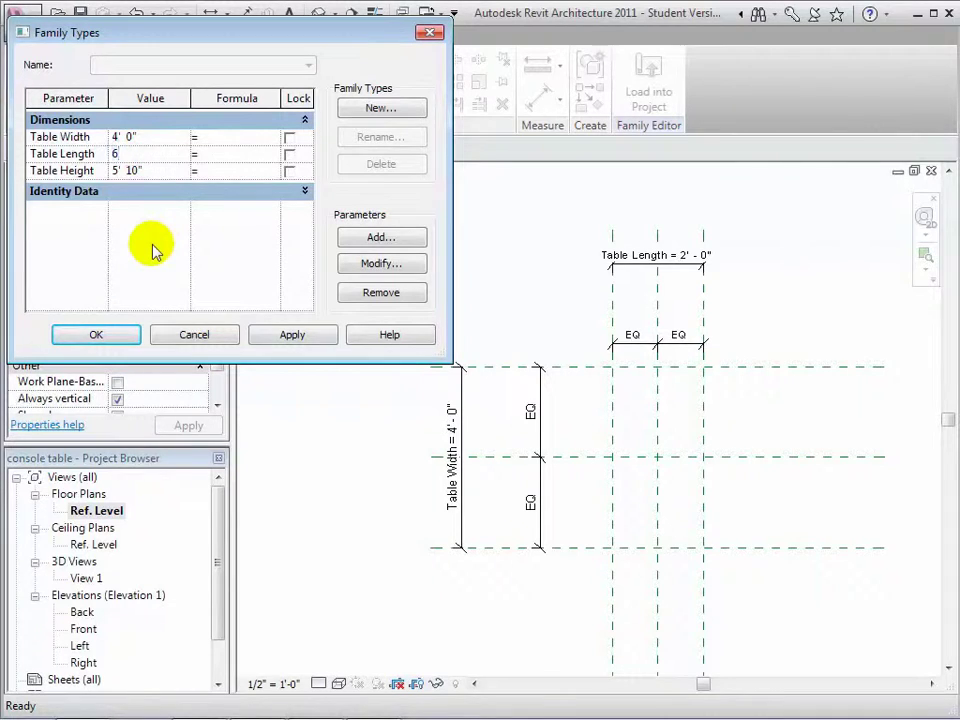
{"action": "key", "text": "Tab"}
{"action": "left_click", "coordinate": [277, 340]}
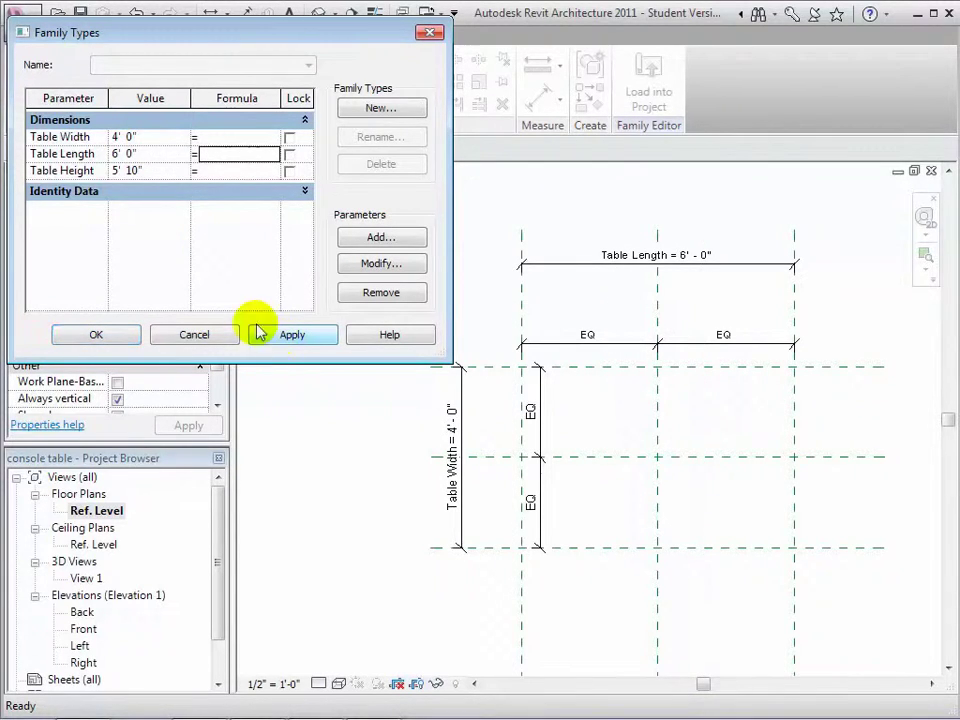
{"action": "double_click", "coordinate": [147, 153]}
{"action": "type", "text": "3"}
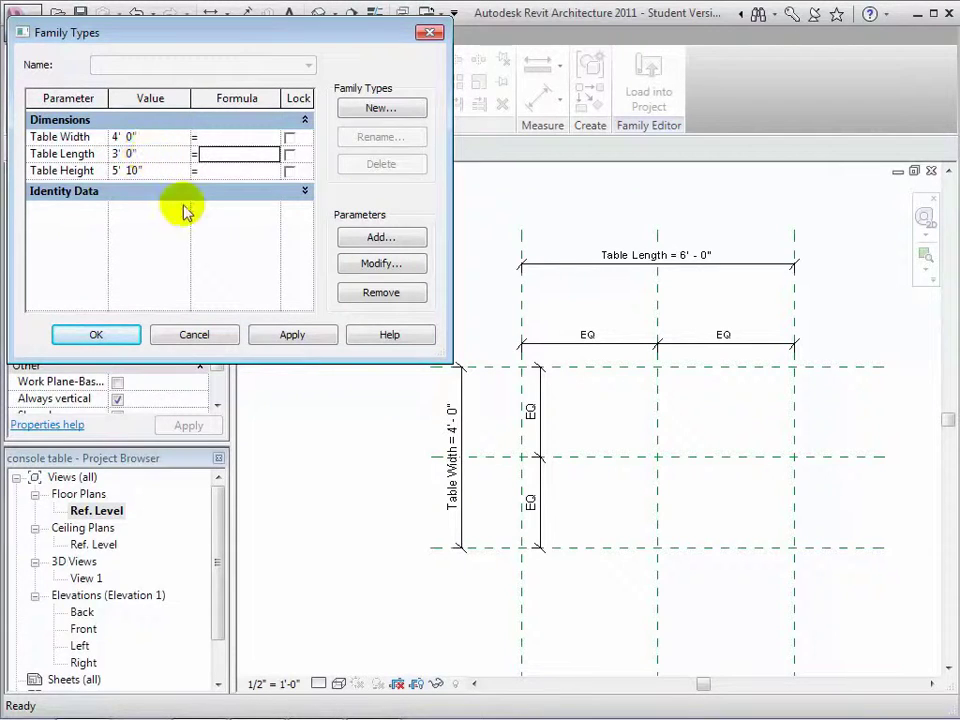
{"action": "left_click", "coordinate": [277, 338]}
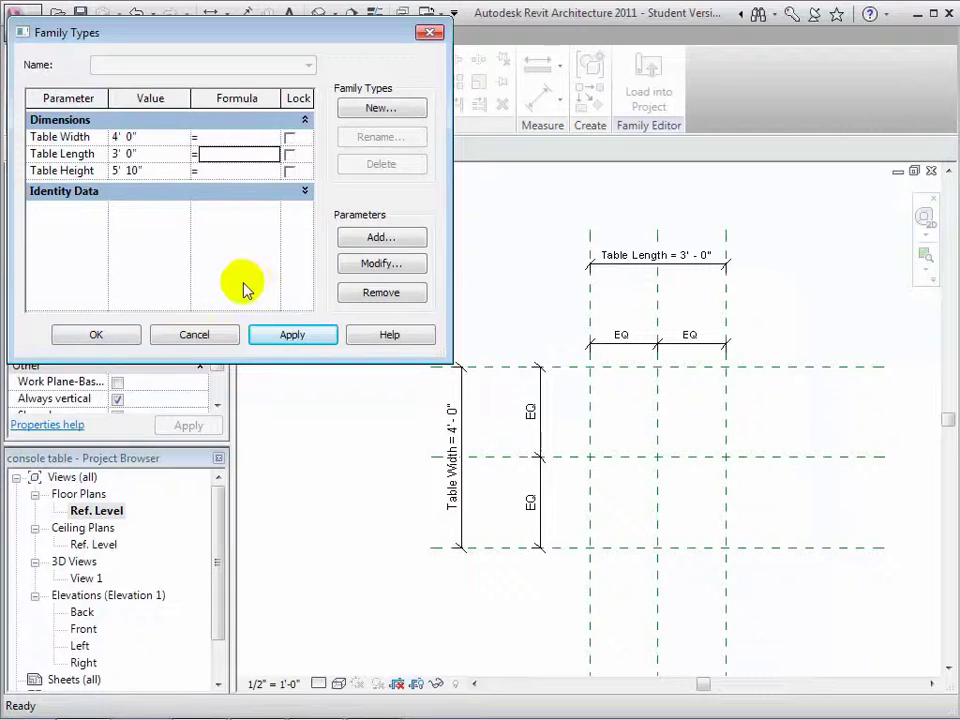
{"action": "left_click", "coordinate": [112, 334]}
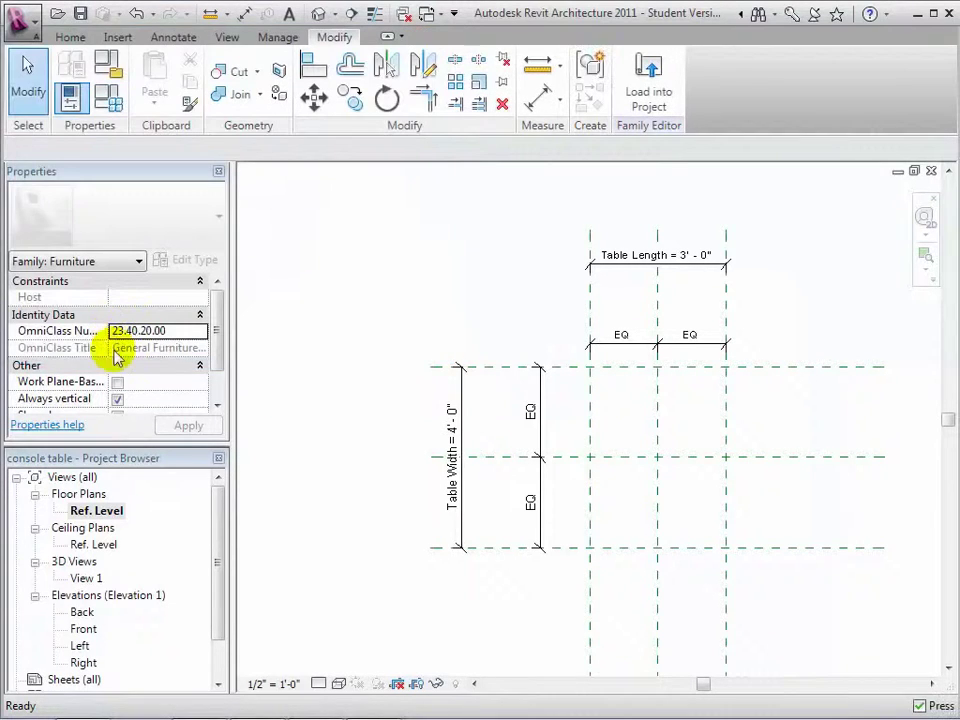
- In the Front elevation, lower Table Height to 3' 0" and apply it
{"action": "left_click", "coordinate": [87, 629]}
{"action": "double_click", "coordinate": [87, 629]}
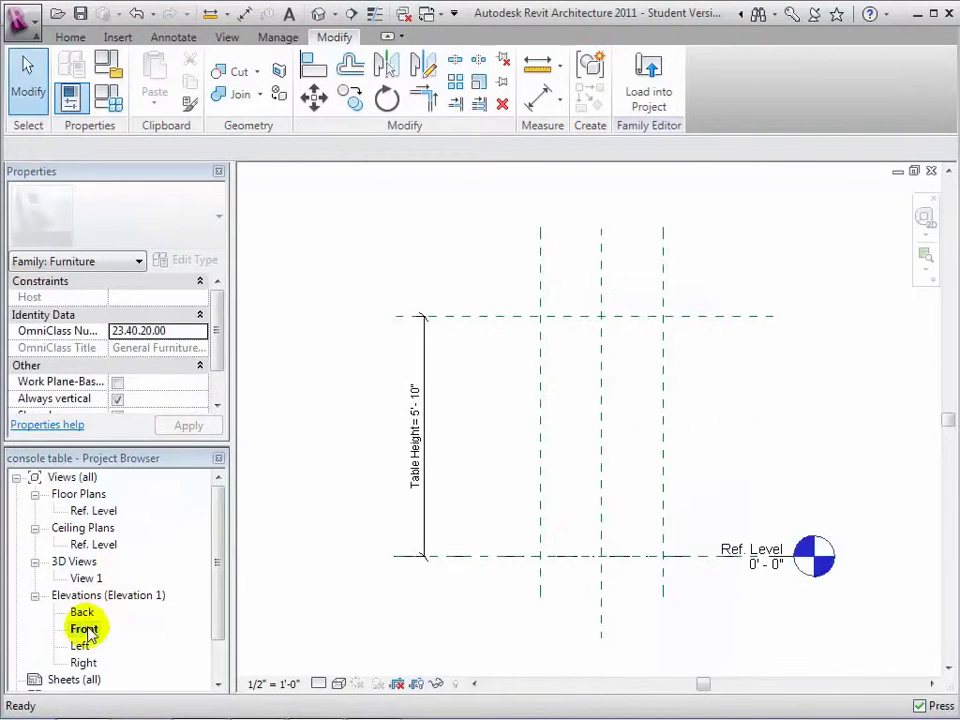
{"action": "left_click", "coordinate": [114, 100]}
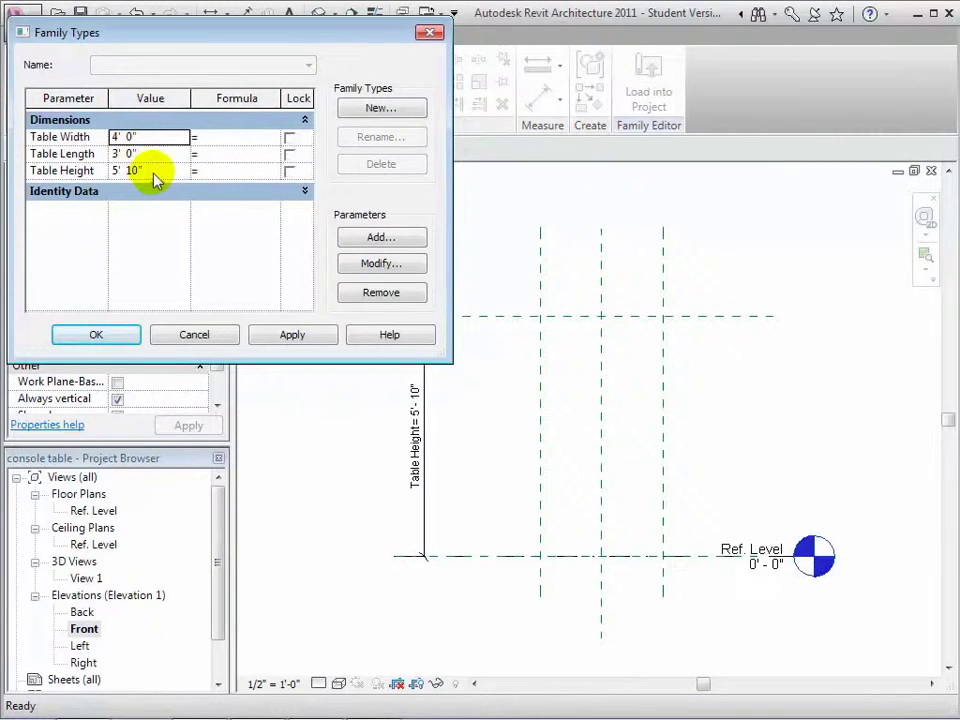
{"action": "left_click", "coordinate": [150, 171]}
{"action": "type", "text": "3"}
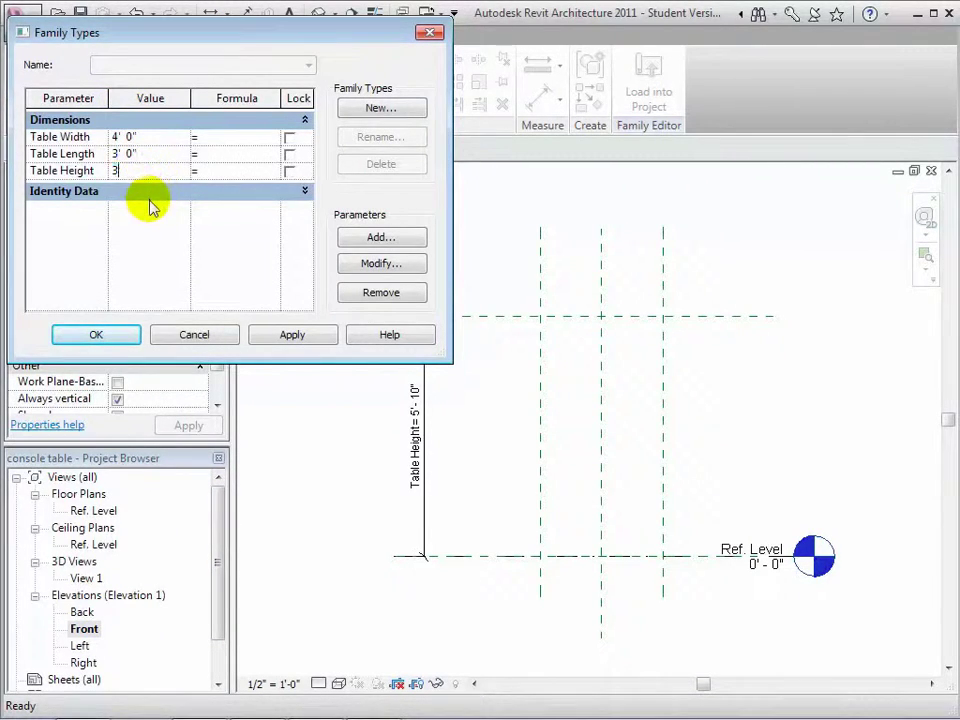
{"action": "key", "text": "Tab"}
{"action": "left_click", "coordinate": [290, 336]}
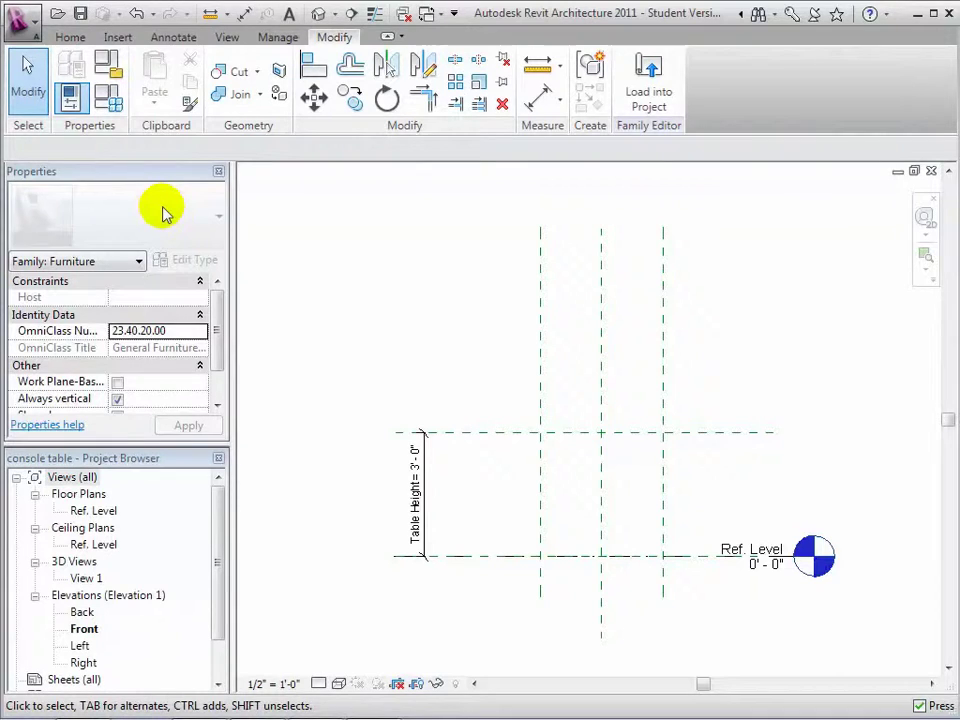
{"action": "left_click", "coordinate": [106, 96]}
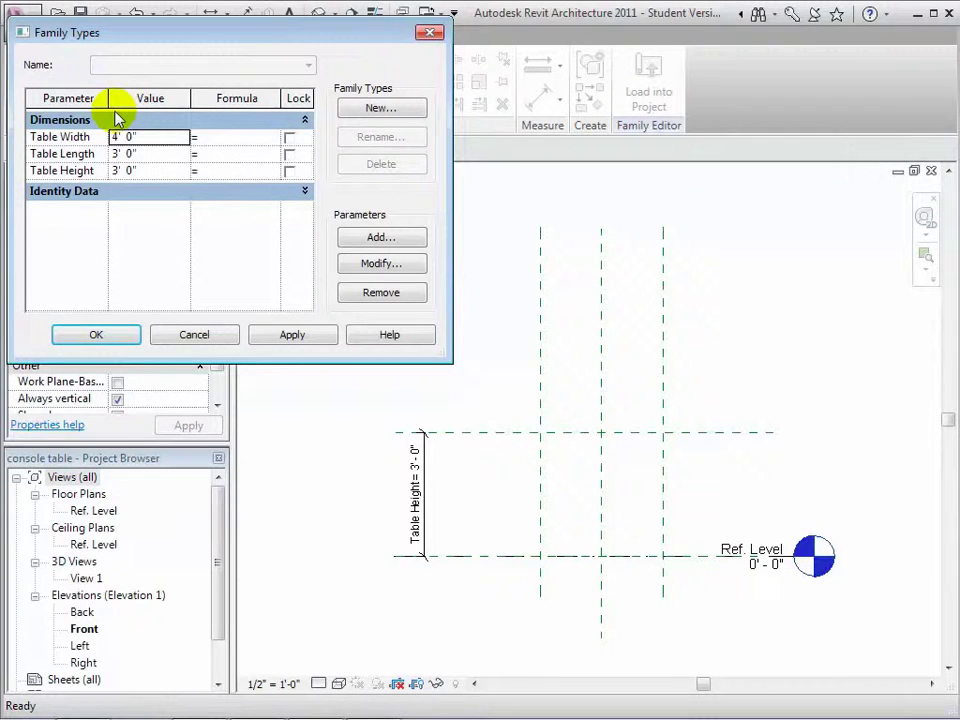
- Create a new family type named 30" L x 30" W x 16" H
{"action": "left_click", "coordinate": [376, 110]}
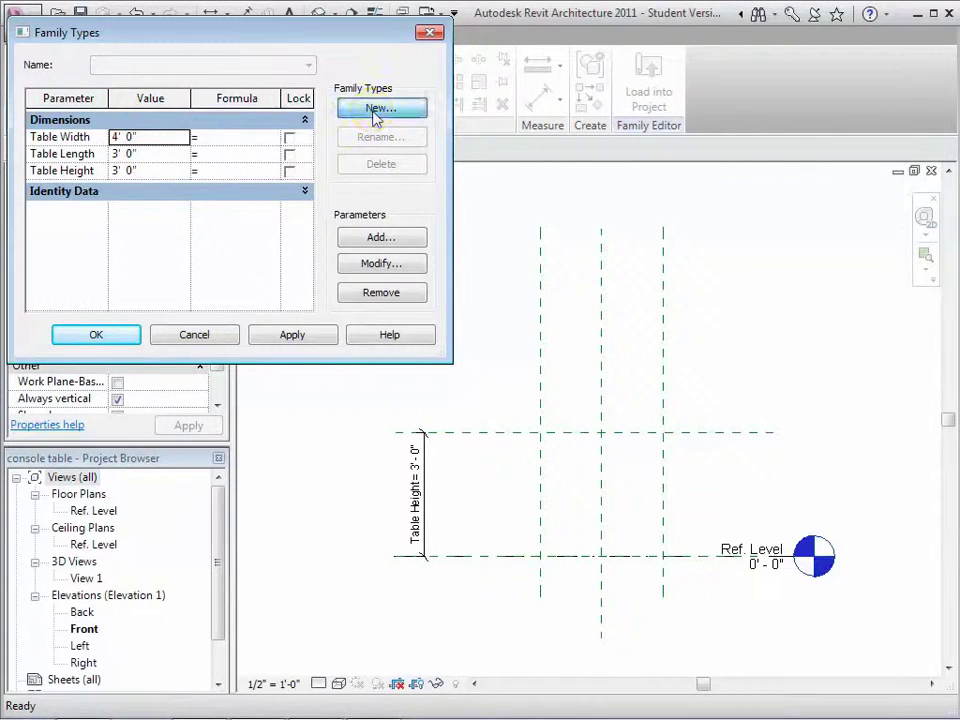
{"action": "type", "text": "30\" L x 30\" W x 16\" H"}
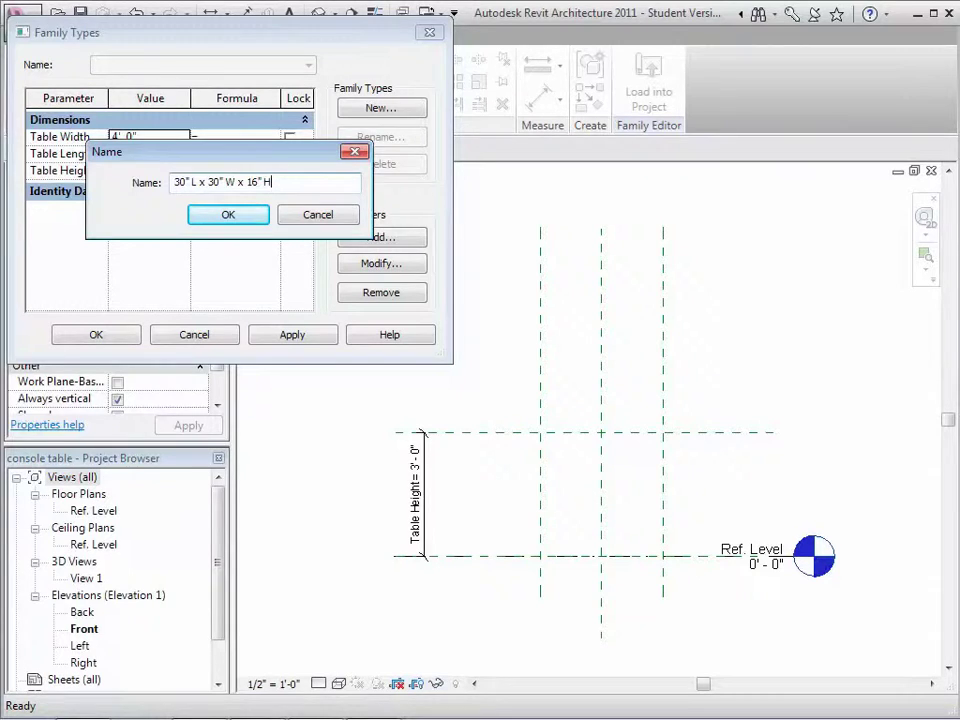
{"action": "key", "text": "Return"}
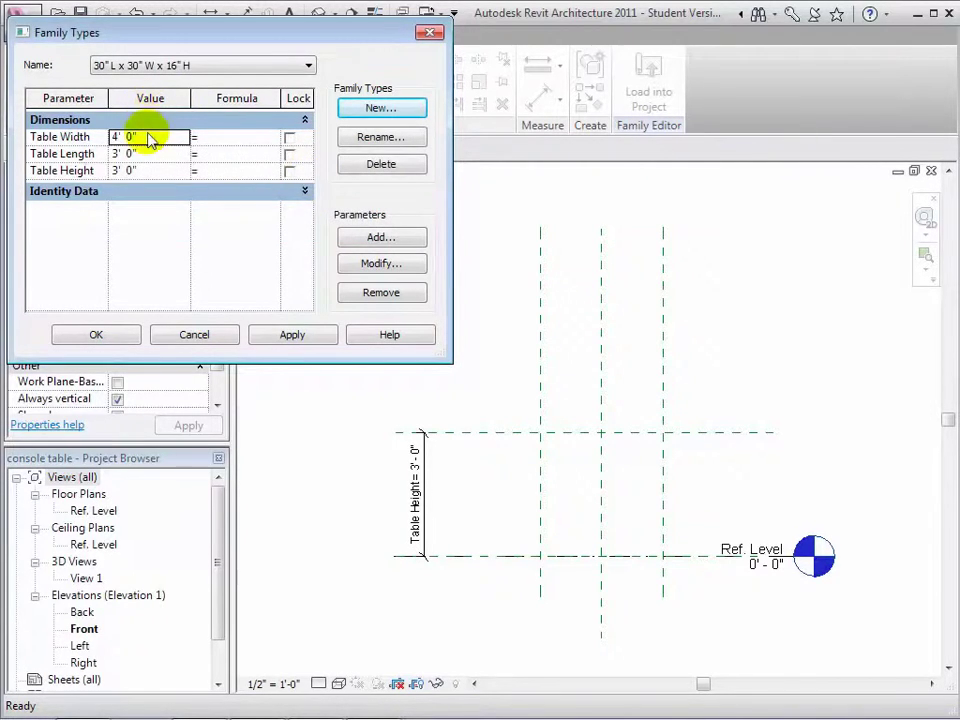
- Set Table Width and Length to 2' 6" and Table Height to 1' 4", then apply
{"action": "double_click", "coordinate": [148, 137]}
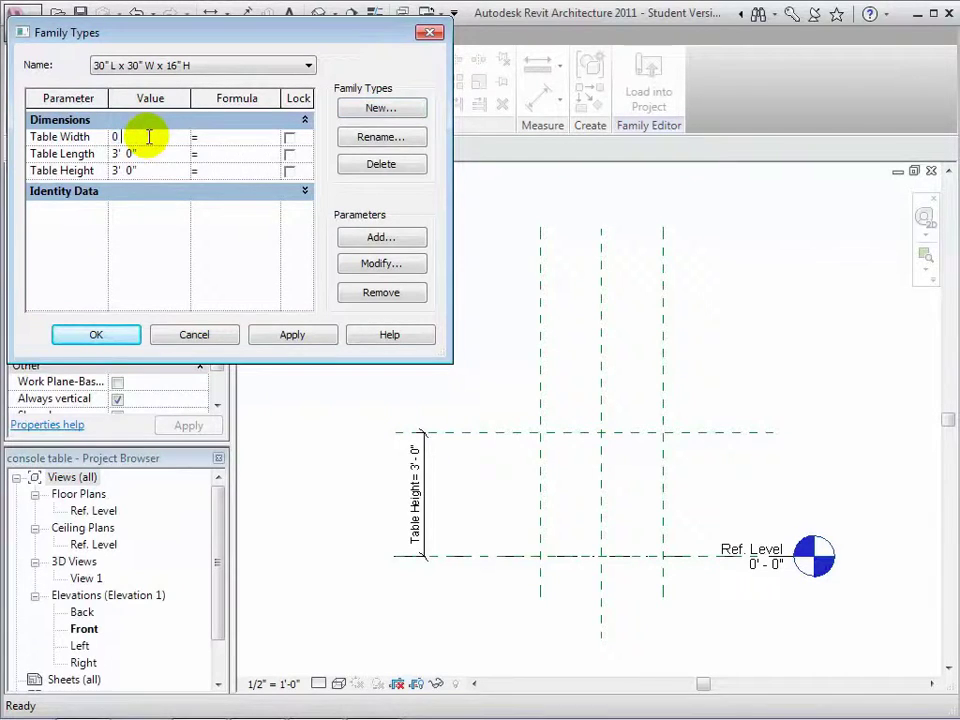
{"action": "type", "text": "30"}
{"action": "key", "text": "Tab"}
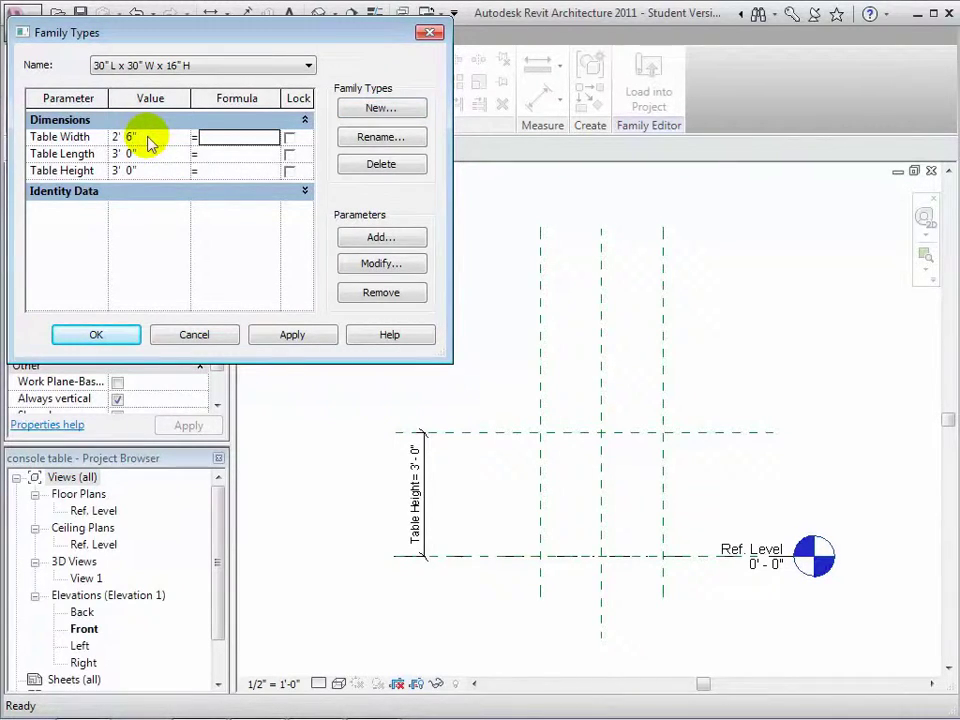
{"action": "double_click", "coordinate": [150, 153]}
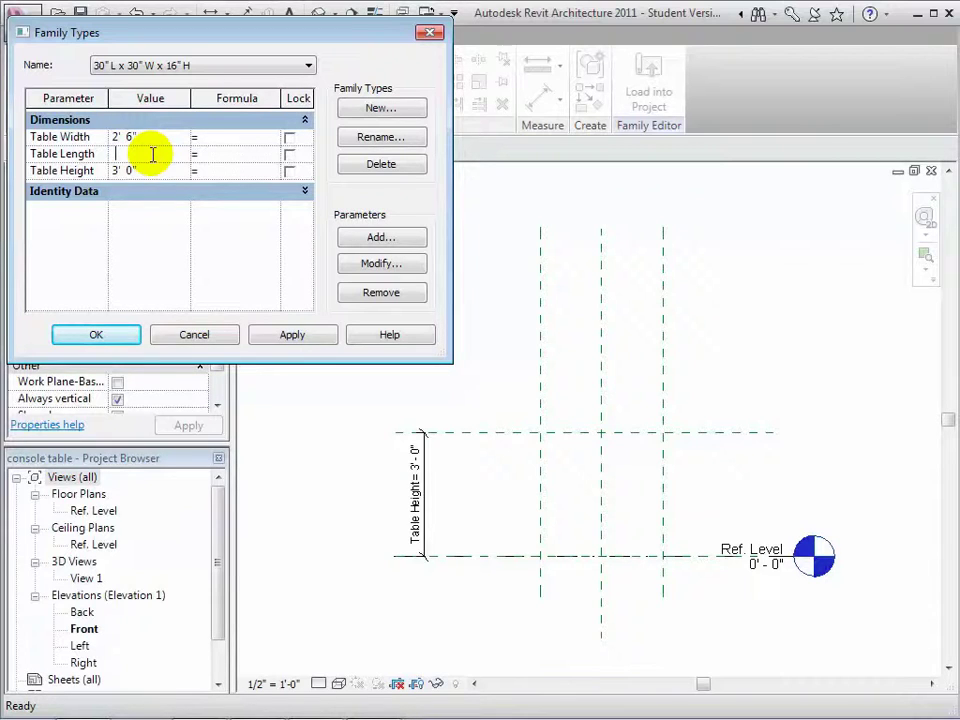
{"action": "type", "text": "0 30"}
{"action": "key", "text": "Tab"}
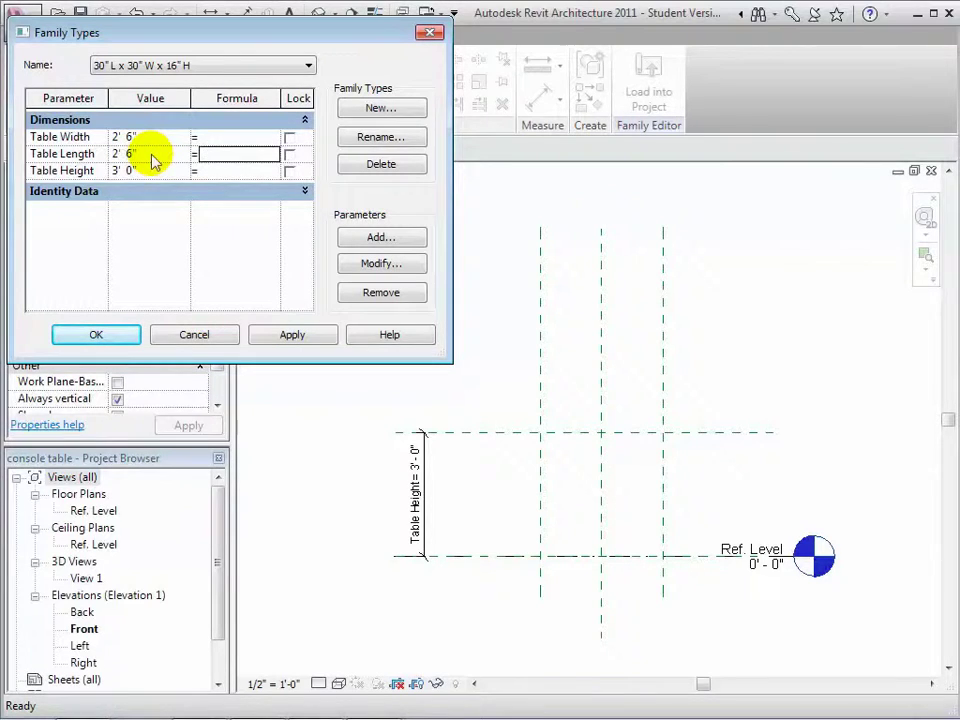
{"action": "double_click", "coordinate": [156, 167]}
{"action": "type", "text": "0 16"}
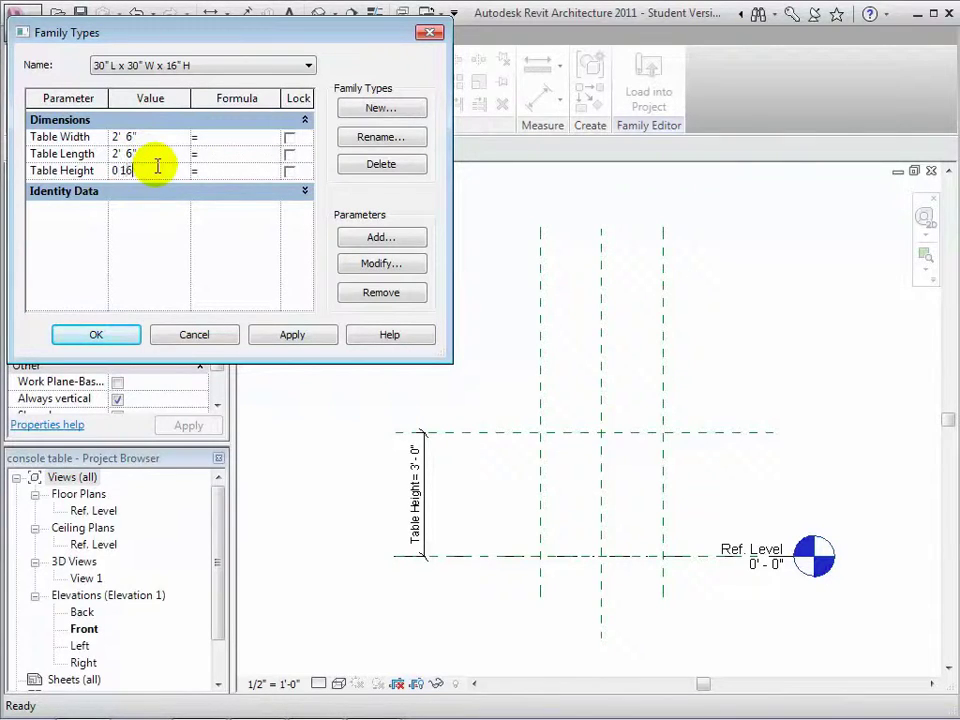
{"action": "key", "text": "Tab"}
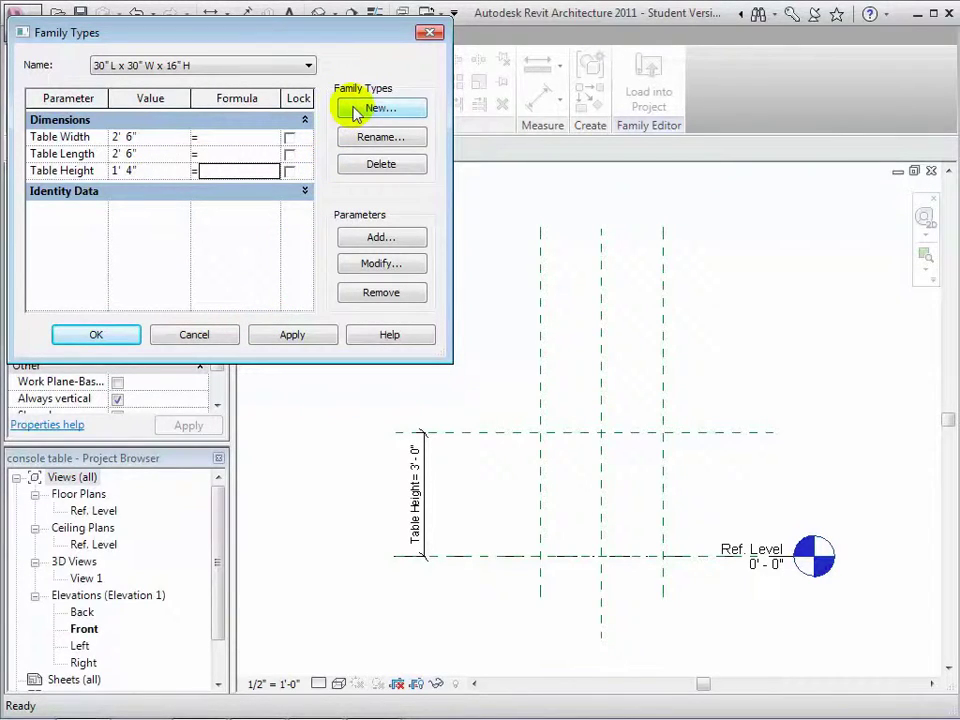
{"action": "left_click", "coordinate": [285, 333]}
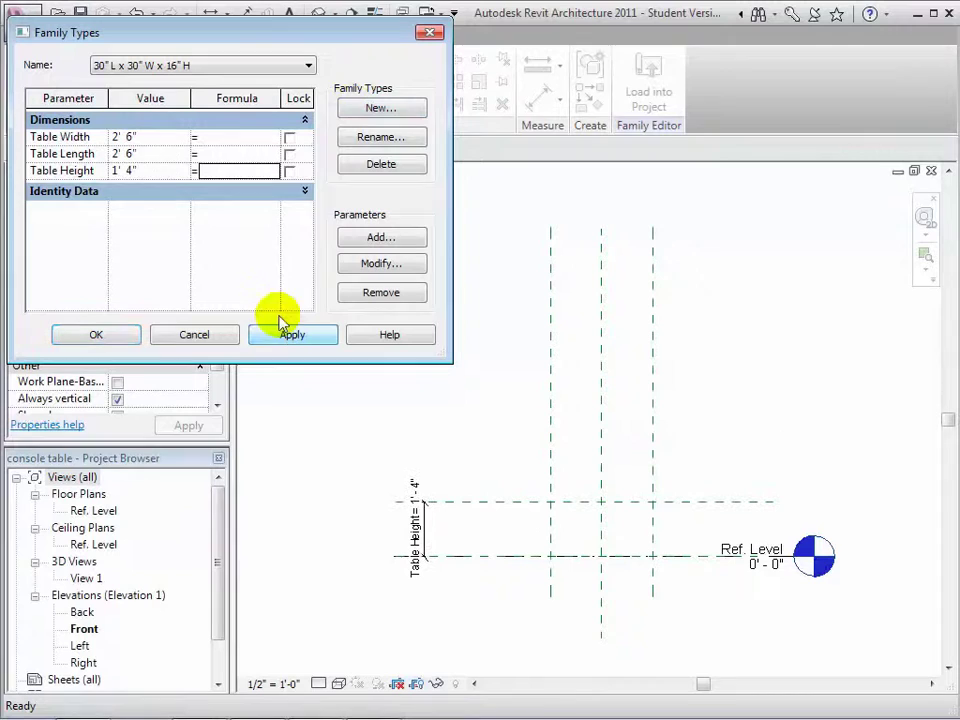
- Create a new family type named 84" L x 16" W x 32" H
{"action": "left_click", "coordinate": [368, 110]}
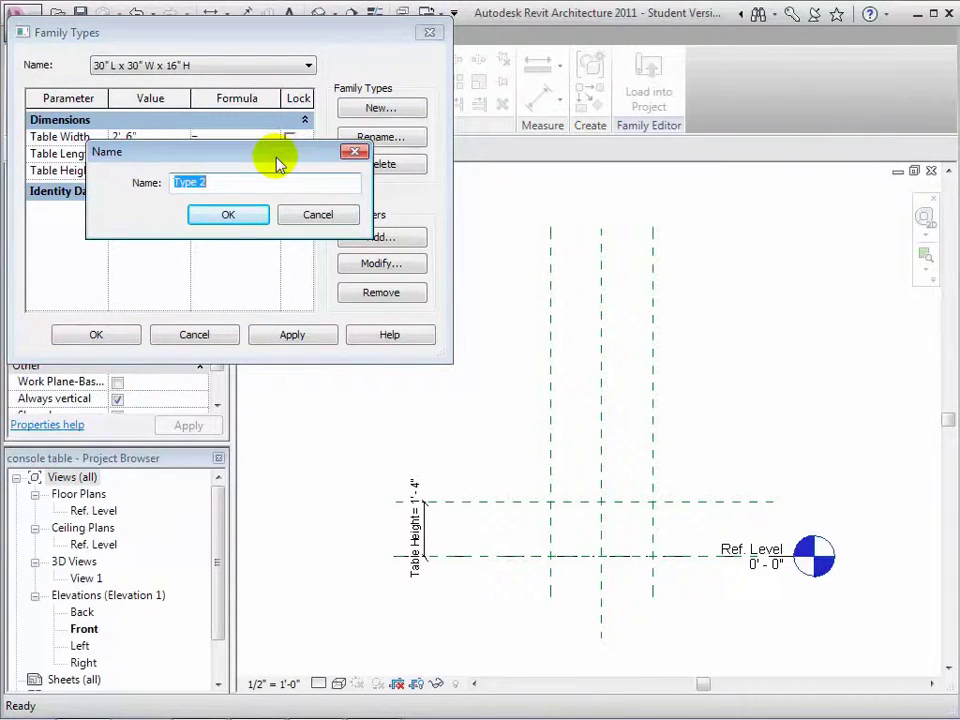
{"action": "type", "text": "84\" L x 16\" W x 32\" H"}
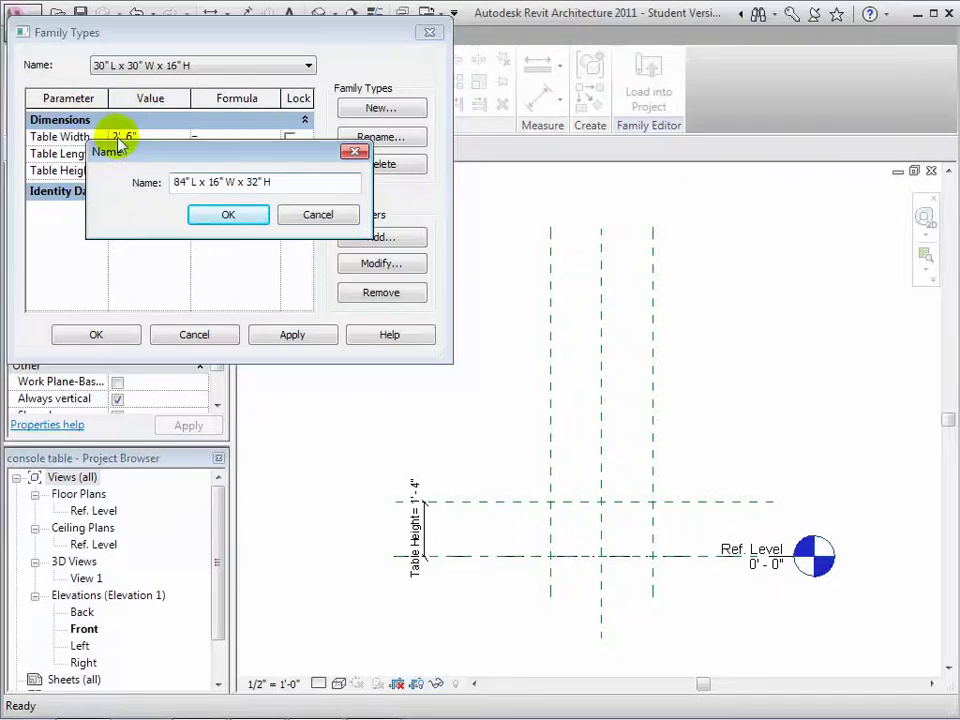
{"action": "left_click", "coordinate": [224, 214]}
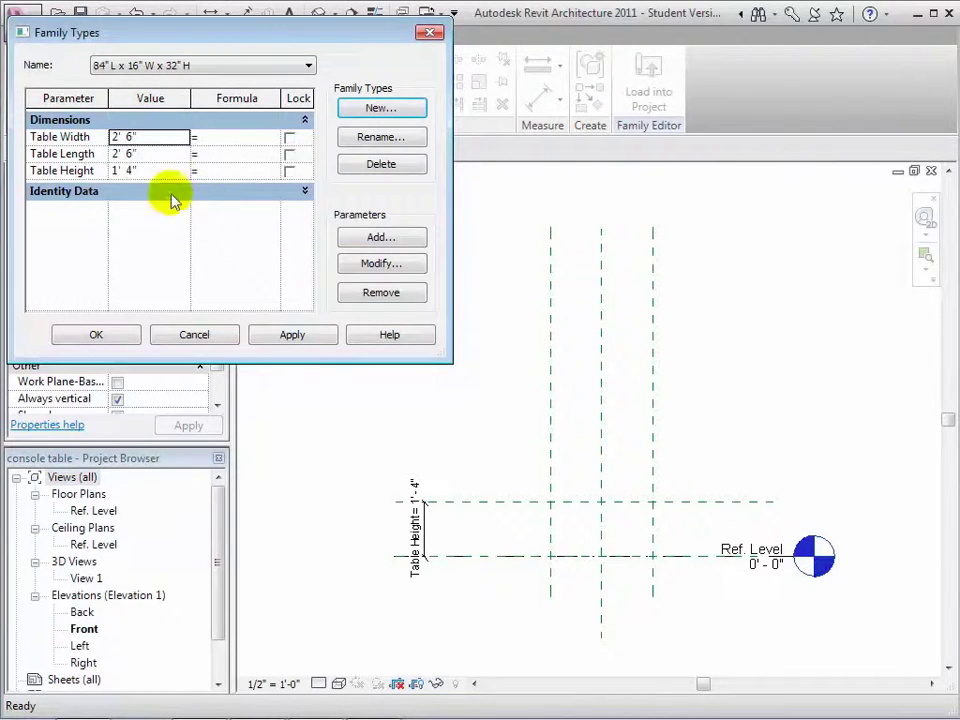
- Set Table Width 1' 4", Length 7' 0", Height 2' 8" and apply
{"action": "double_click", "coordinate": [152, 132]}
{"action": "type", "text": "0 16"}
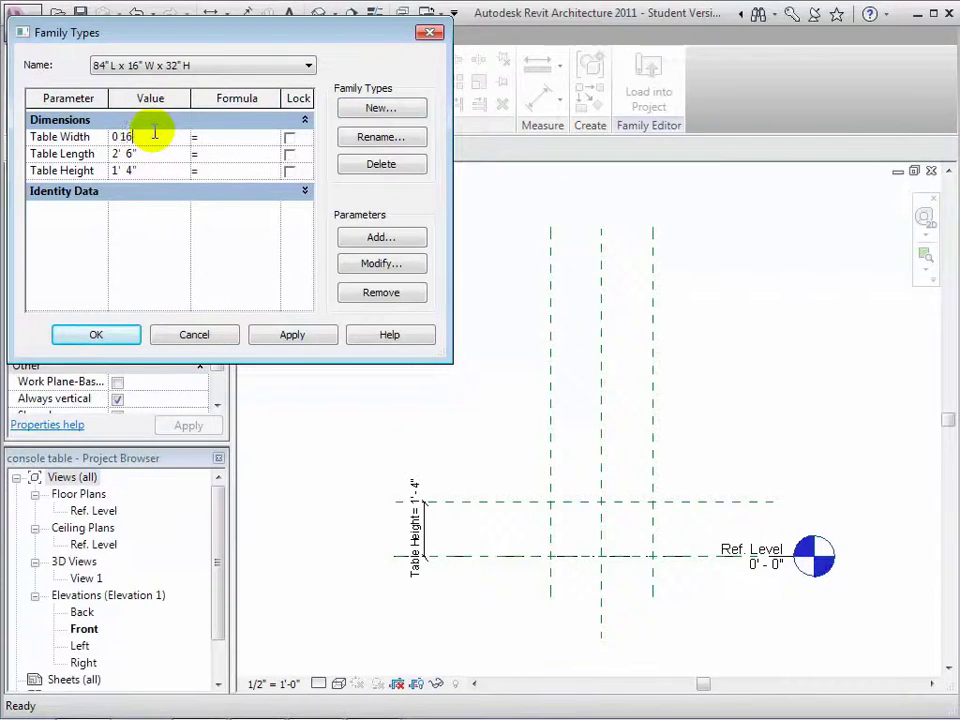
{"action": "key", "text": "Tab"}
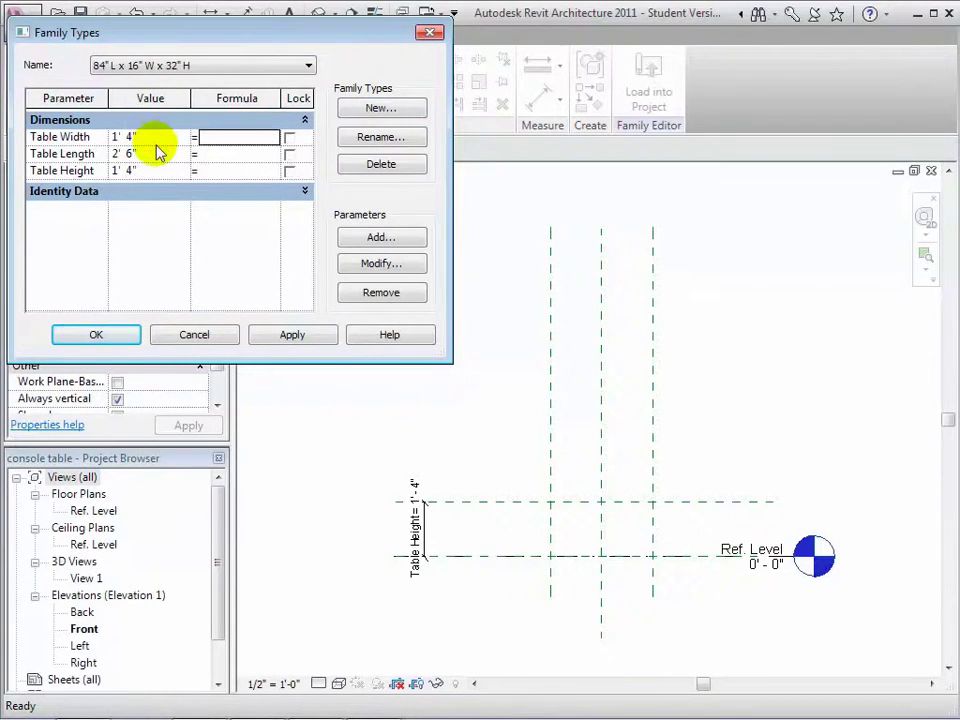
{"action": "double_click", "coordinate": [156, 155]}
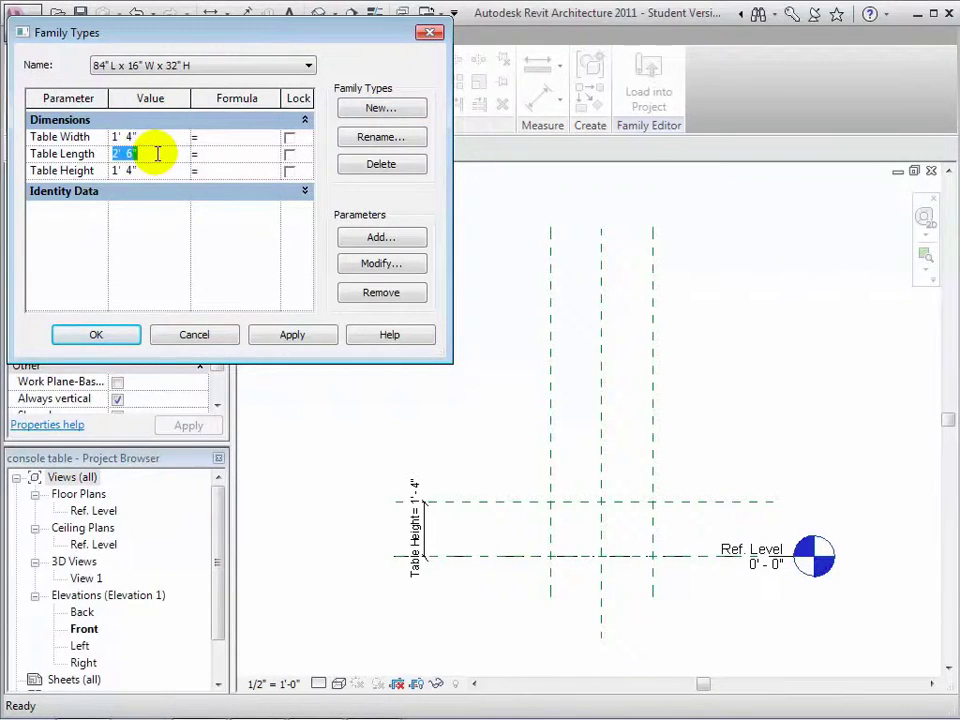
{"action": "type", "text": "0 84"}
{"action": "key", "text": "Tab"}
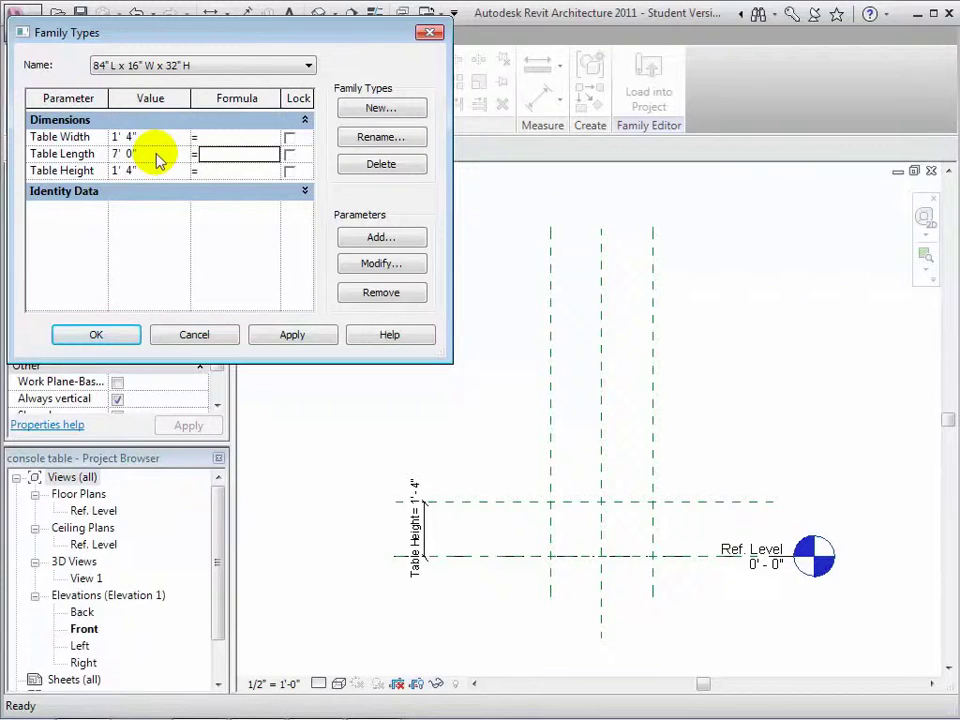
{"action": "double_click", "coordinate": [157, 171]}
{"action": "type", "text": "0 32"}
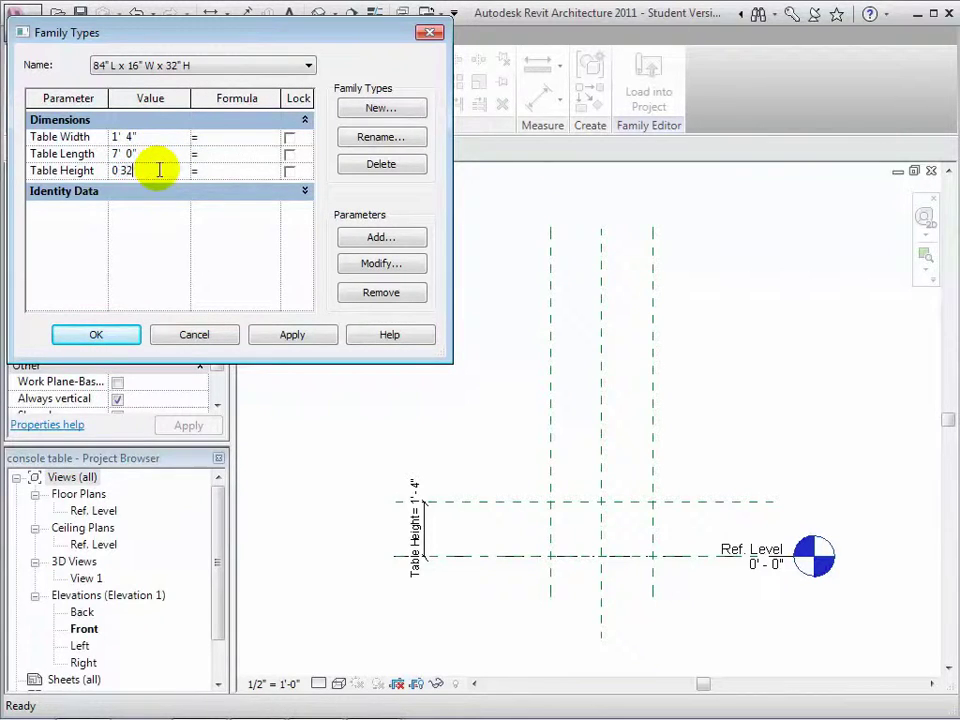
{"action": "key", "text": "Tab"}
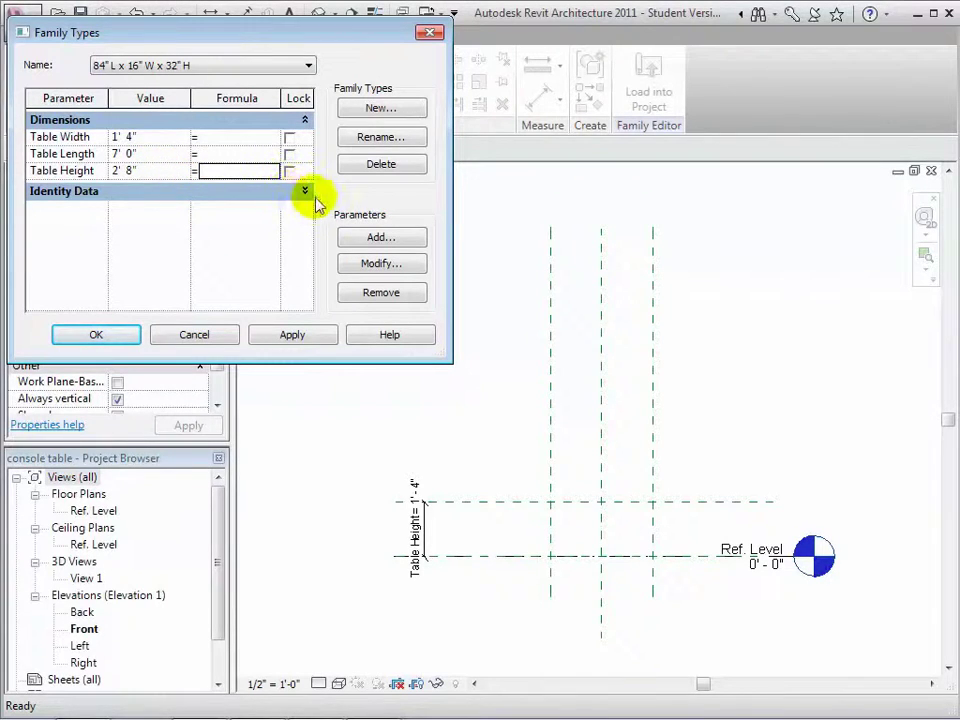
{"action": "left_click", "coordinate": [295, 336]}
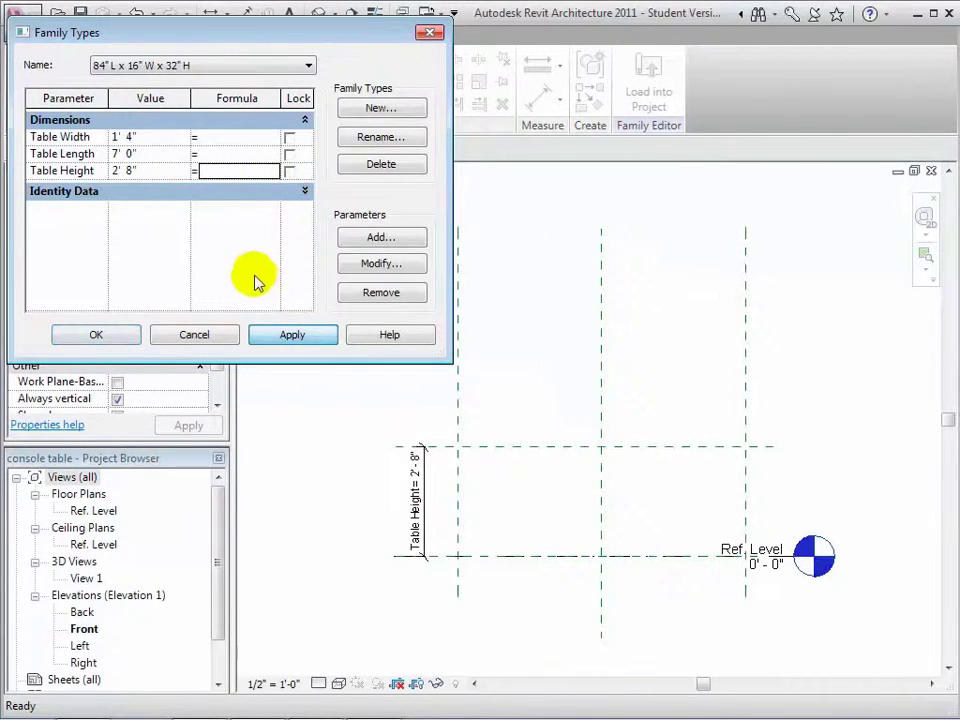
- Toggle between the 30" and 84" types to verify them, then accept
{"action": "left_click", "coordinate": [307, 66]}
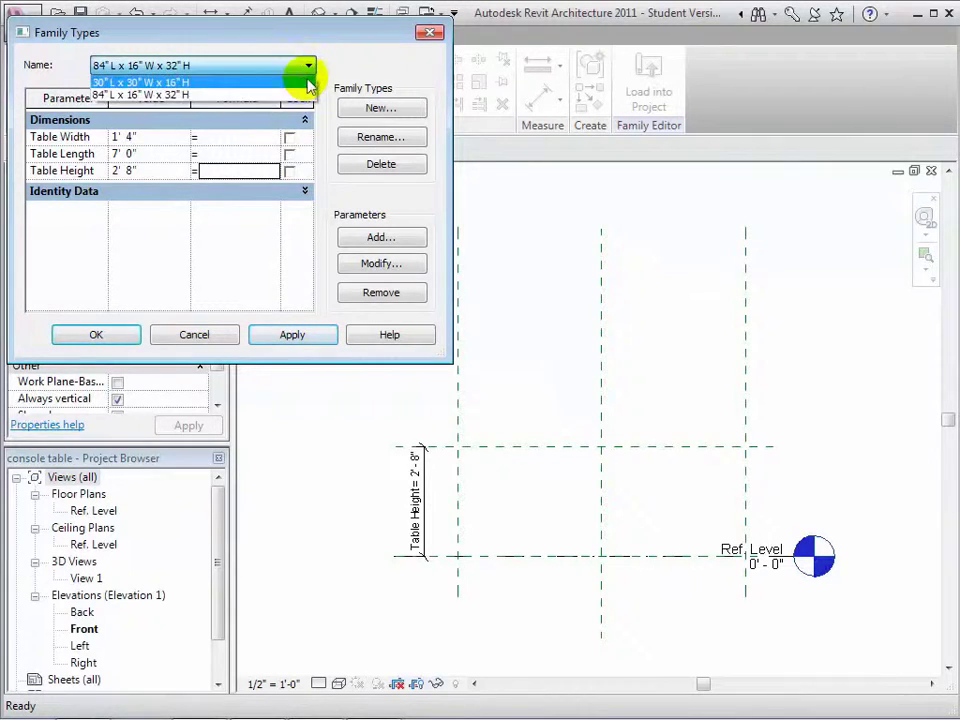
{"action": "left_click", "coordinate": [306, 82]}
{"action": "left_click", "coordinate": [307, 66]}
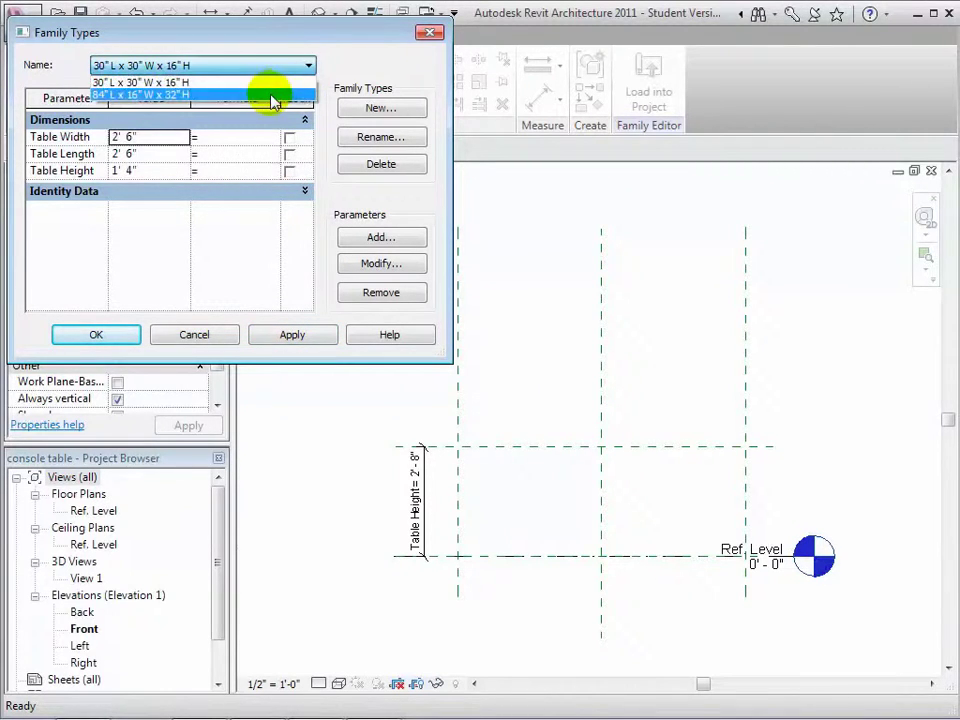
{"action": "left_click", "coordinate": [270, 93]}
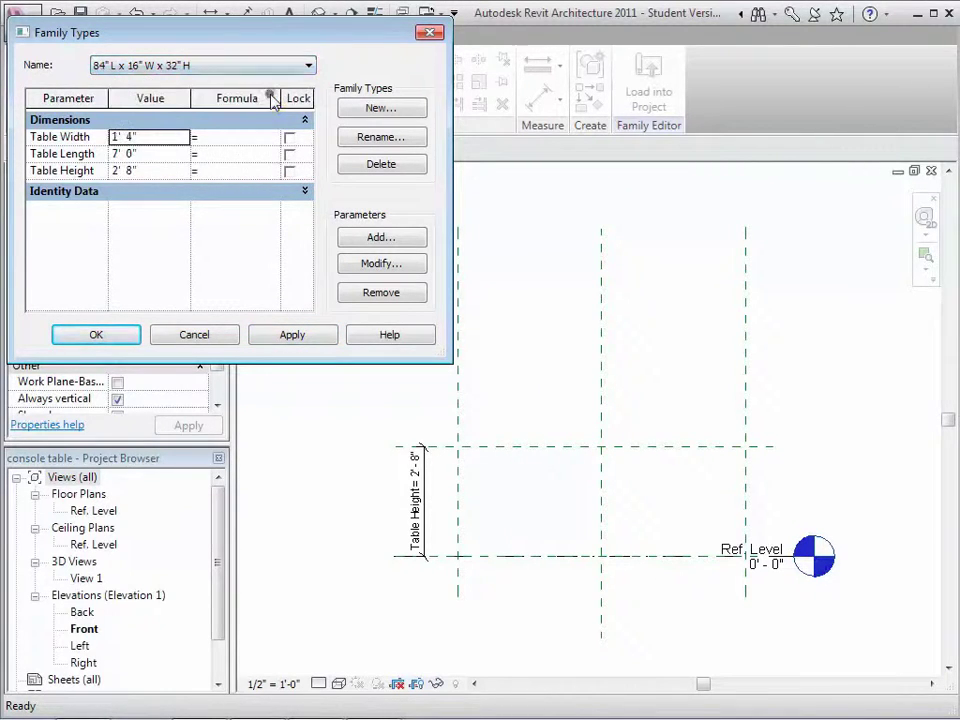
{"action": "left_click", "coordinate": [128, 340]}
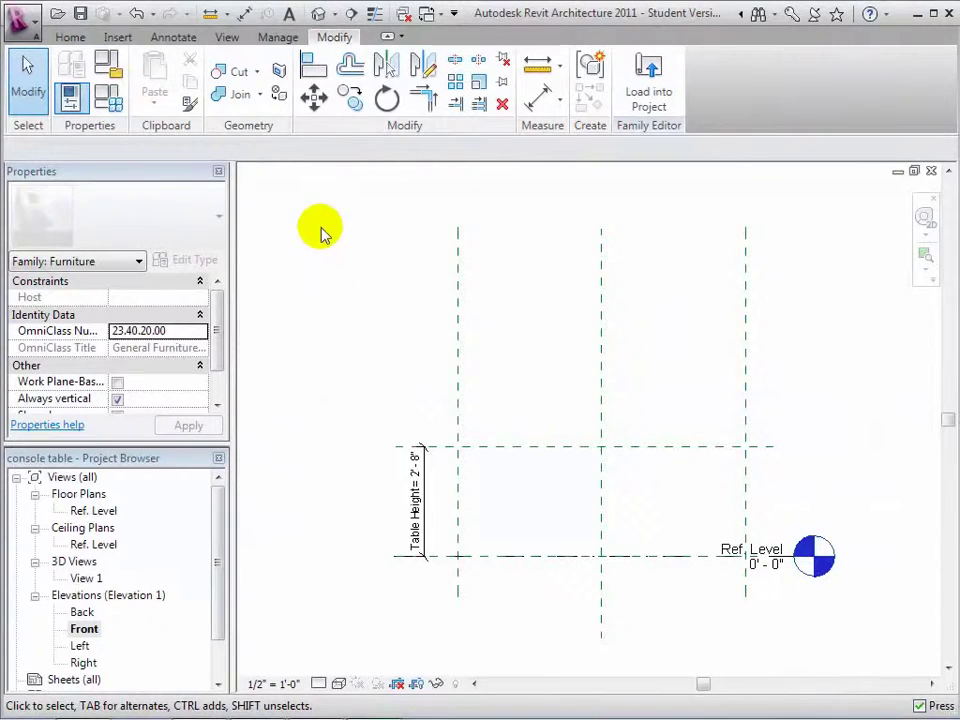
- Switch the ribbon to the Home tab for solid-form tools
{"action": "left_click", "coordinate": [76, 37]}
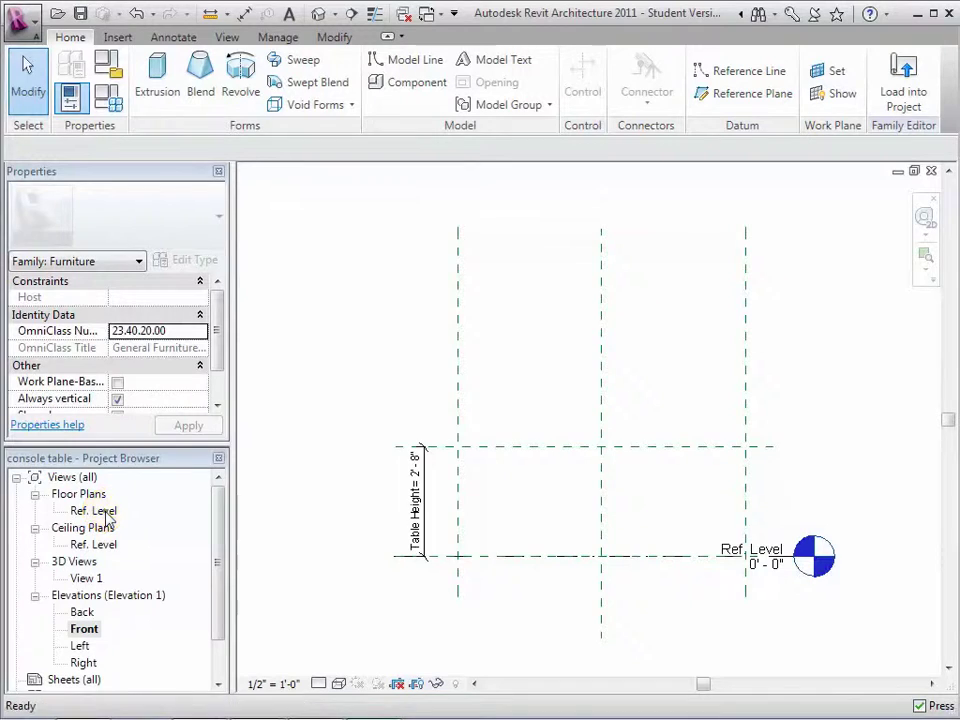
- On the Ref. Level plan, sketch a roughly 4' 8" by 3' 0" extrusion rectangle
{"action": "double_click", "coordinate": [104, 511]}
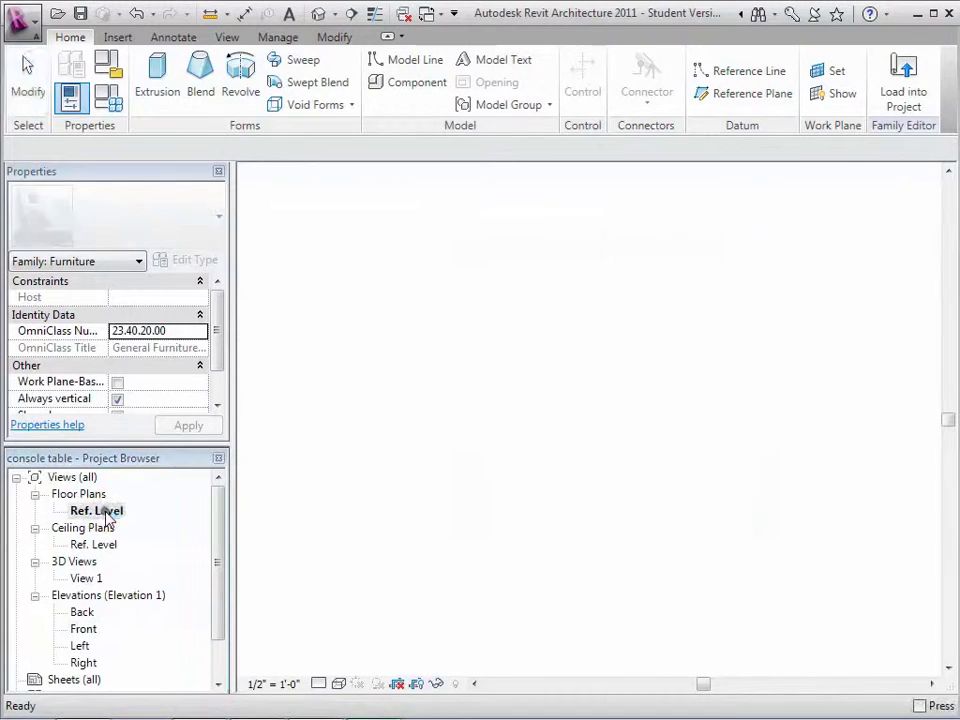
{"action": "left_click", "coordinate": [163, 95]}
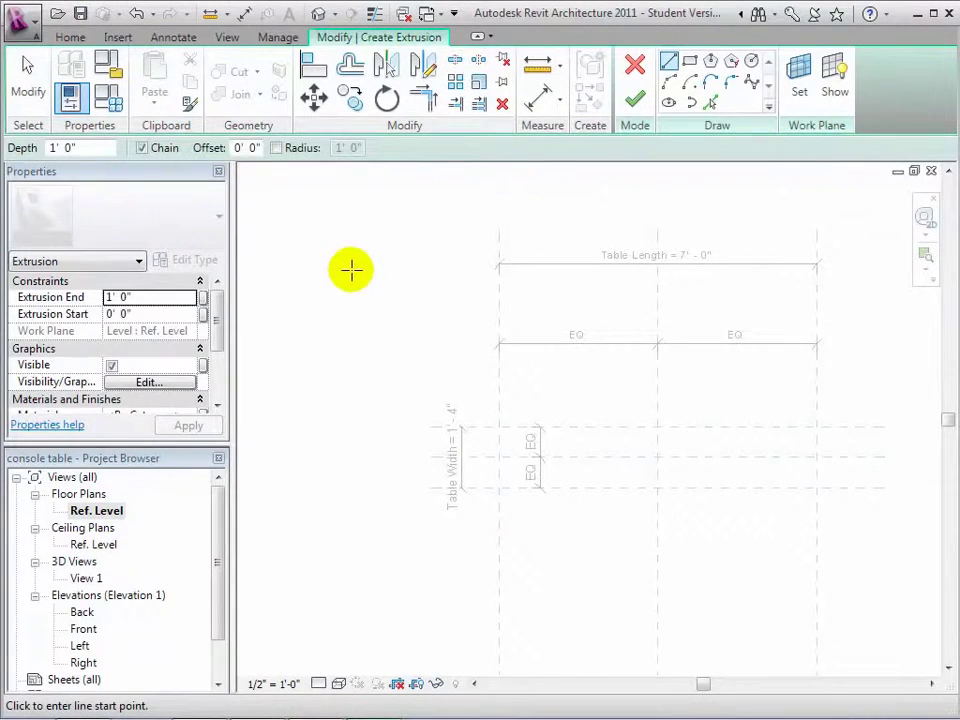
{"action": "left_click", "coordinate": [689, 62]}
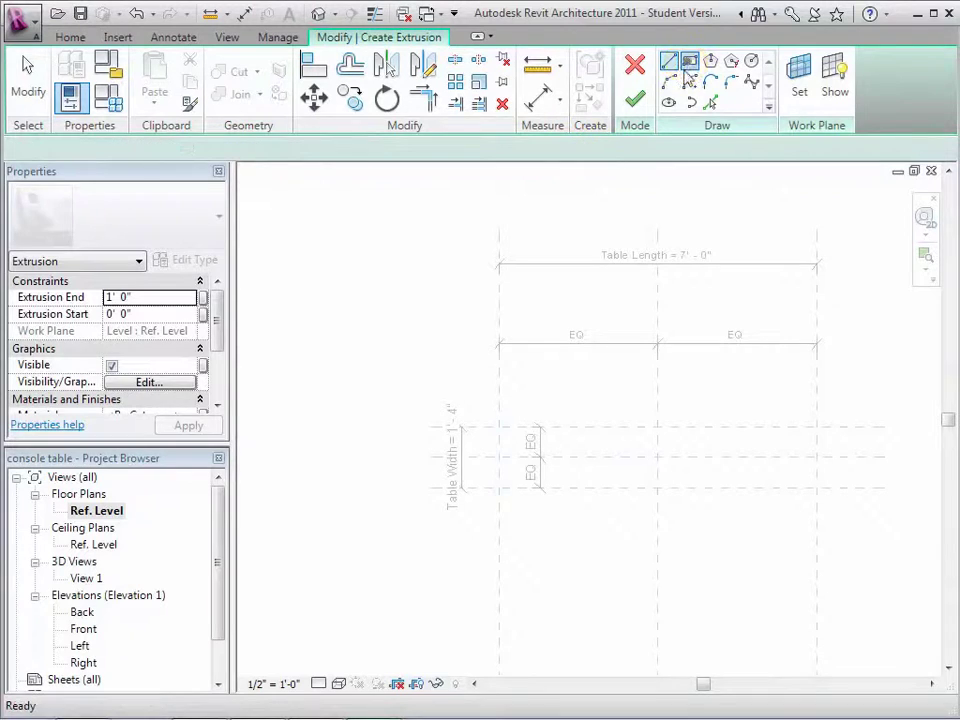
{"action": "left_click", "coordinate": [568, 405]}
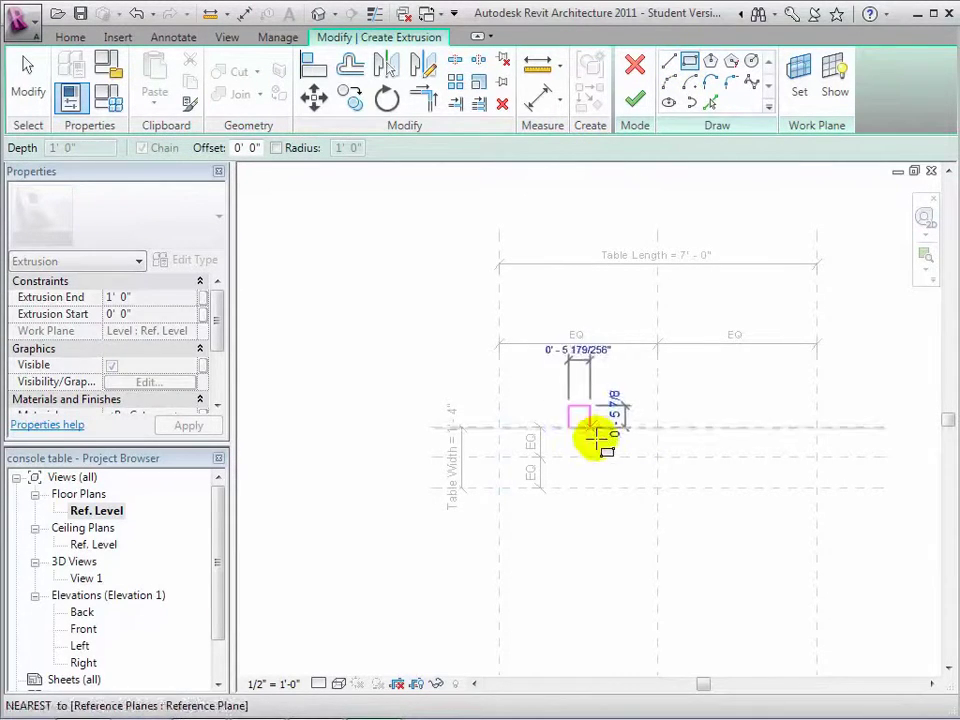
{"action": "left_click", "coordinate": [779, 541]}
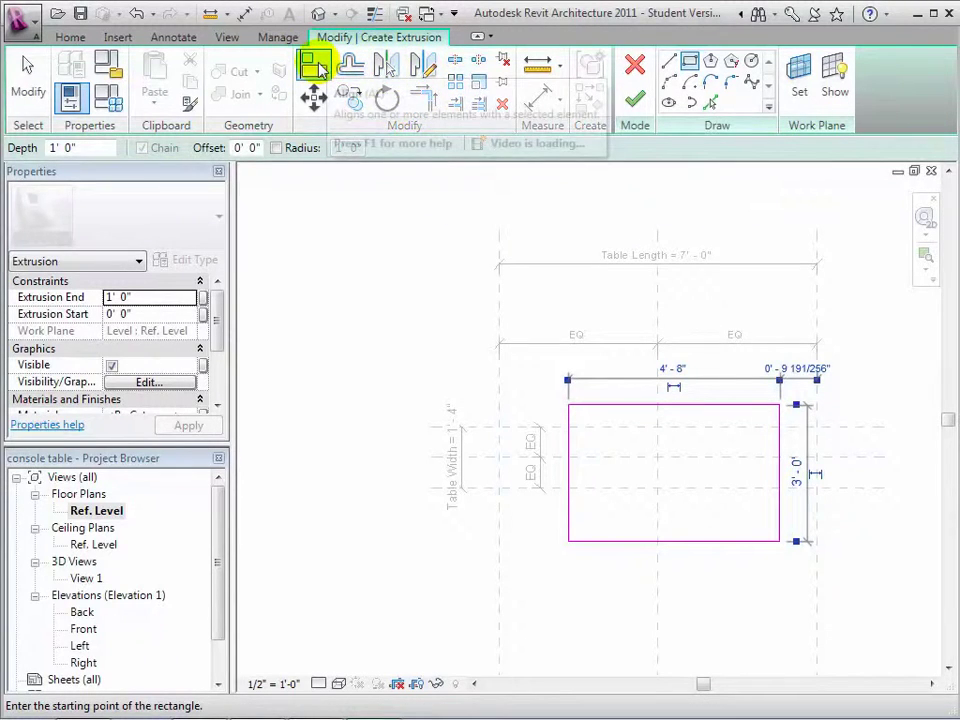
- Align and lock the sketch's top and right edges to their reference planes
{"action": "left_click", "coordinate": [313, 66]}
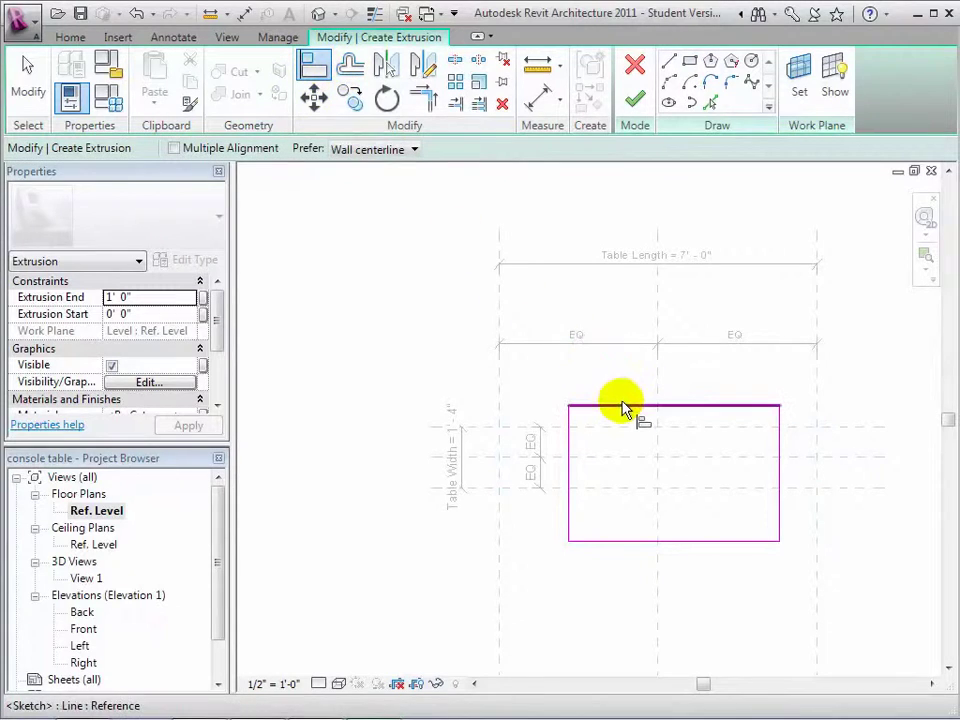
{"action": "left_click", "coordinate": [619, 430]}
{"action": "left_click", "coordinate": [621, 406]}
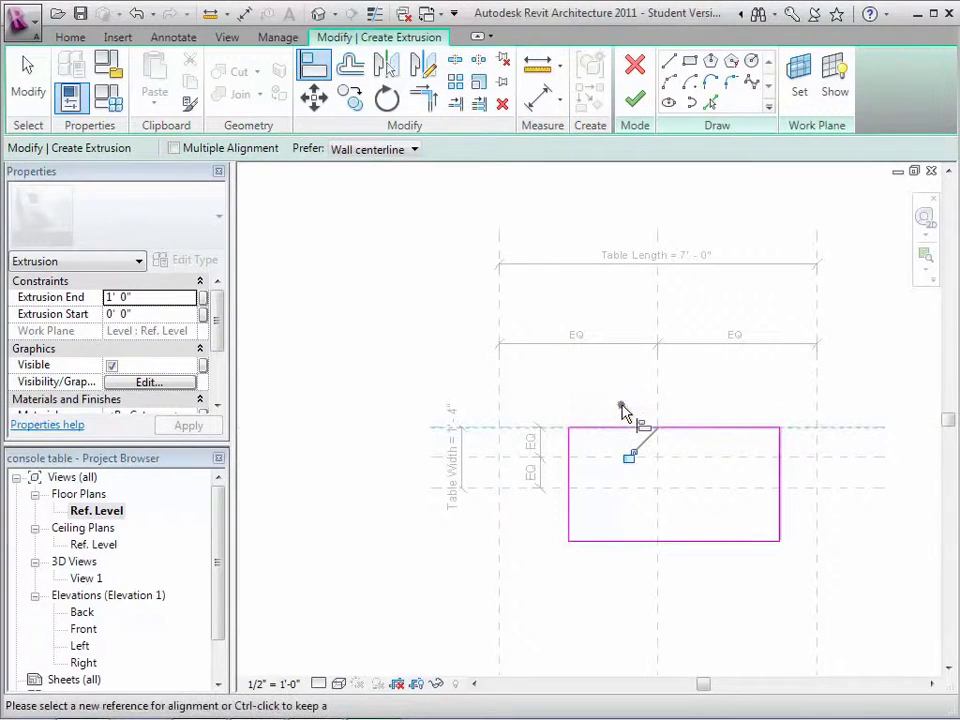
{"action": "left_click", "coordinate": [632, 458]}
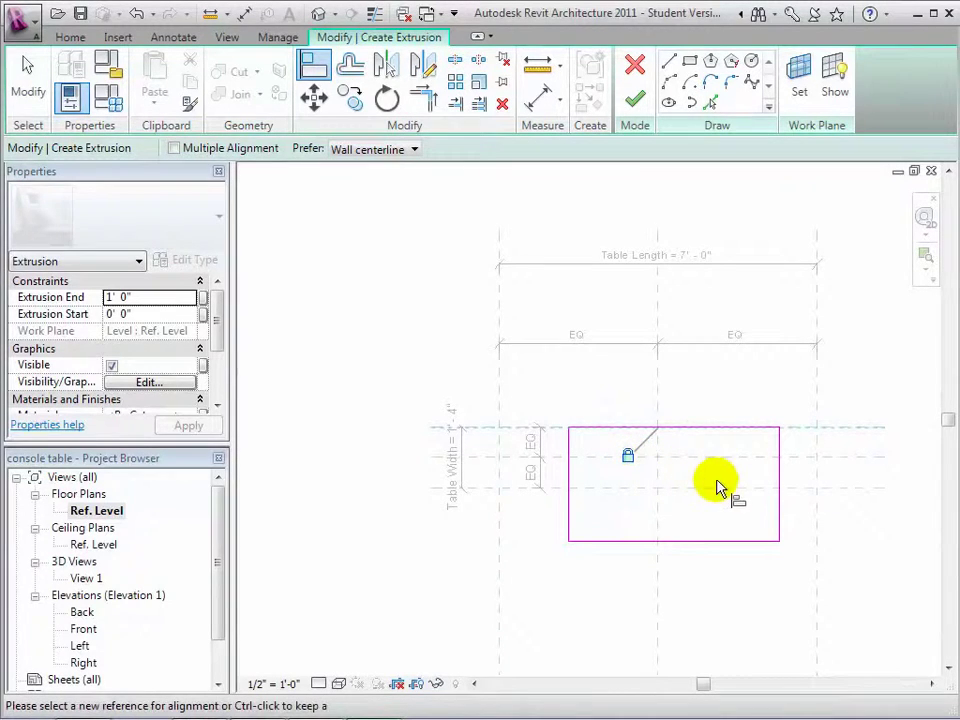
{"action": "left_click", "coordinate": [815, 478]}
{"action": "left_click", "coordinate": [779, 476]}
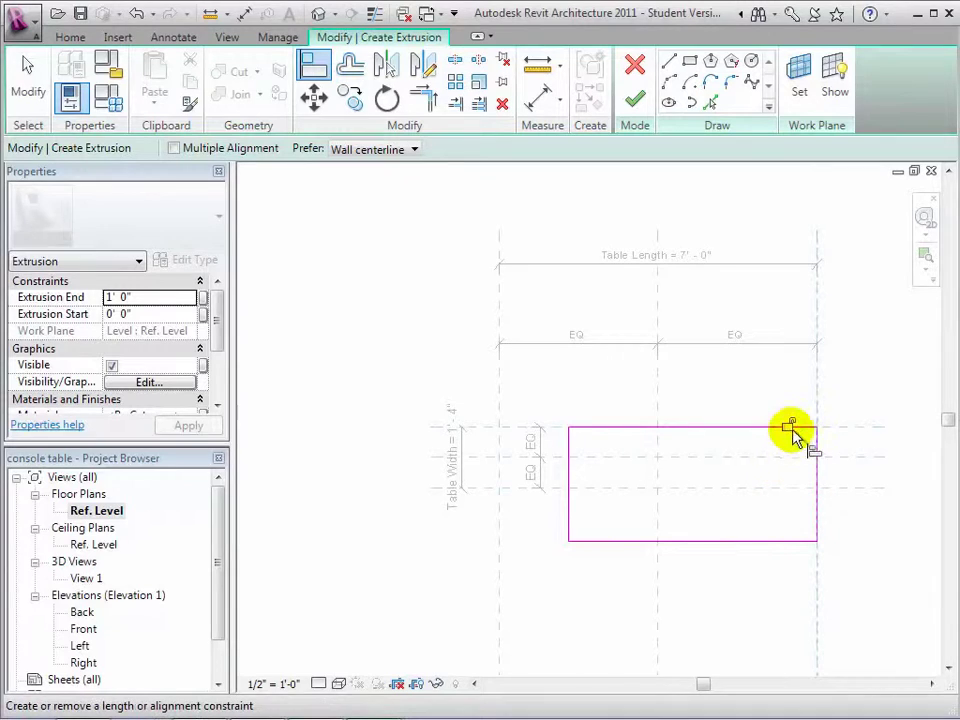
{"action": "left_click", "coordinate": [791, 426]}
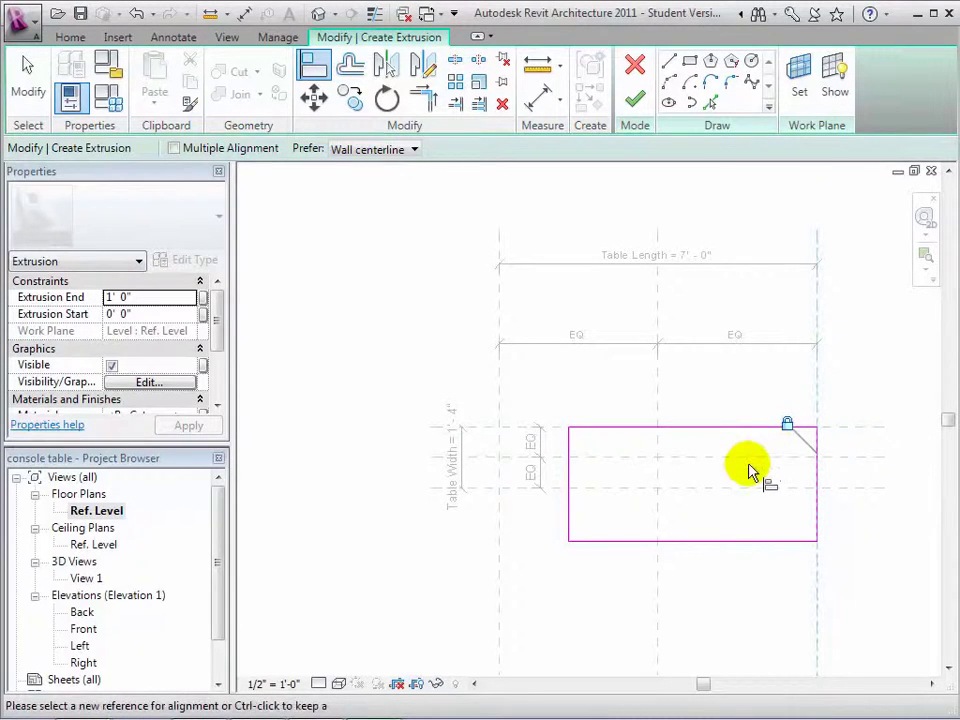
- Align and lock the sketch's bottom and left edges to the outer reference planes
{"action": "left_click", "coordinate": [703, 490]}
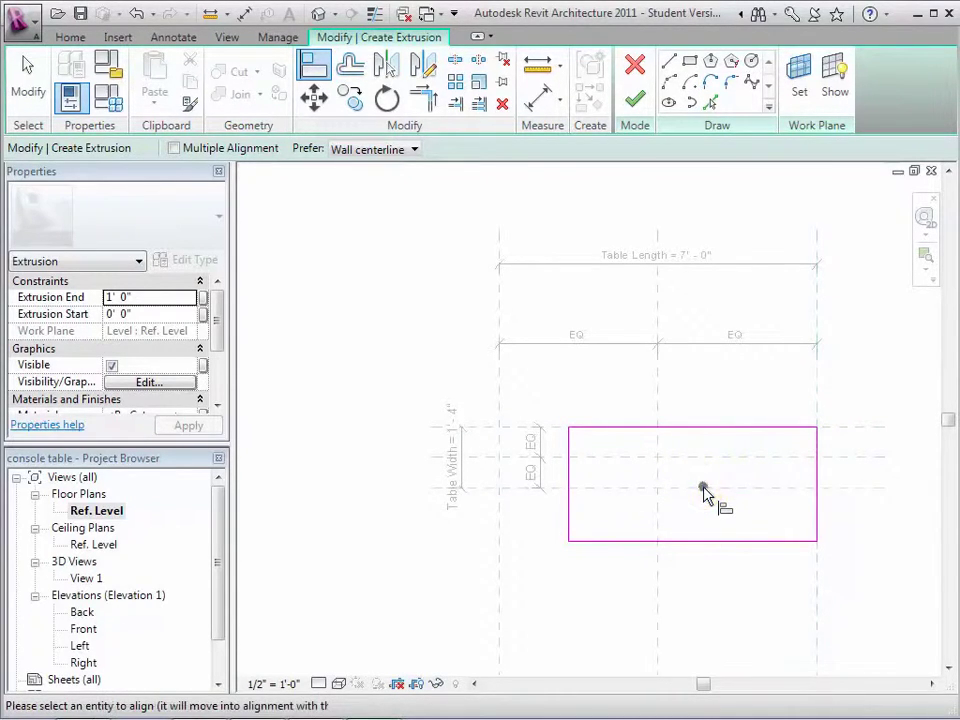
{"action": "left_click", "coordinate": [703, 541]}
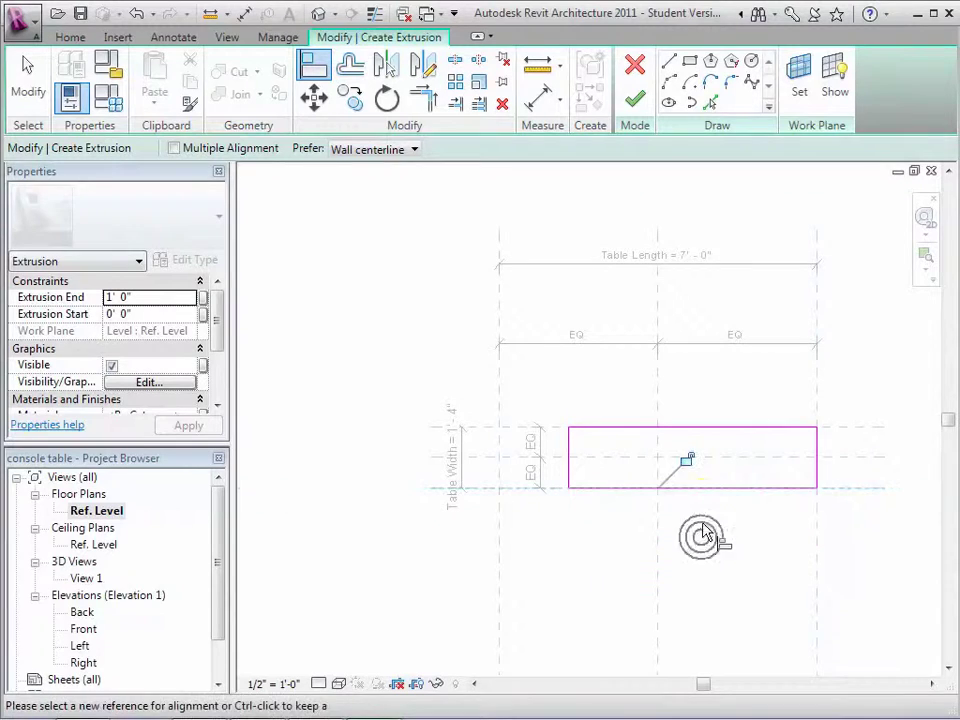
{"action": "left_click", "coordinate": [688, 459]}
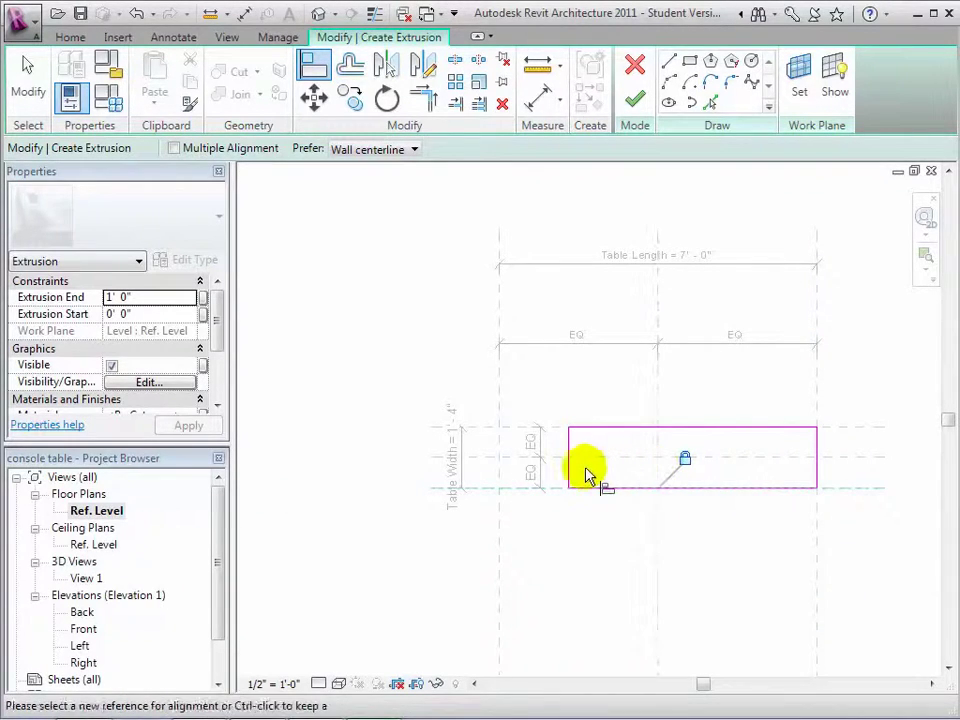
{"action": "left_click", "coordinate": [499, 467]}
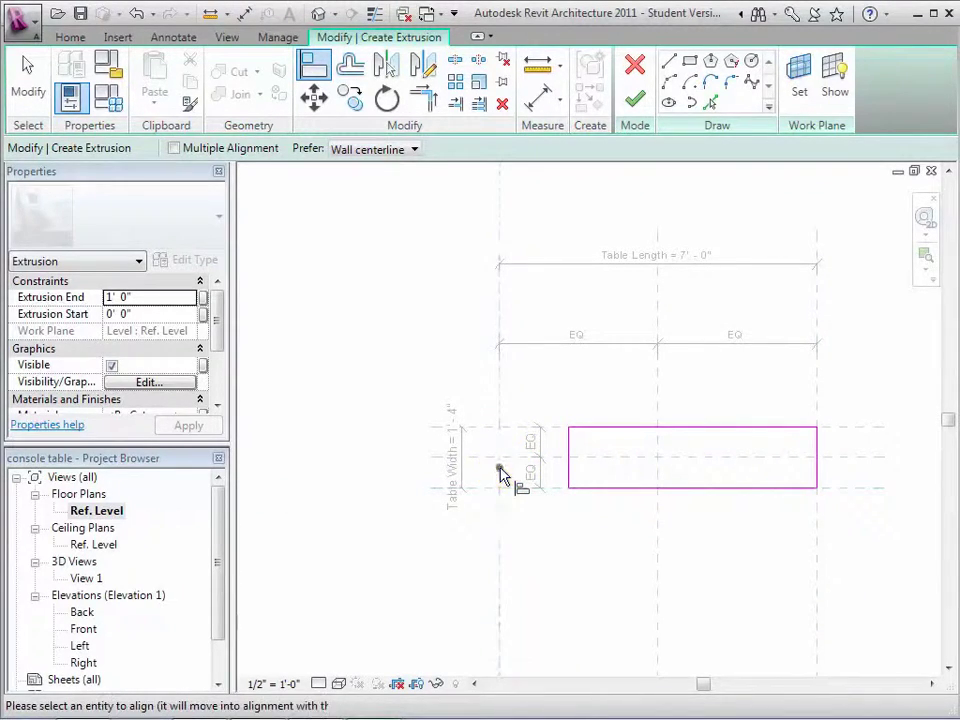
{"action": "left_click", "coordinate": [570, 472]}
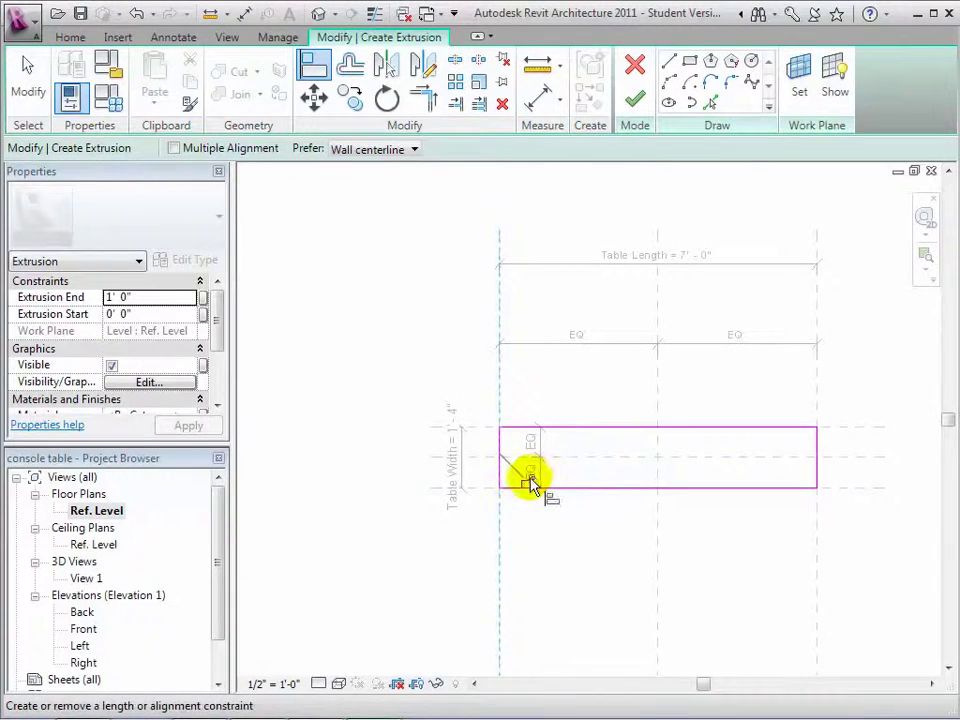
{"action": "left_click", "coordinate": [527, 482]}
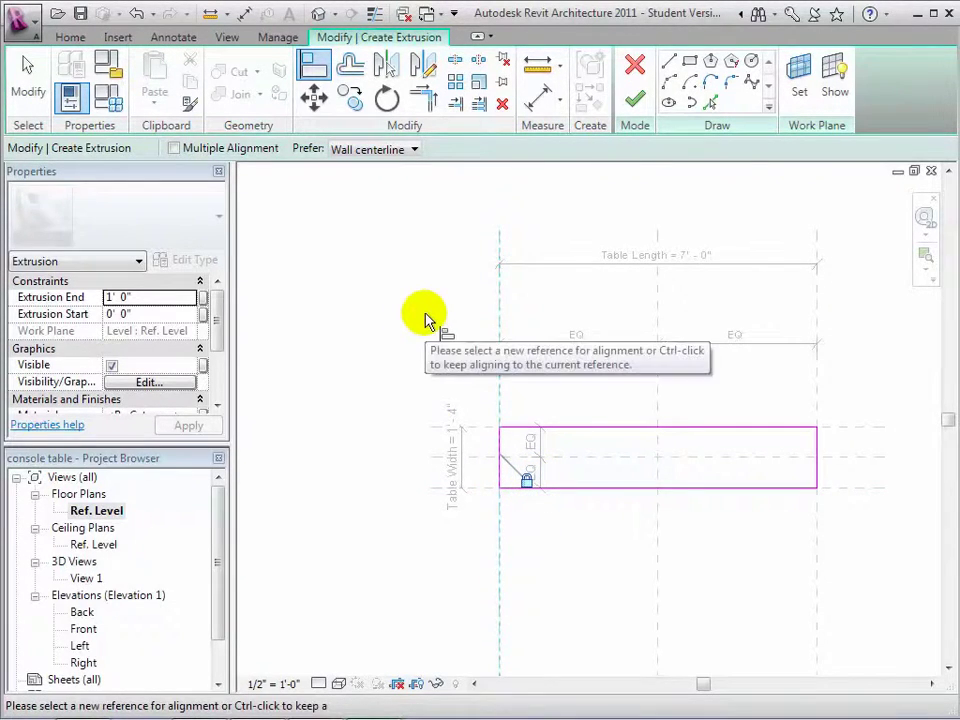
- Finish the tabletop extrusion and select it in the Front elevation
{"action": "left_click", "coordinate": [637, 113]}
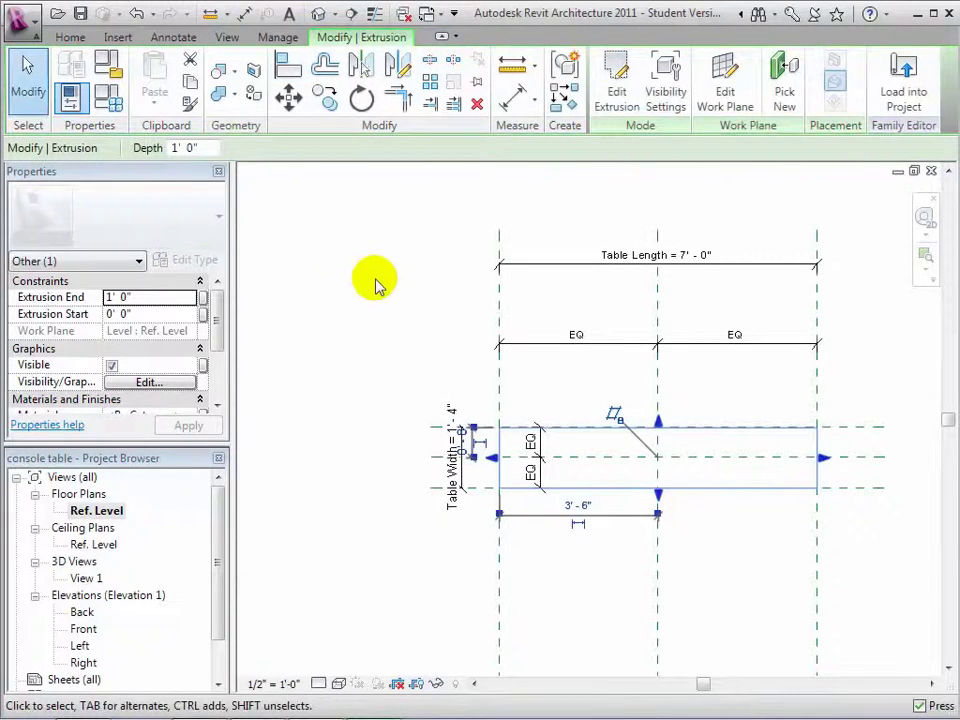
{"action": "double_click", "coordinate": [78, 631]}
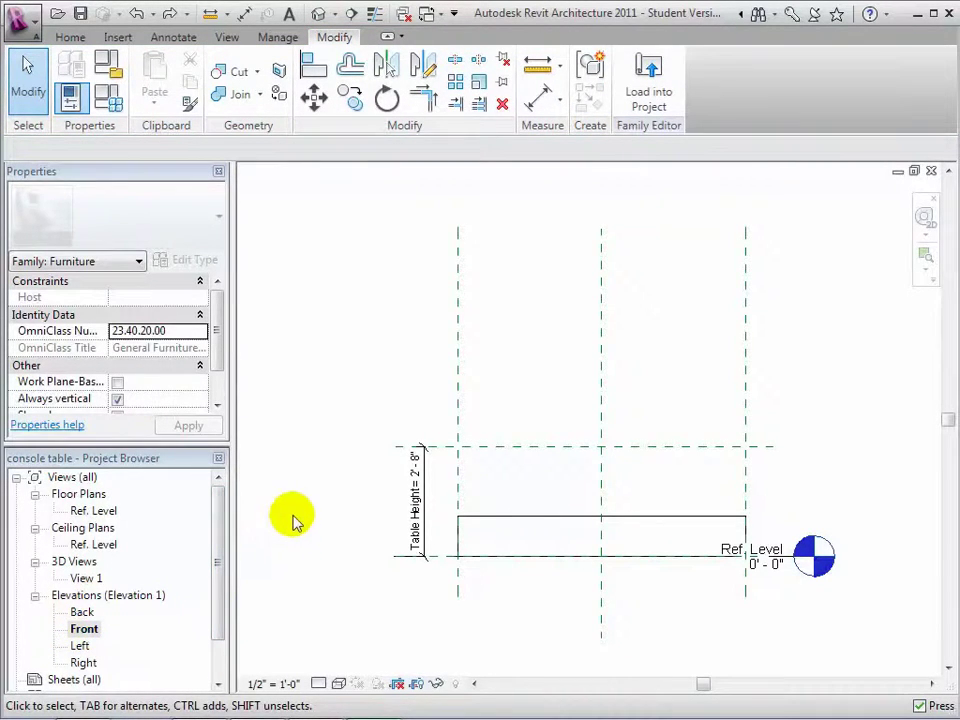
{"action": "left_click", "coordinate": [498, 520]}
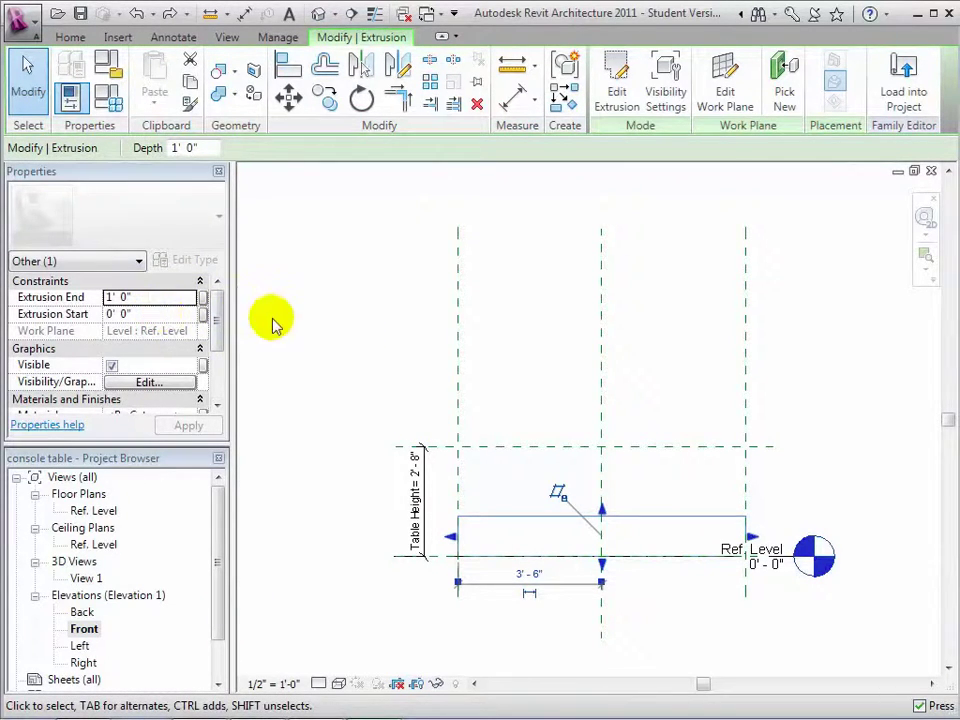
- Align the extrusion's top face up to the Table Height reference plane
{"action": "left_click", "coordinate": [288, 72]}
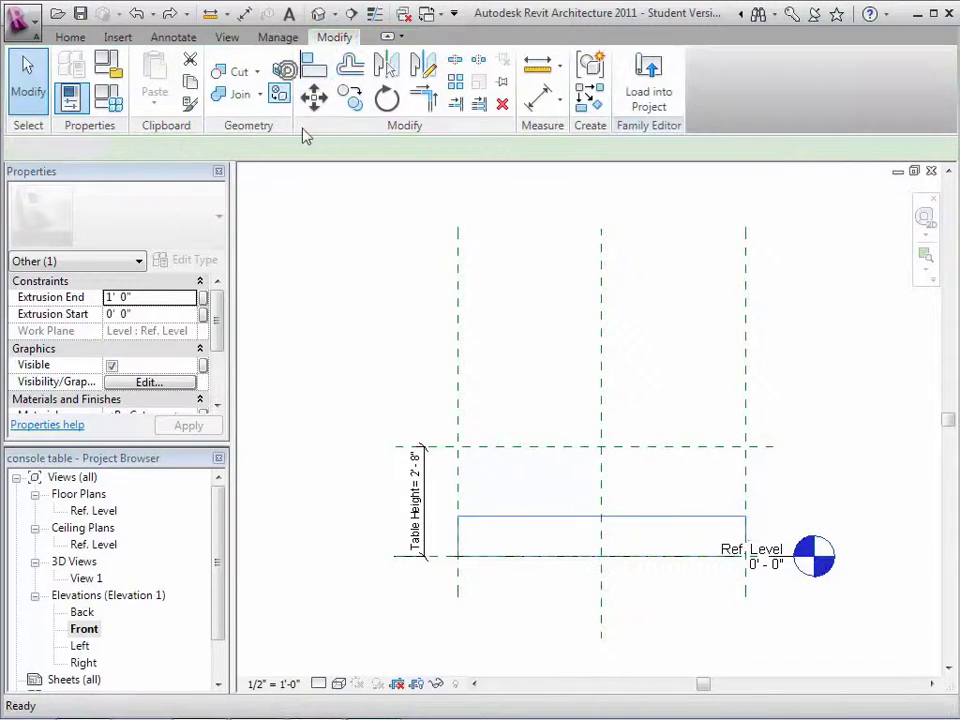
{"action": "left_click", "coordinate": [518, 447]}
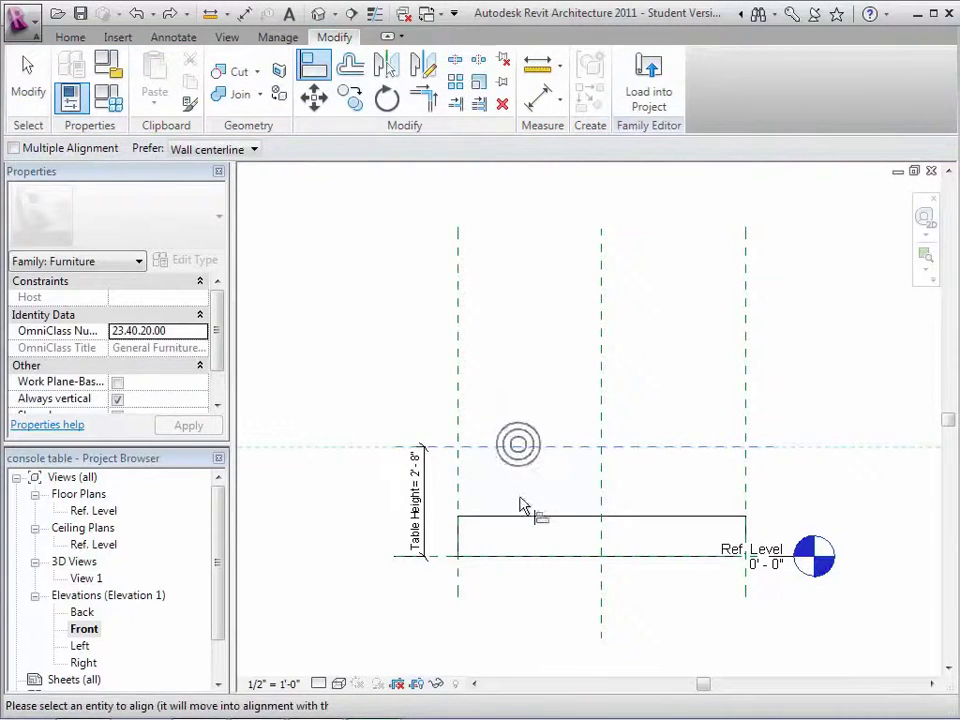
{"action": "left_click", "coordinate": [521, 516]}
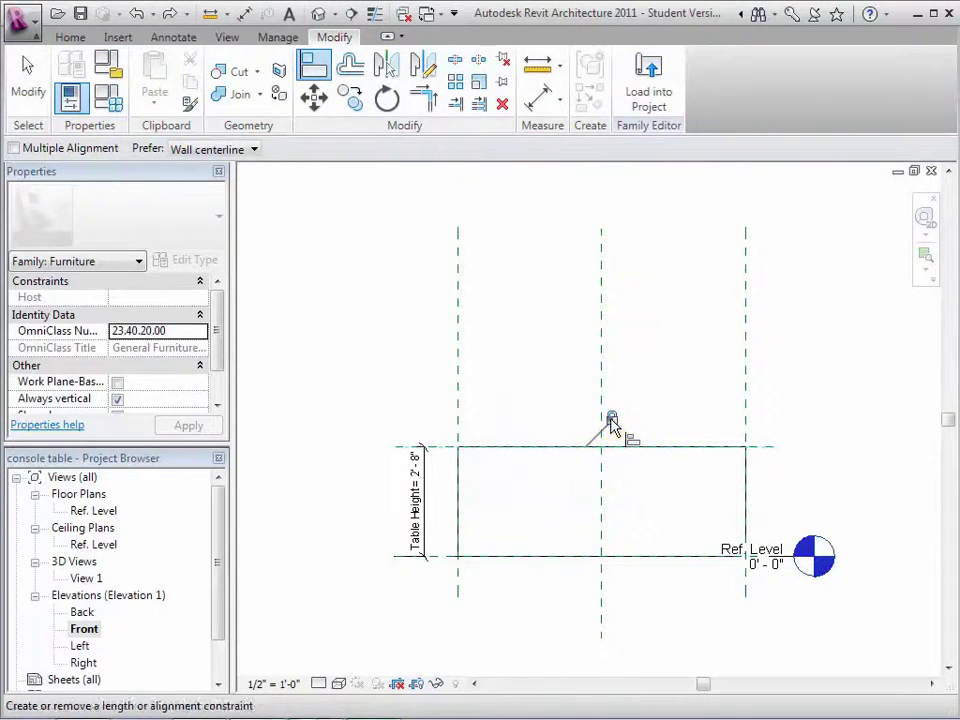
{"action": "left_click", "coordinate": [28, 70]}
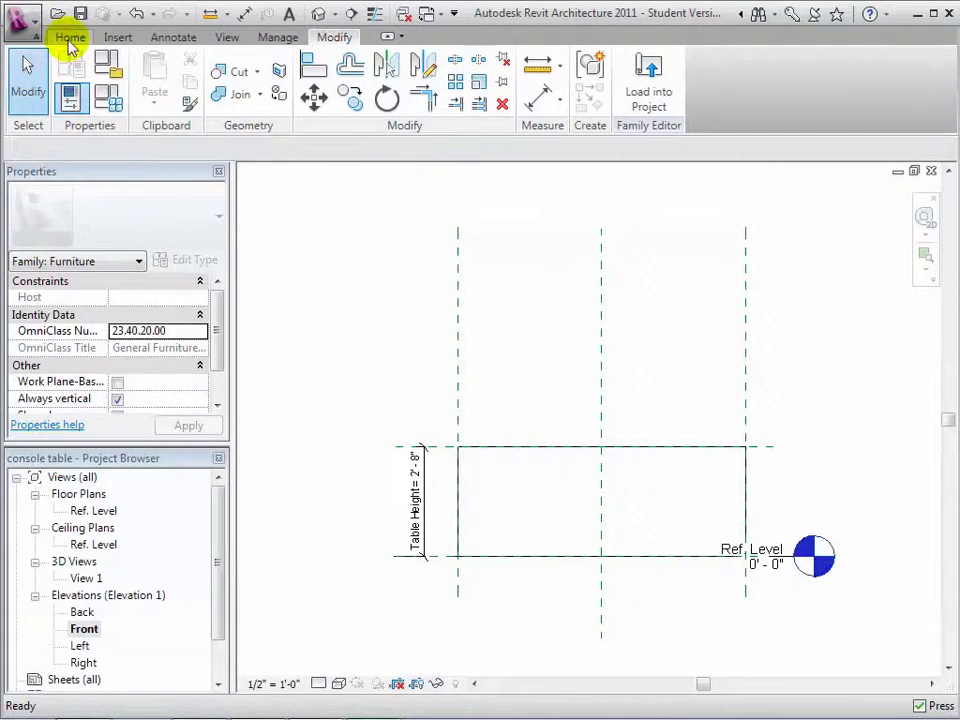
- Draw a horizontal reference plane just below the table height across the table
{"action": "left_click", "coordinate": [69, 42]}
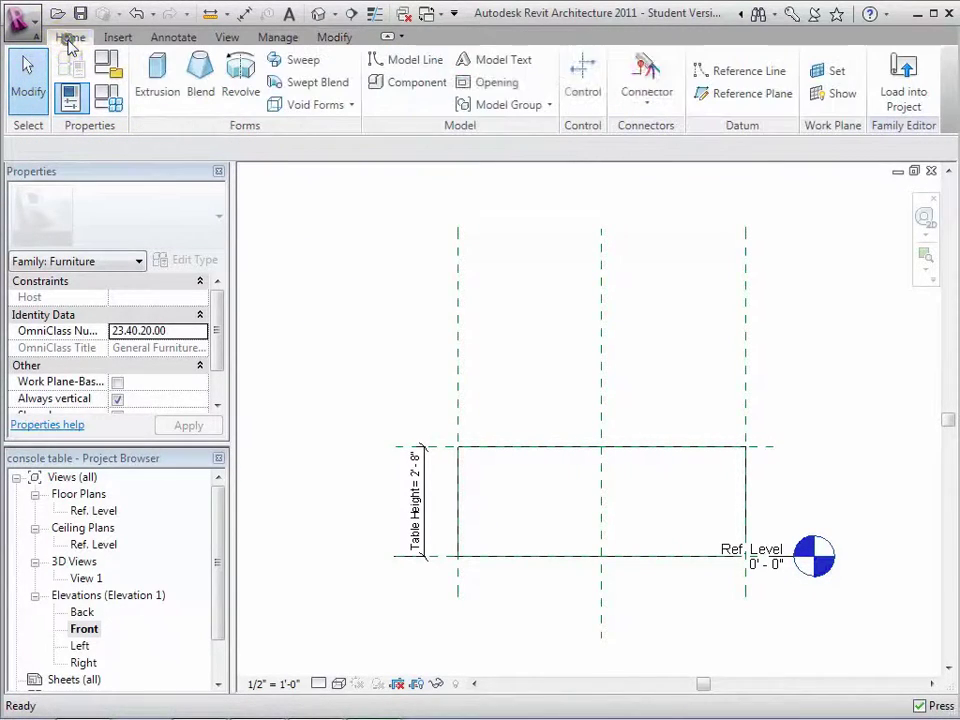
{"action": "left_click", "coordinate": [738, 97]}
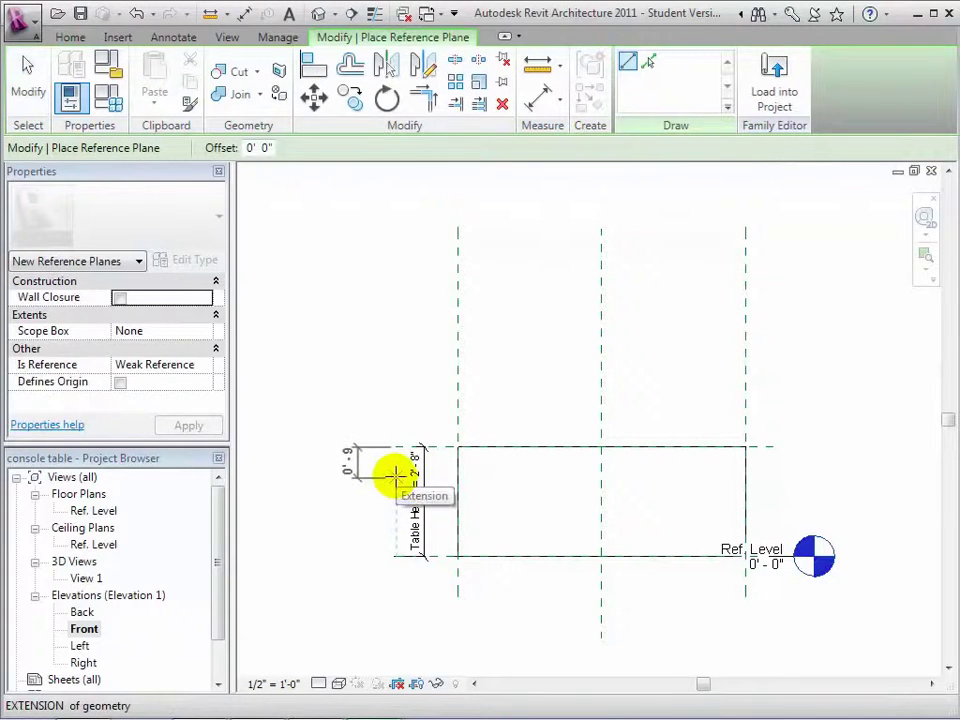
{"action": "left_click", "coordinate": [395, 475]}
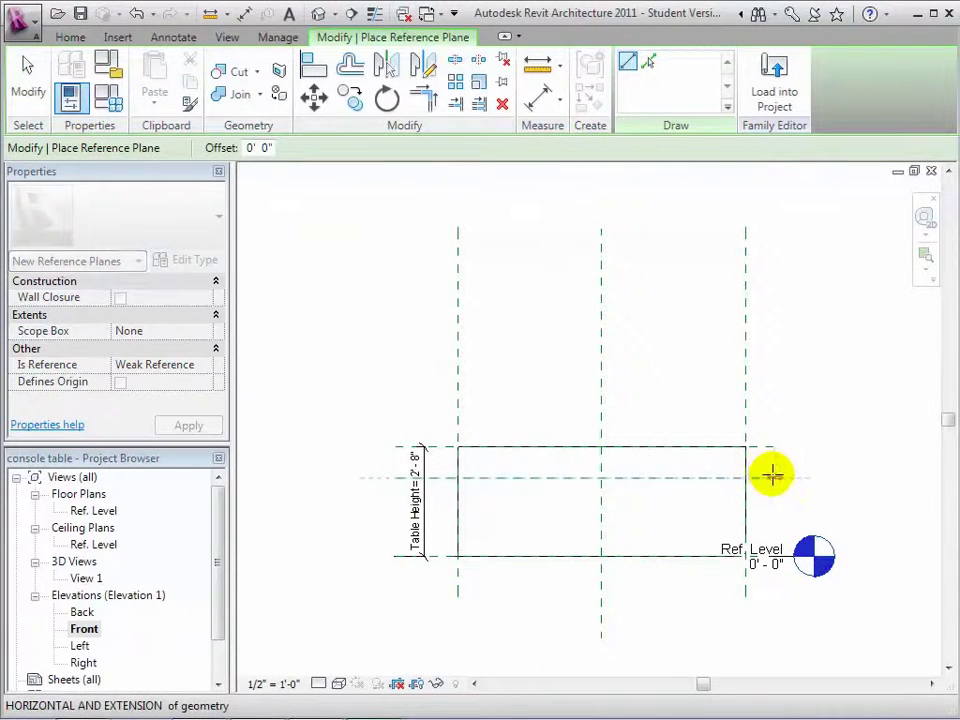
{"action": "left_click", "coordinate": [773, 476]}
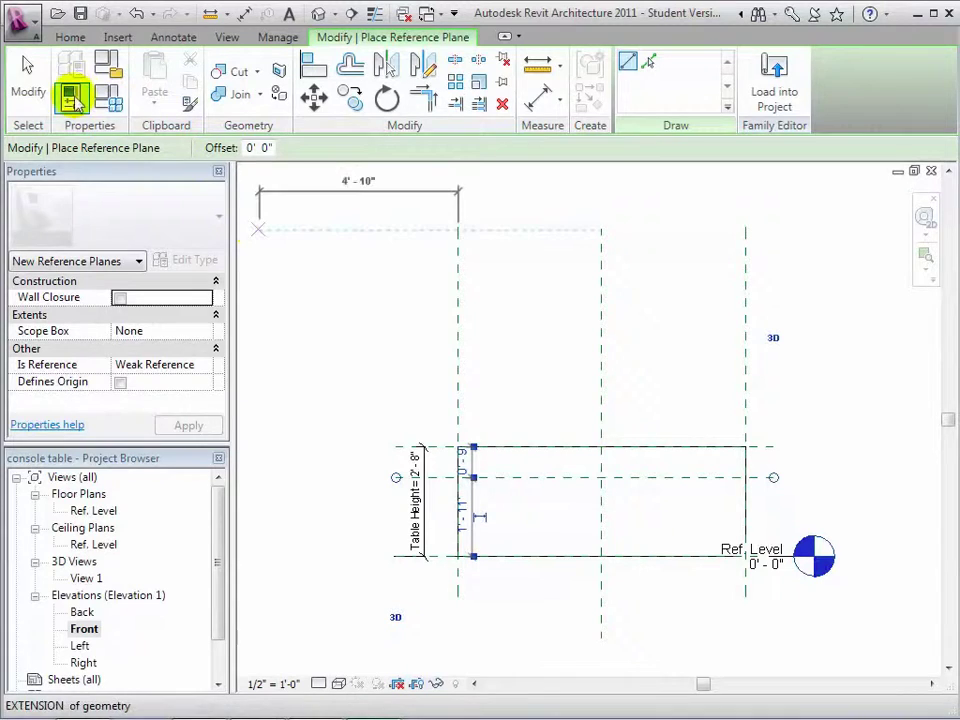
{"action": "left_click", "coordinate": [26, 90]}
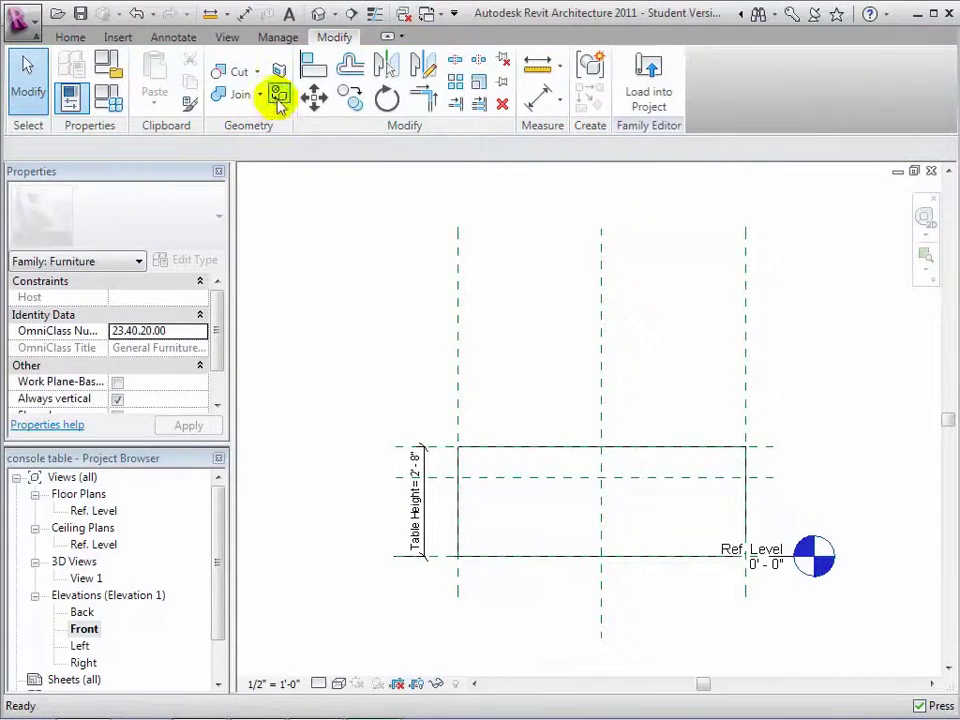
- Align and lock the extrusion's bottom edge to the new plane, forming a thin slab
{"action": "left_click", "coordinate": [311, 70]}
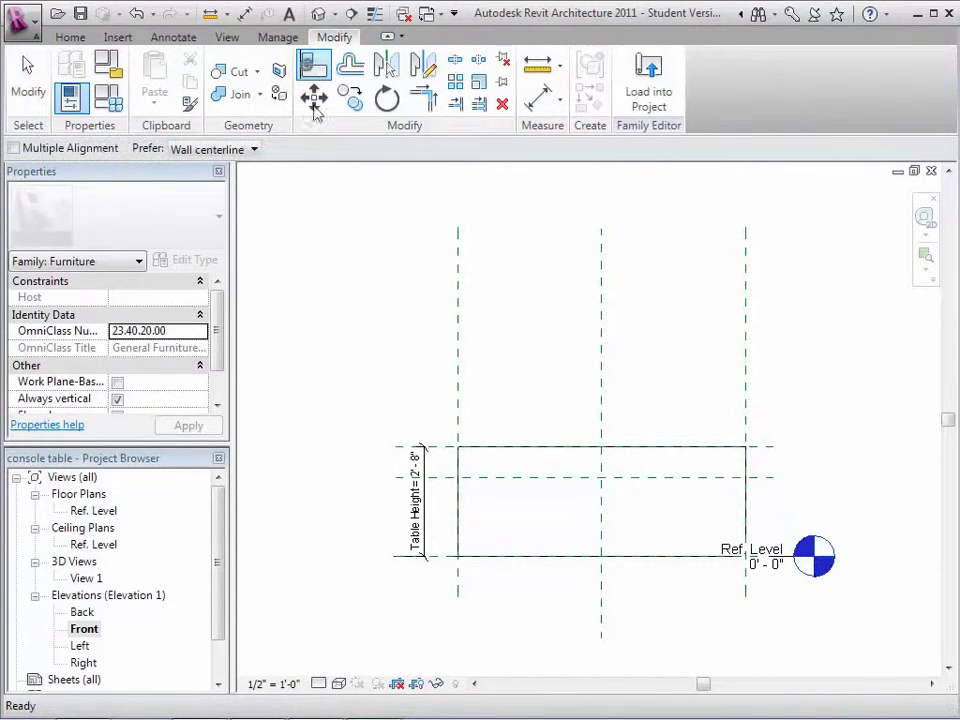
{"action": "left_click", "coordinate": [530, 478]}
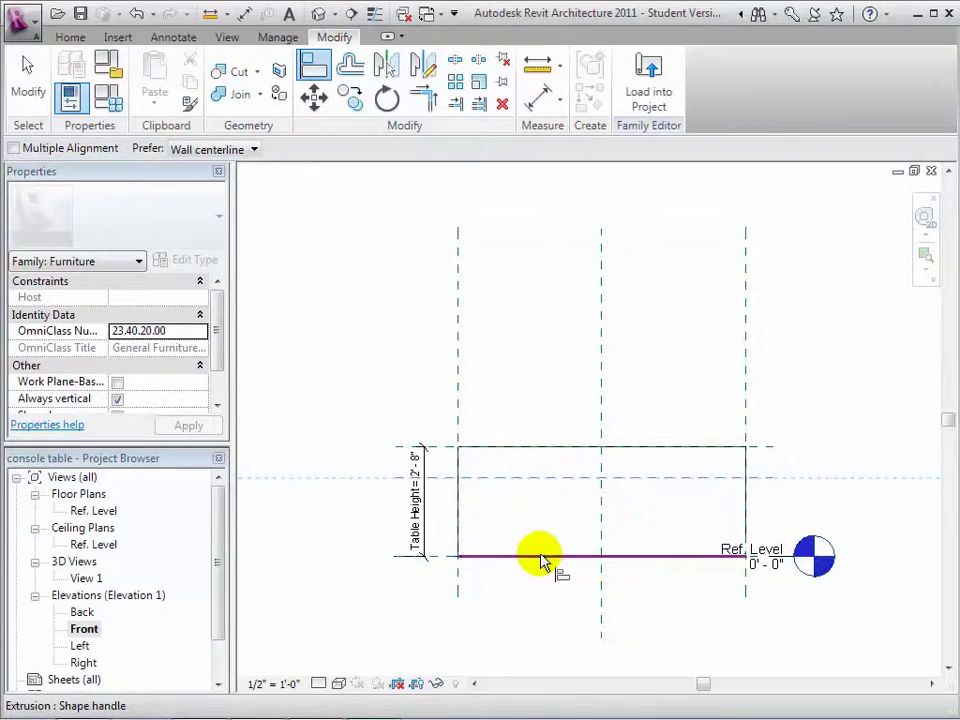
{"action": "left_click", "coordinate": [540, 556]}
{"action": "left_click", "coordinate": [537, 520]}
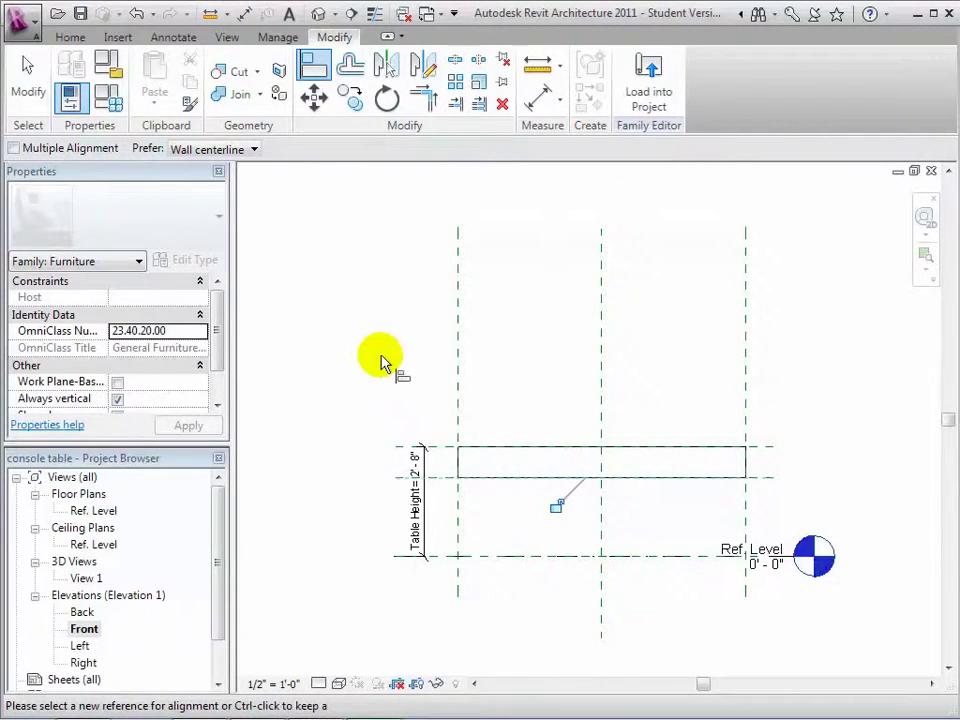
{"action": "left_click", "coordinate": [556, 506]}
- Add an aligned dimension between the Table Height plane and the tabletop's lower reference plane
{"action": "left_click", "coordinate": [173, 37]}
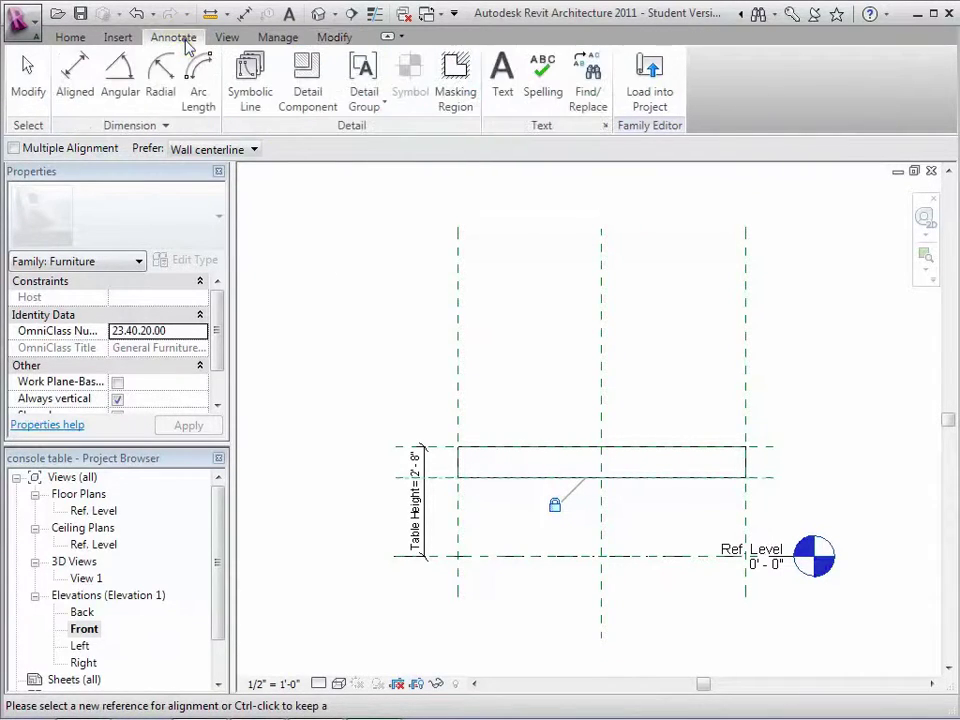
{"action": "left_click", "coordinate": [67, 72]}
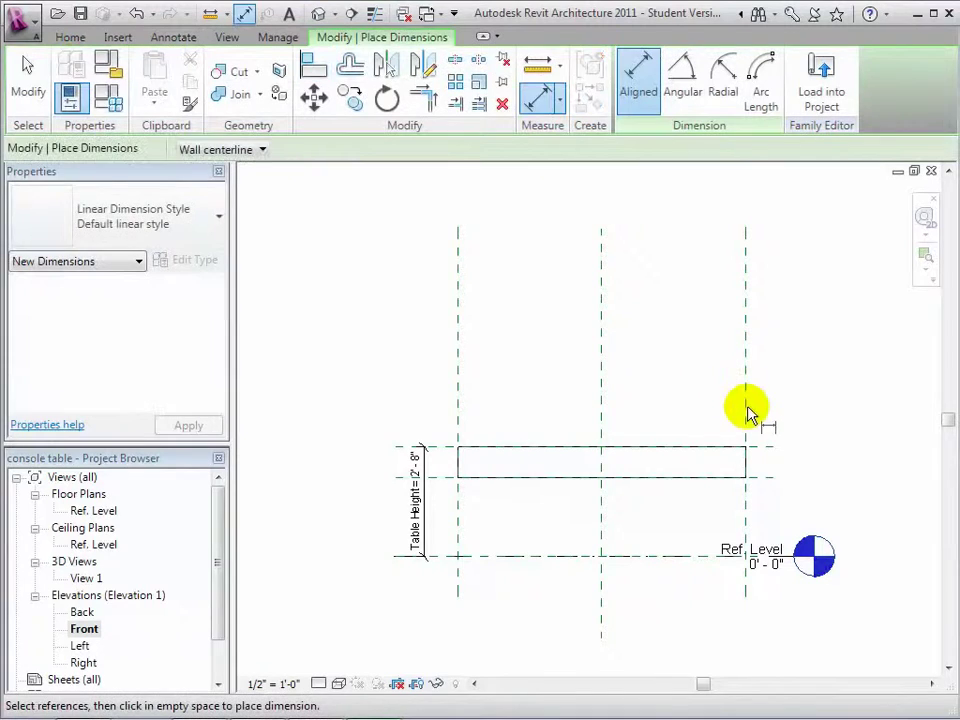
{"action": "left_click", "coordinate": [767, 448]}
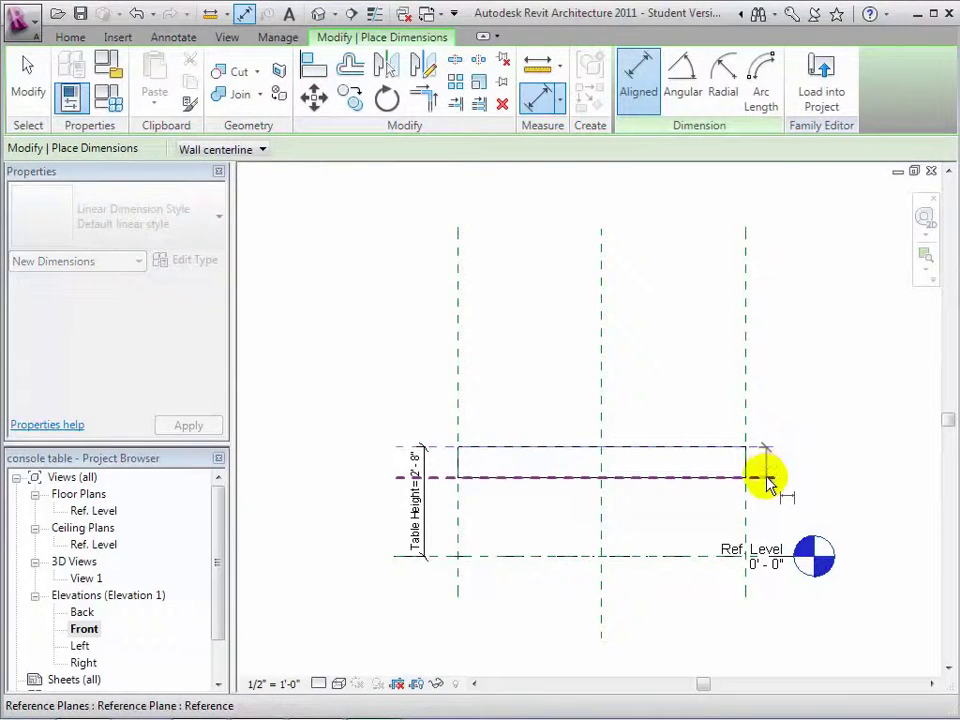
{"action": "left_click", "coordinate": [769, 479]}
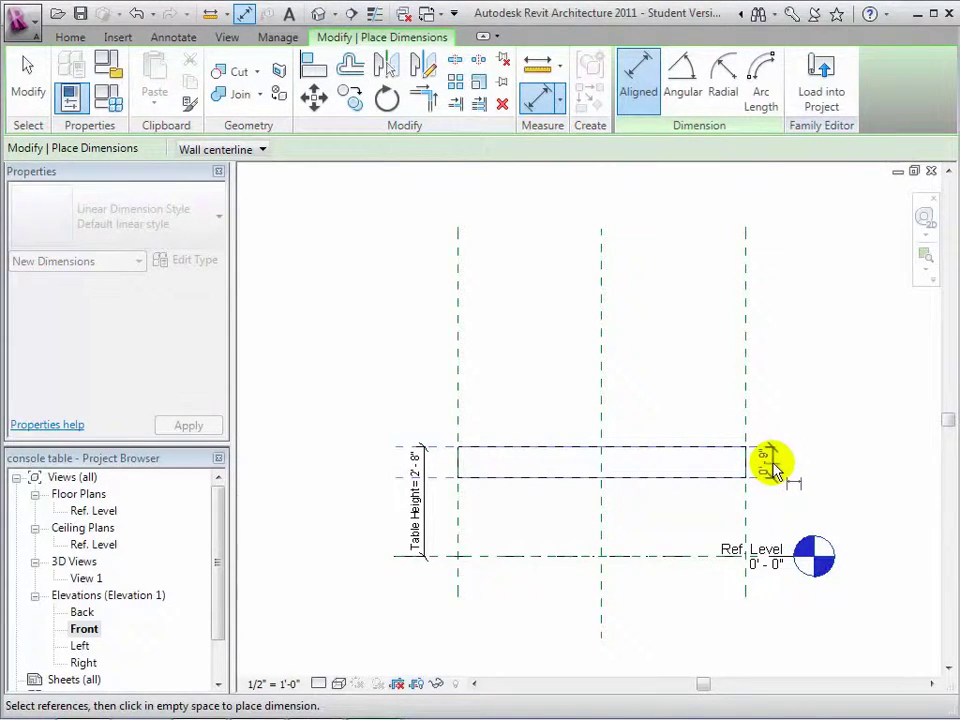
{"action": "left_click", "coordinate": [774, 466]}
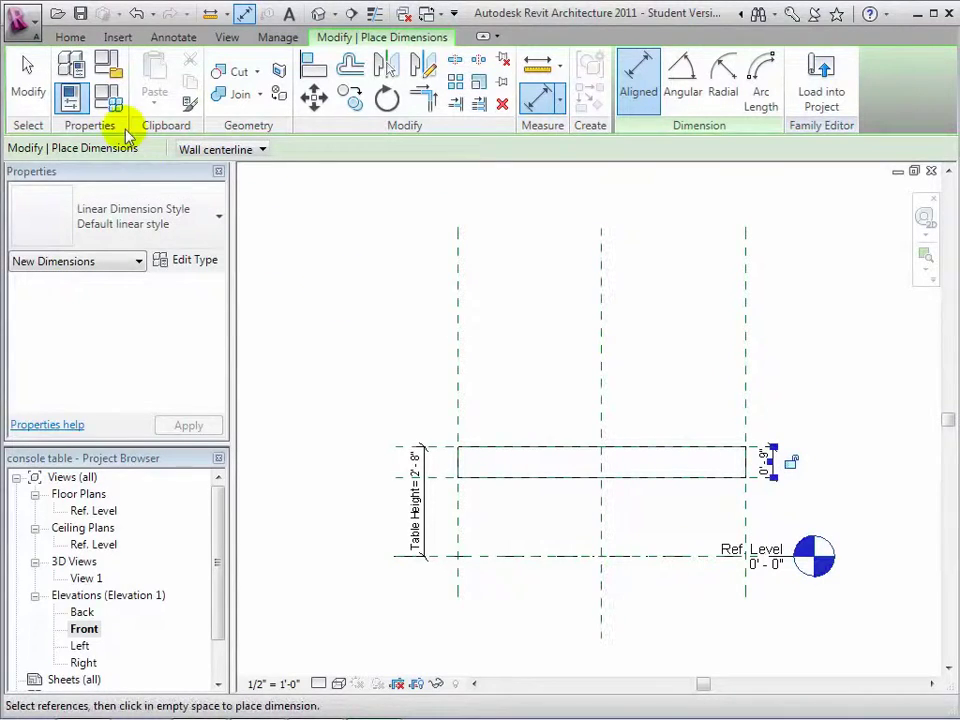
{"action": "left_click", "coordinate": [32, 97]}
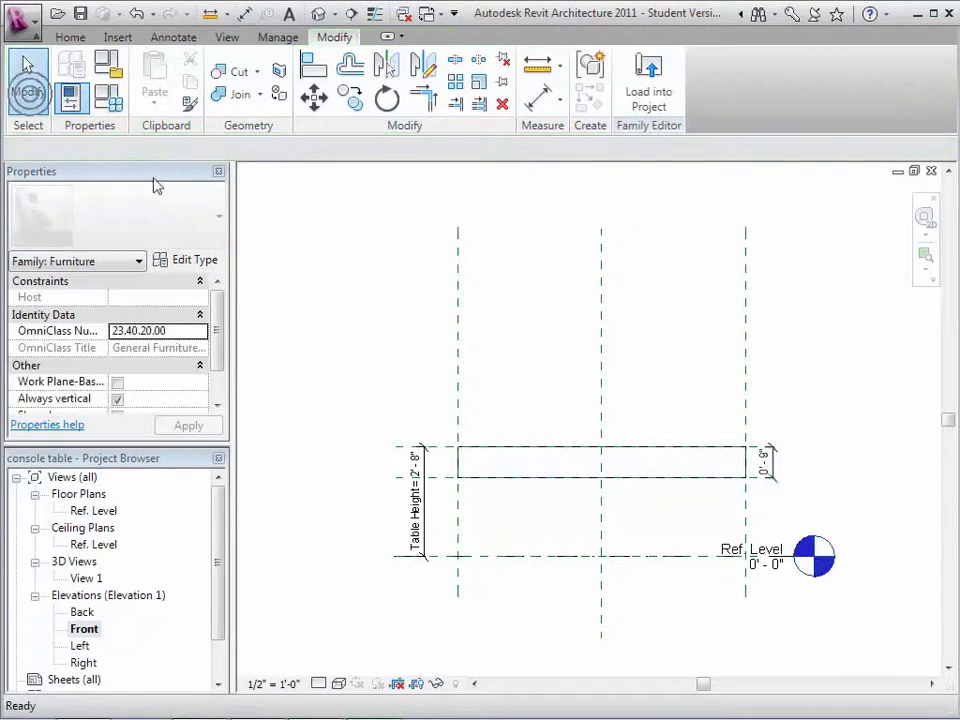
- Change the tabletop thickness from 9 inches to 4 inches using the lower plane's temporary dimension
{"action": "left_click", "coordinate": [757, 484]}
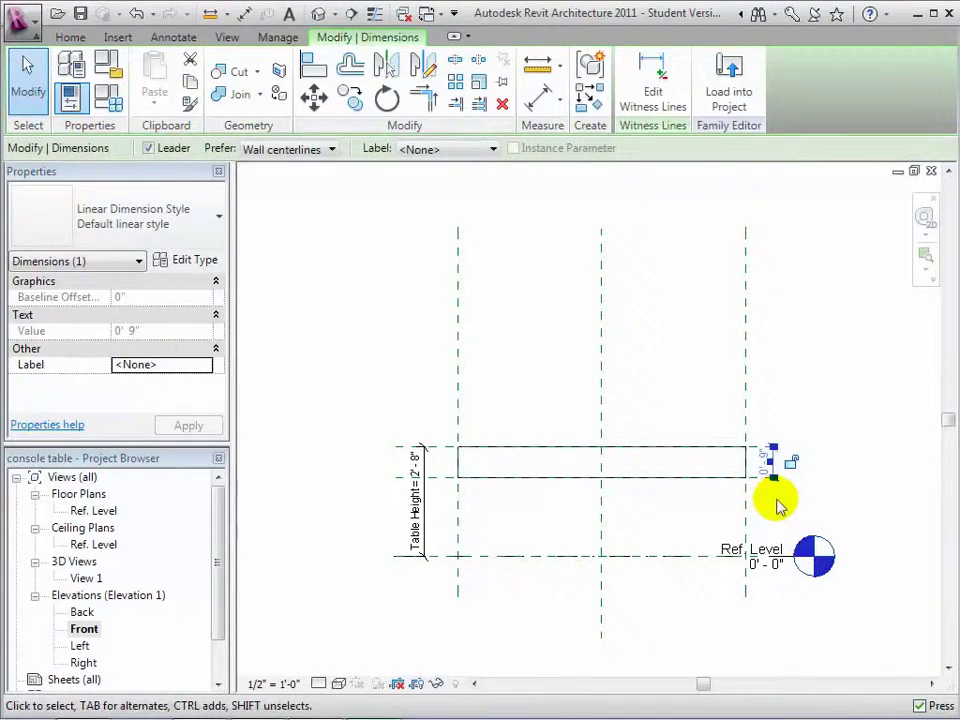
{"action": "scroll", "coordinate": [778, 503], "scroll_direction": "up", "scroll_amount": 3}
{"action": "scroll", "coordinate": [778, 503], "scroll_direction": "up", "scroll_amount": 2}
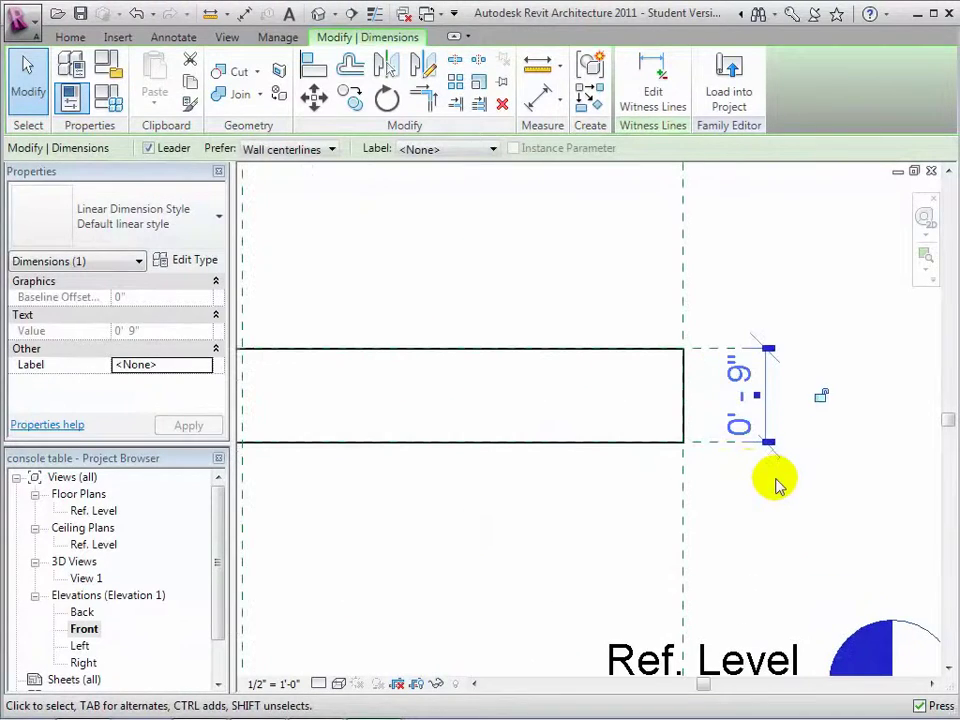
{"action": "left_click", "coordinate": [708, 444]}
{"action": "left_click", "coordinate": [748, 392]}
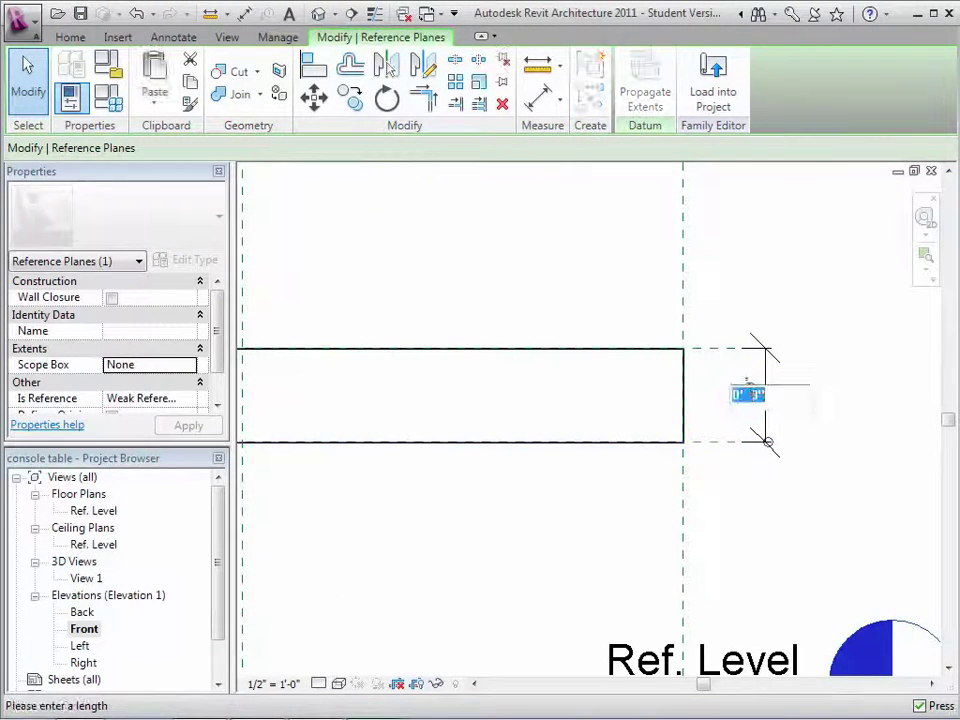
{"action": "type", "text": "0 4"}
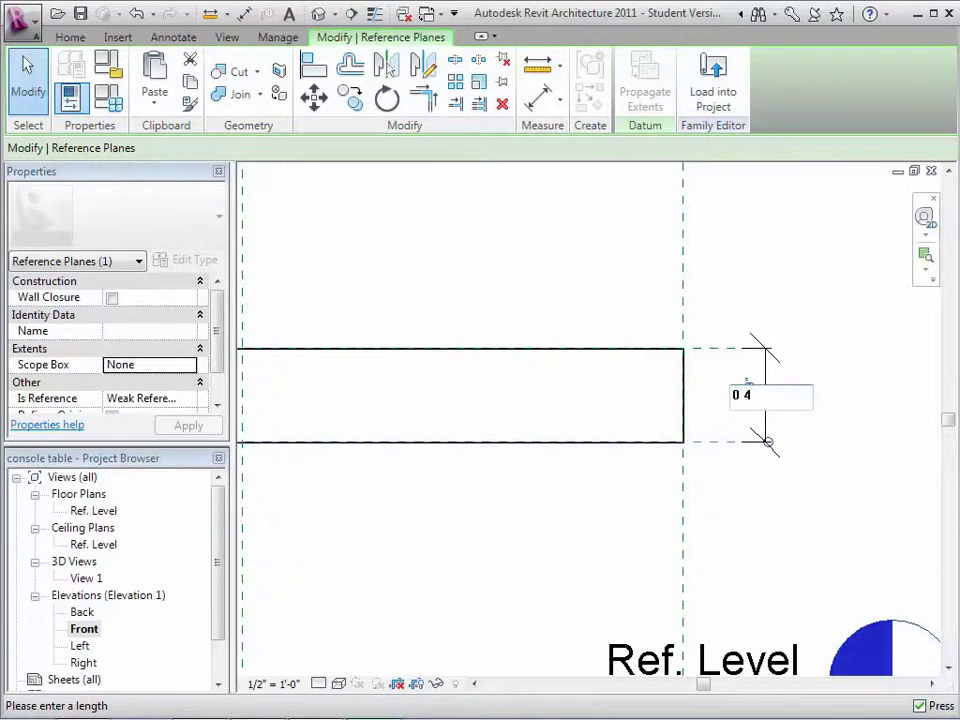
{"action": "key", "text": "Return"}
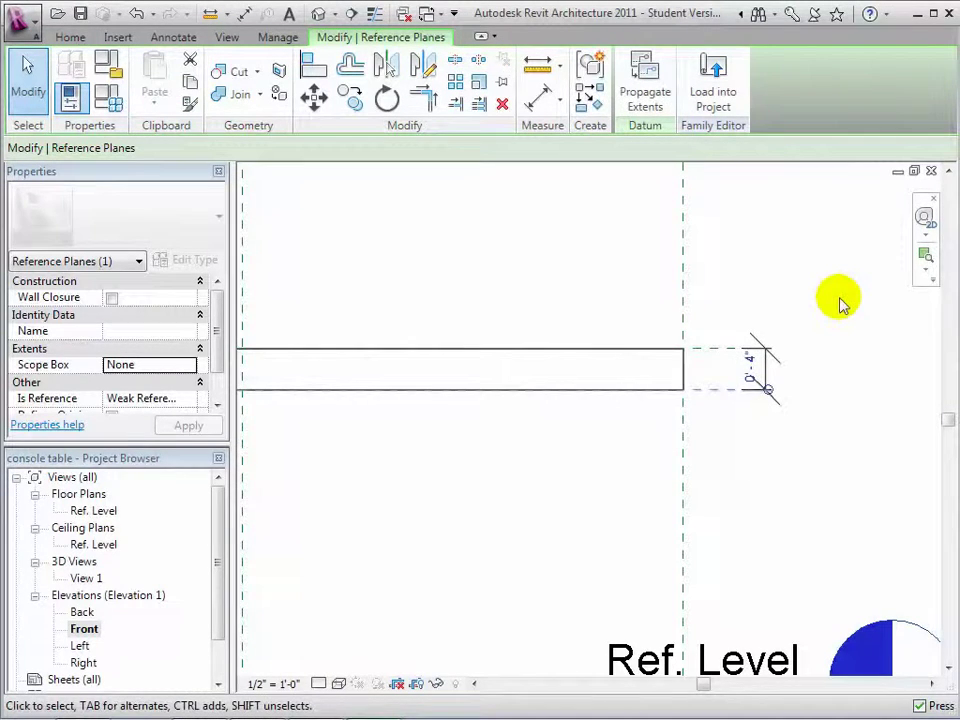
{"action": "left_click", "coordinate": [504, 471]}
{"action": "scroll", "coordinate": [504, 471], "scroll_direction": "down", "scroll_amount": 2}
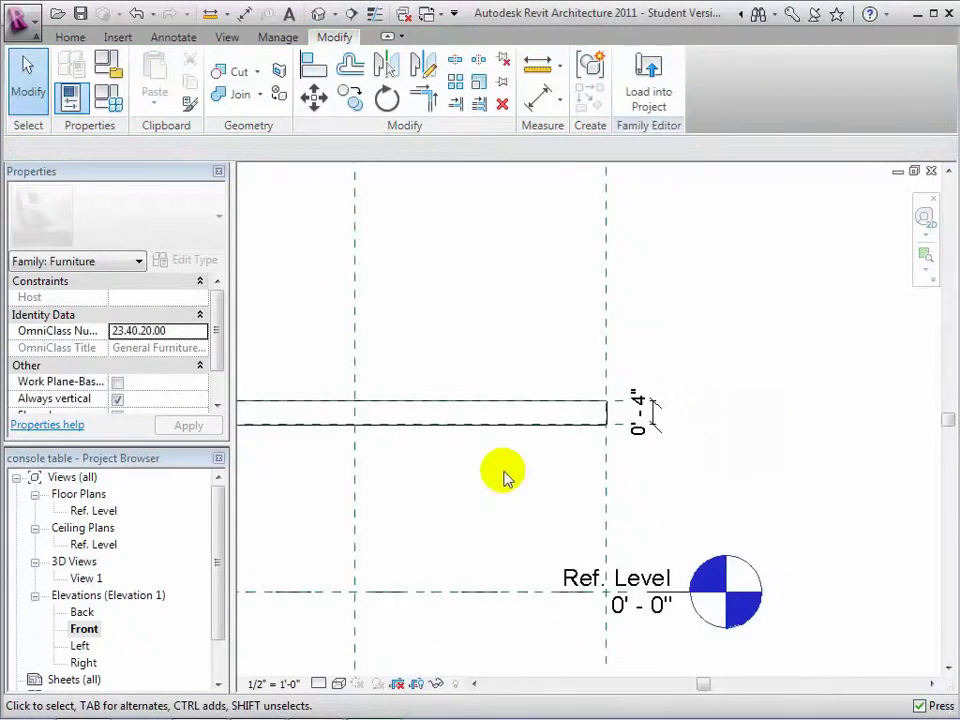
{"action": "scroll", "coordinate": [463, 500], "scroll_direction": "down", "scroll_amount": 1}
{"action": "middle_click_drag", "start_coordinate": [463, 500], "coordinate": [683, 450]}
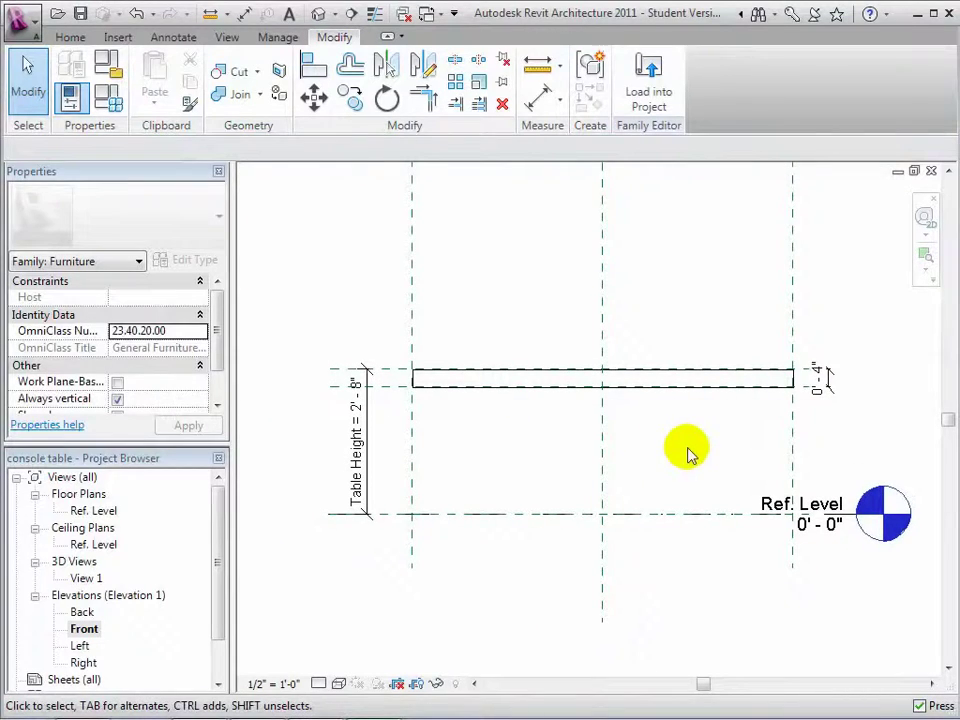
- Open 3D View 1 and orbit to an isometric corner view of the tabletop
{"action": "double_click", "coordinate": [86, 579]}
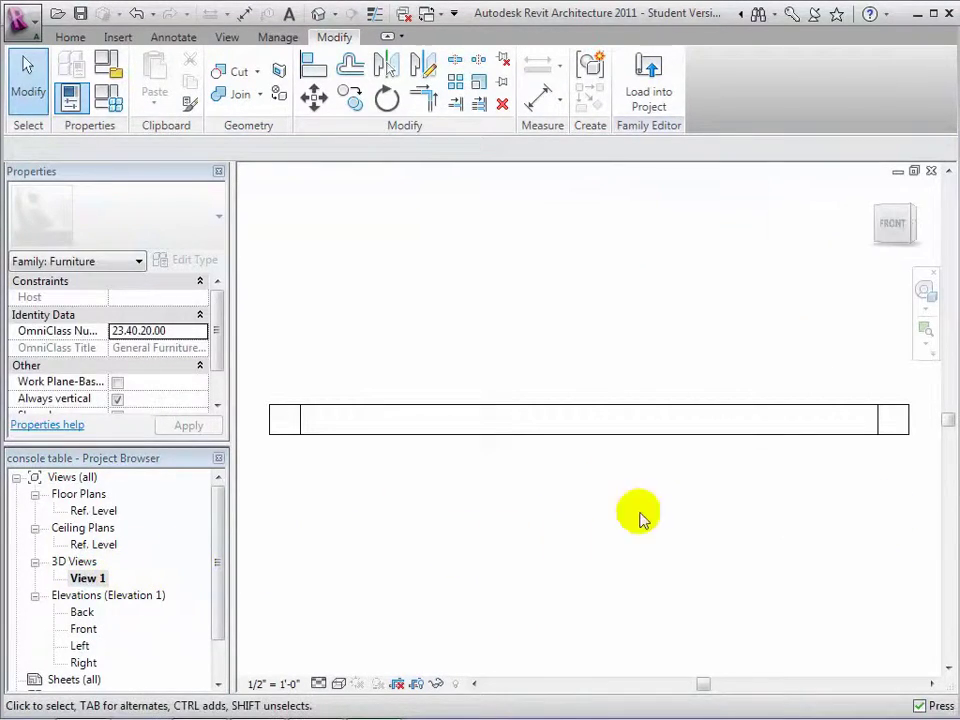
{"action": "left_click", "coordinate": [899, 236]}
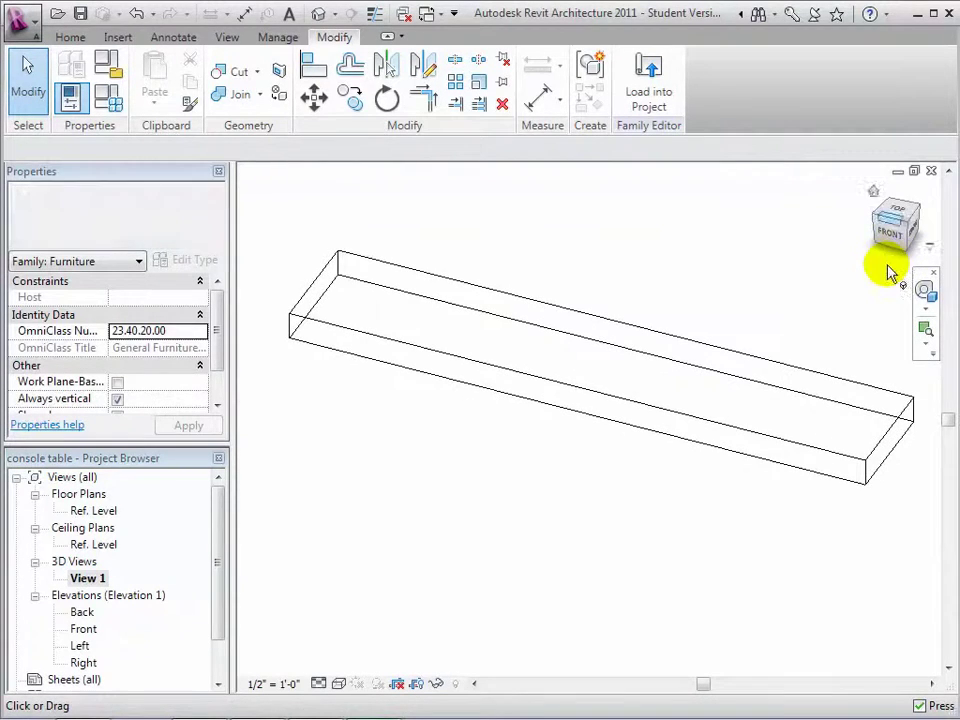
{"action": "mouse_move", "coordinate": [739, 268]}
{"action": "middle_mouse_down"}
{"action": "mouse_move", "coordinate": [749, 330]}
{"action": "mouse_move", "coordinate": [736, 330]}
{"action": "middle_mouse_up"}
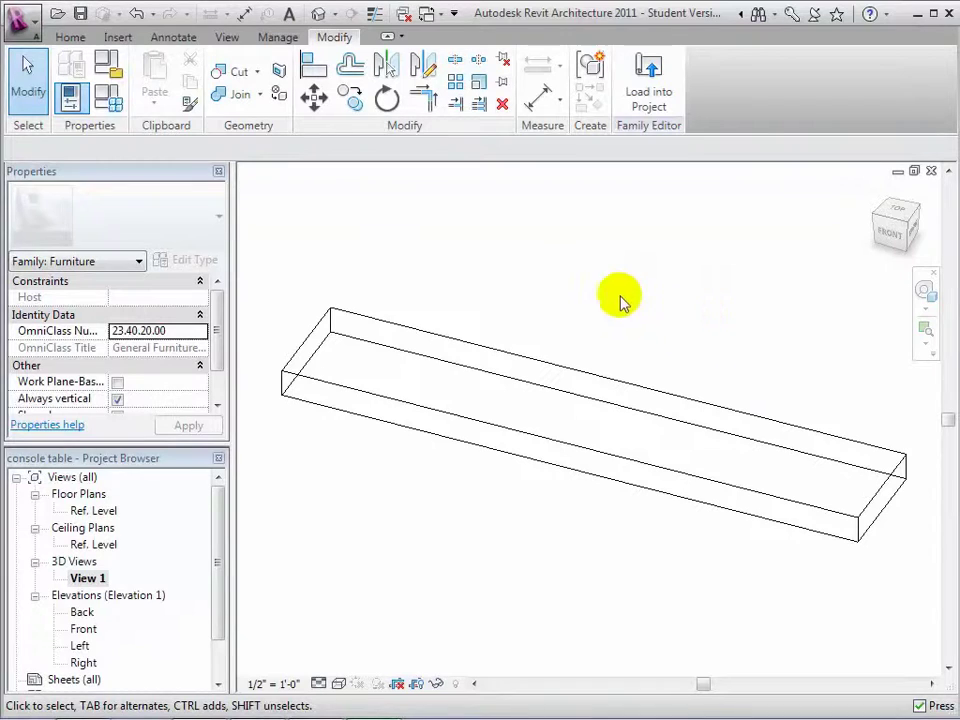
- Flex the tabletop by applying the 30" L x 30" W x 16" H type, then the 84" L x 16" W x 32" H type
{"action": "left_click", "coordinate": [120, 105]}
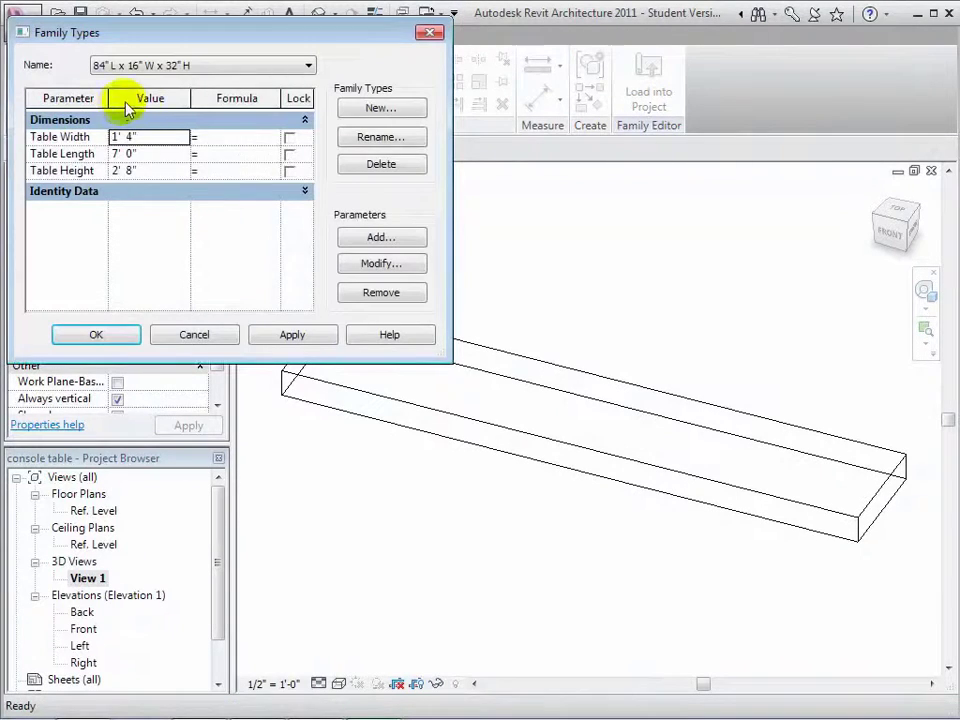
{"action": "left_click", "coordinate": [305, 70]}
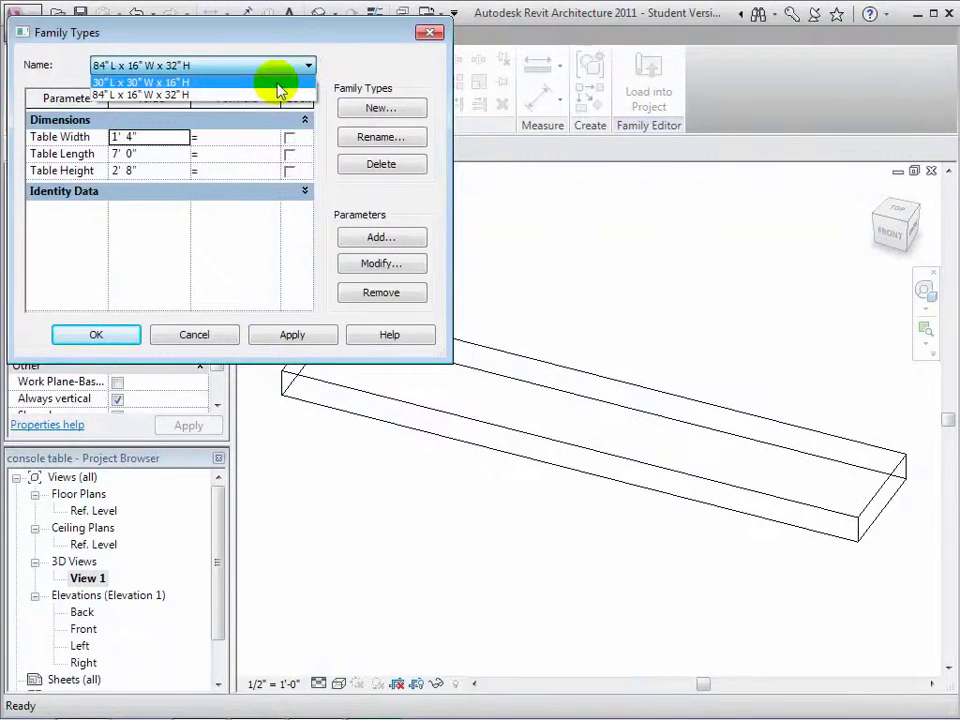
{"action": "left_click", "coordinate": [278, 83]}
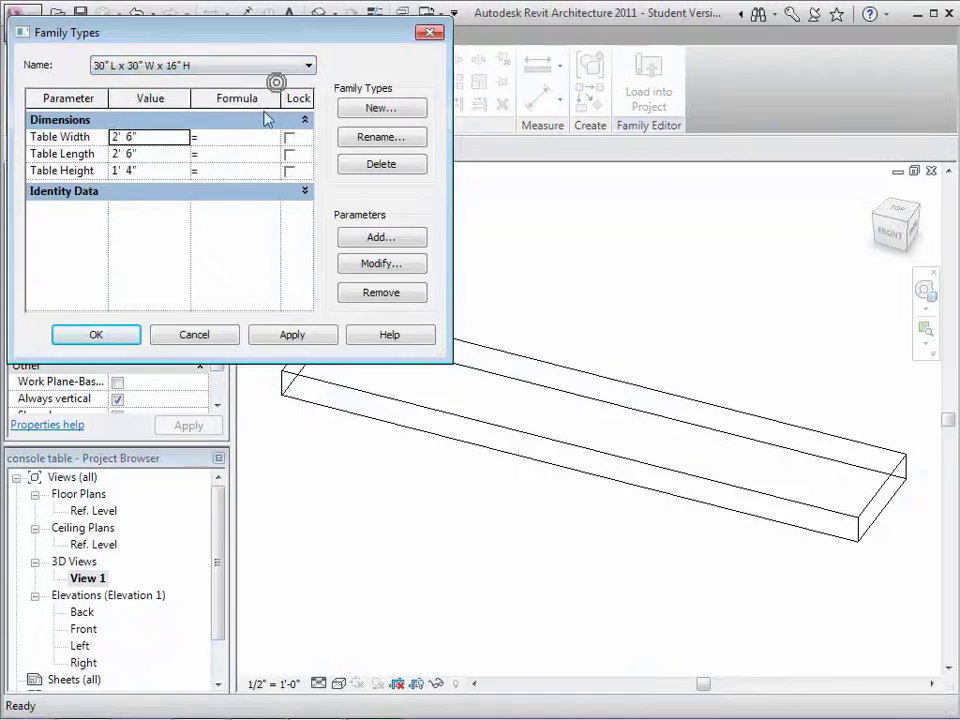
{"action": "left_click", "coordinate": [289, 335]}
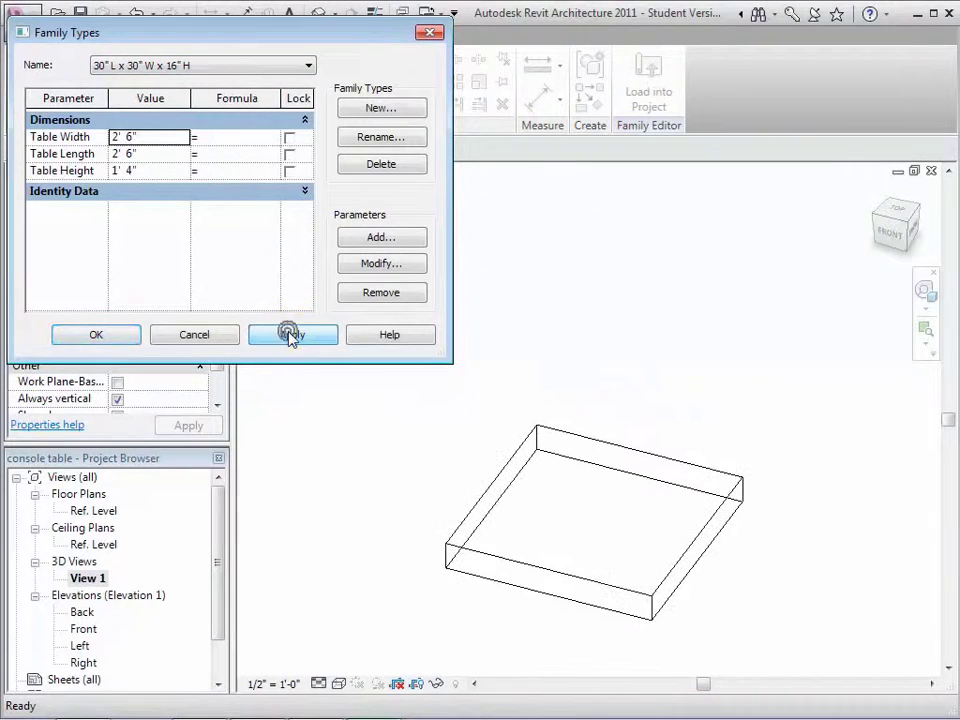
{"action": "left_click", "coordinate": [305, 67]}
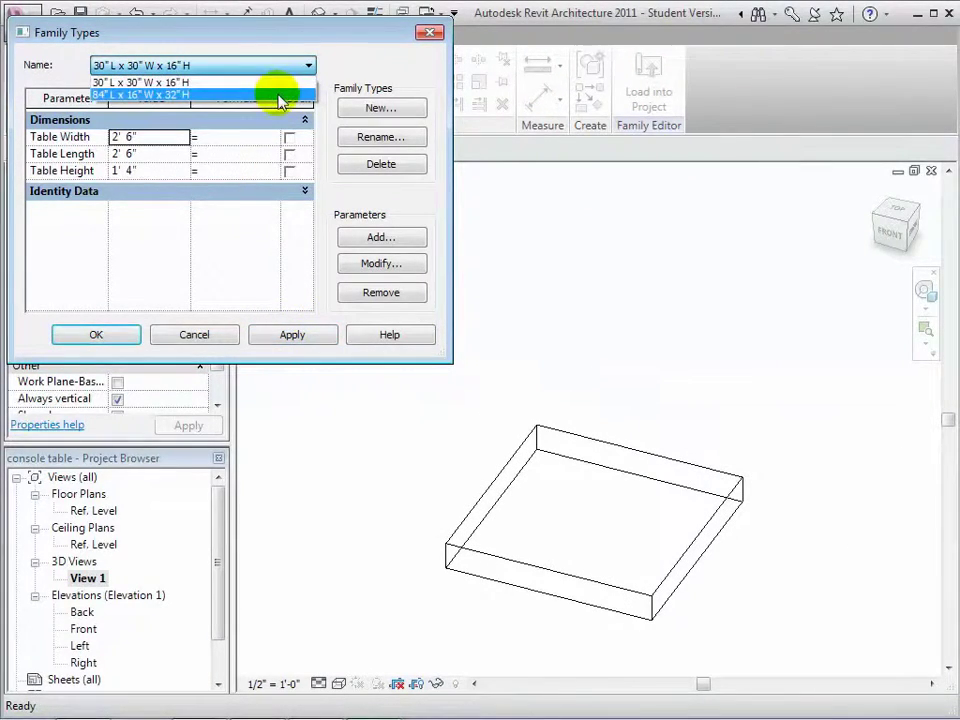
{"action": "left_click", "coordinate": [280, 95]}
{"action": "left_click", "coordinate": [279, 339]}
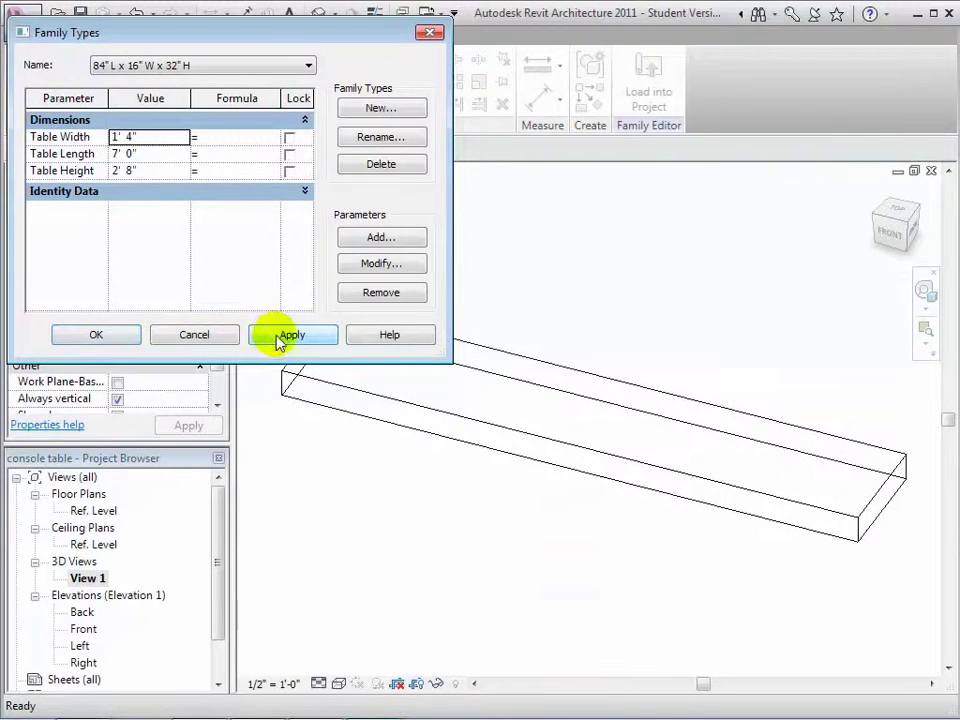
- Set the 84" type's Table Length to 3' 0" and apply it
{"action": "left_click", "coordinate": [167, 156]}
{"action": "type", "text": "3"}
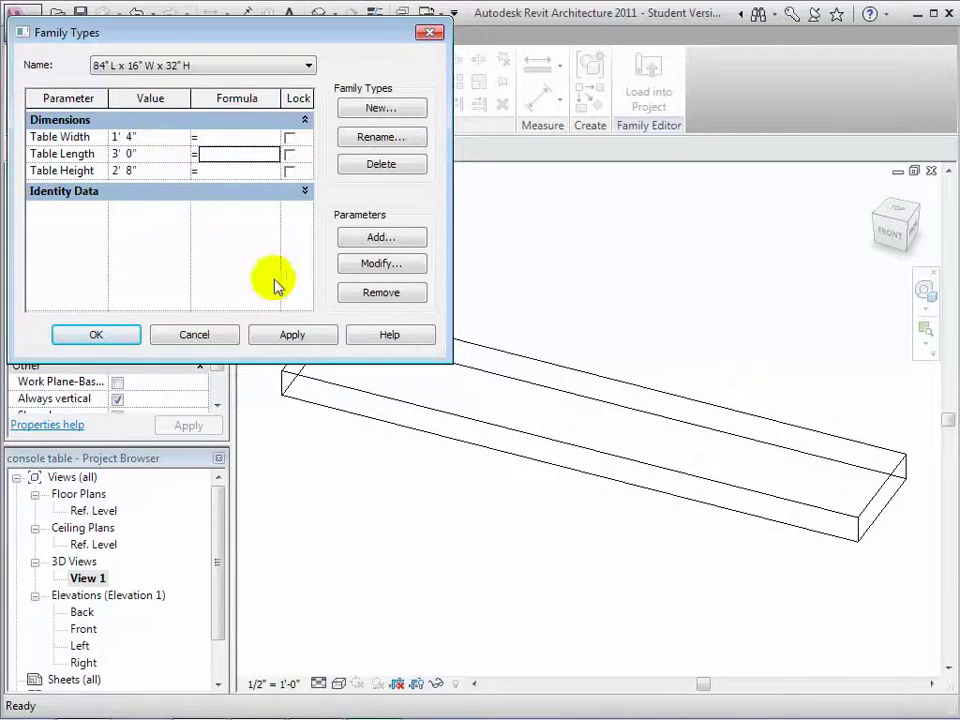
{"action": "left_click", "coordinate": [282, 333]}
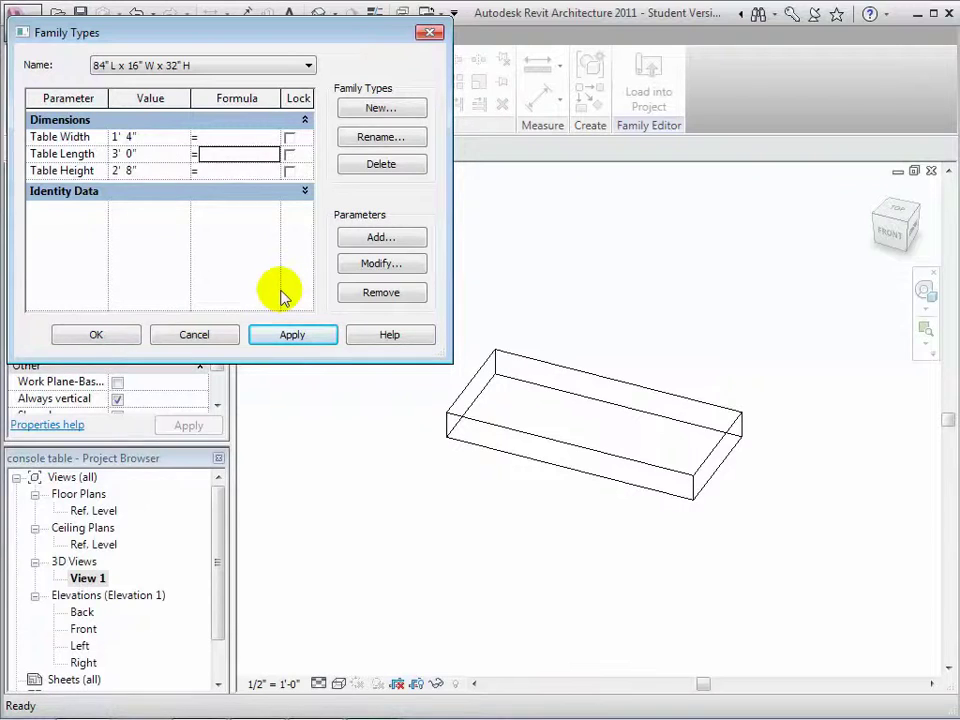
{"action": "left_click", "coordinate": [124, 332]}
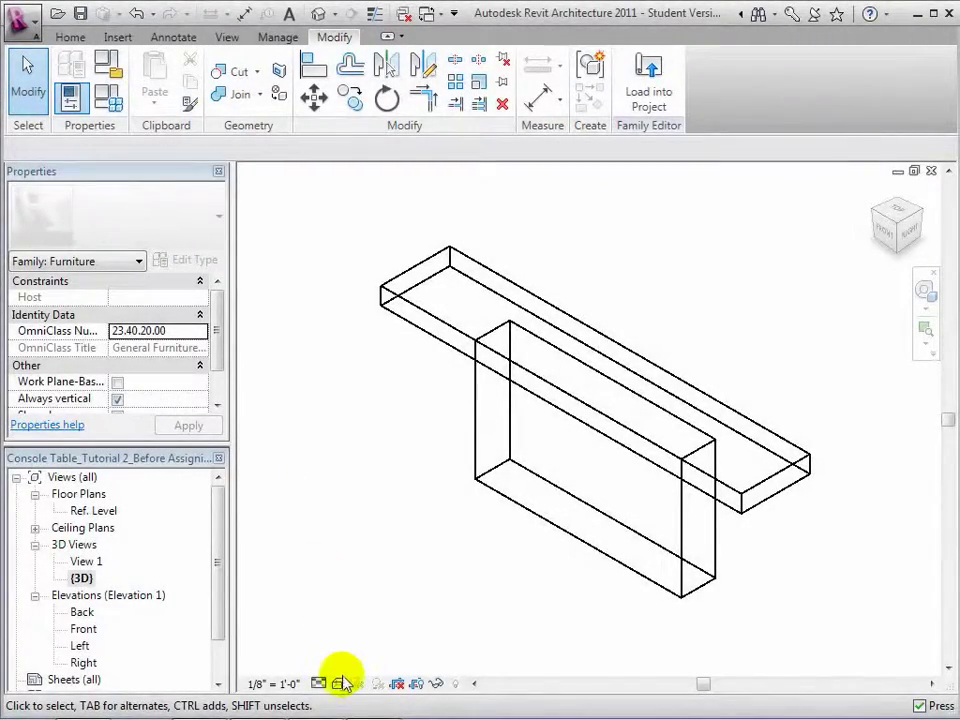
- Use Shaded with Edges, then open Ref. Level, Front elevation and the {3D} view in turn
{"action": "left_click", "coordinate": [340, 685]}
{"action": "left_click", "coordinate": [365, 627]}
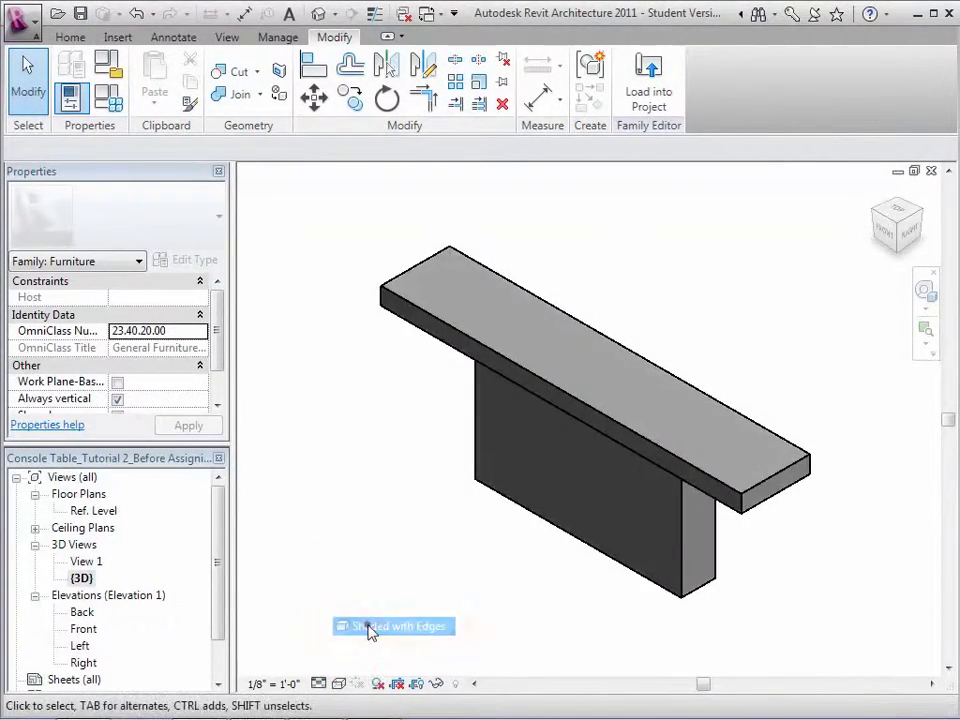
{"action": "double_click", "coordinate": [96, 511]}
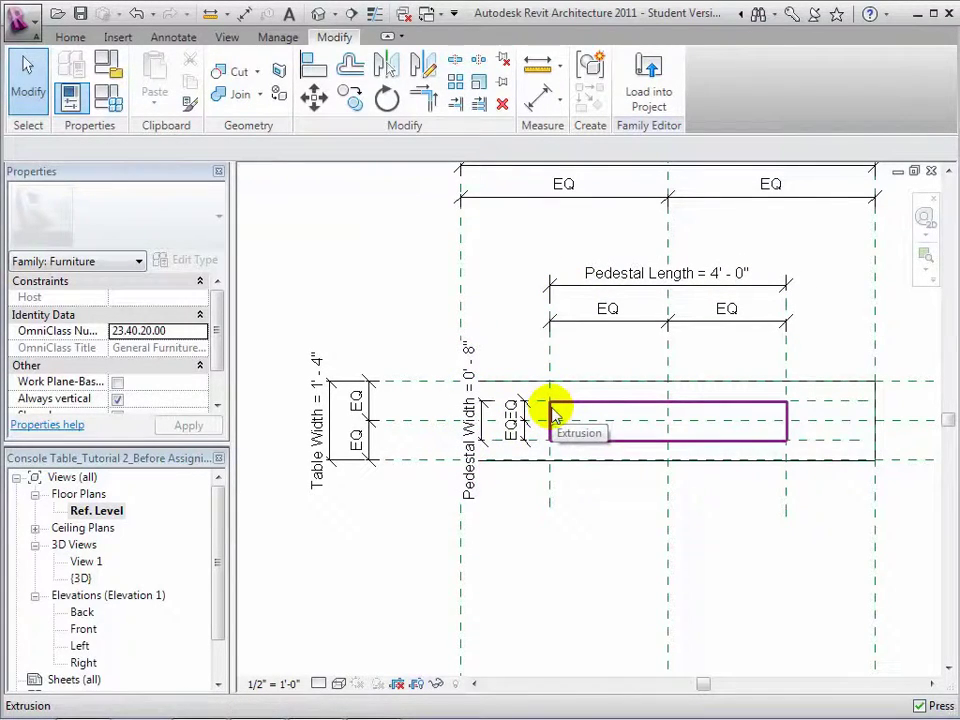
{"action": "left_click", "coordinate": [85, 630]}
{"action": "double_click", "coordinate": [85, 630]}
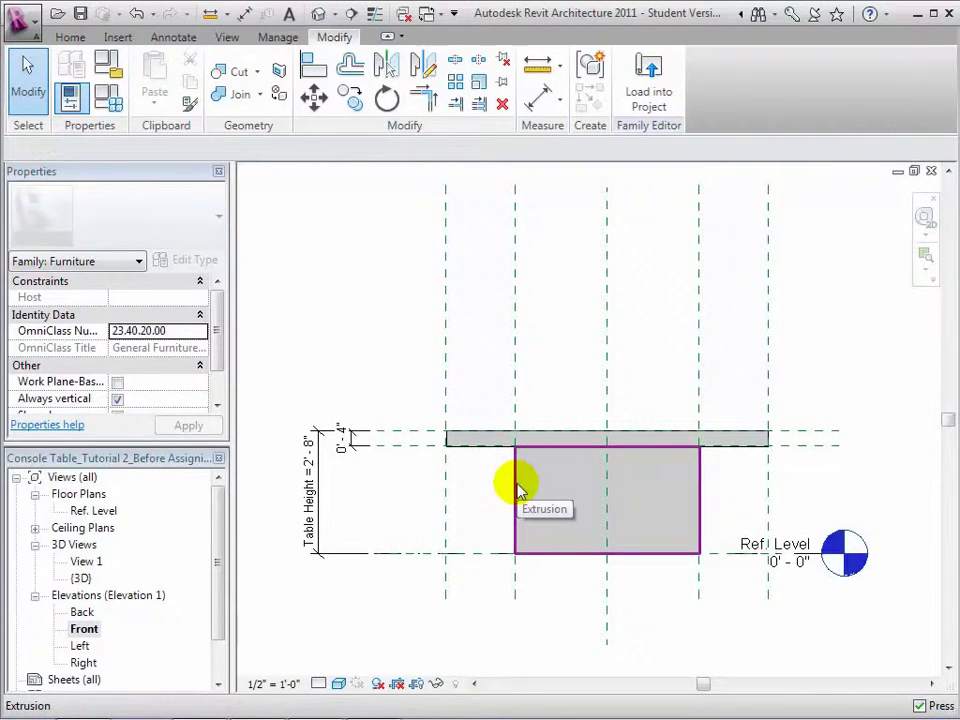
{"action": "double_click", "coordinate": [84, 578]}
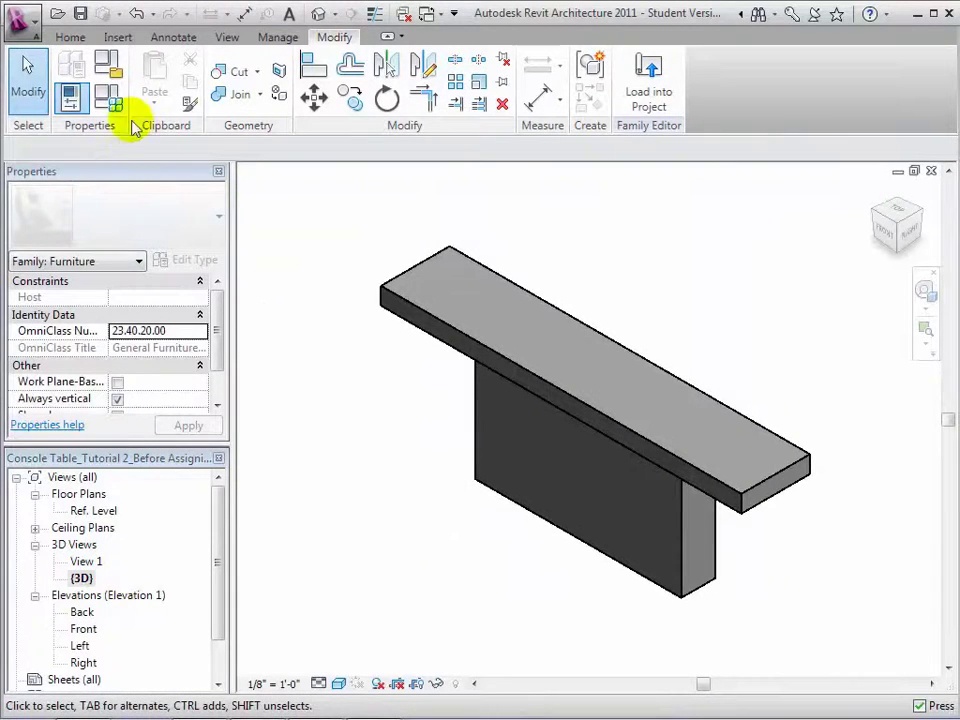
- Apply the 30" L x 30" W x 16" H type to the table in Family Types
{"action": "left_click", "coordinate": [70, 95]}
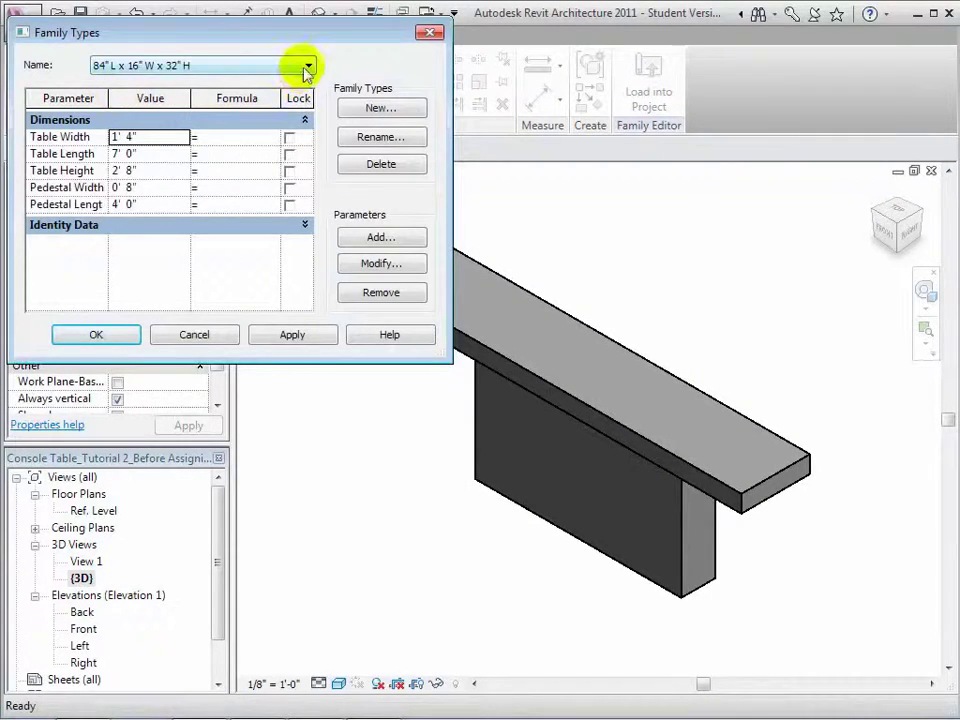
{"action": "left_click", "coordinate": [308, 66]}
{"action": "left_click", "coordinate": [288, 86]}
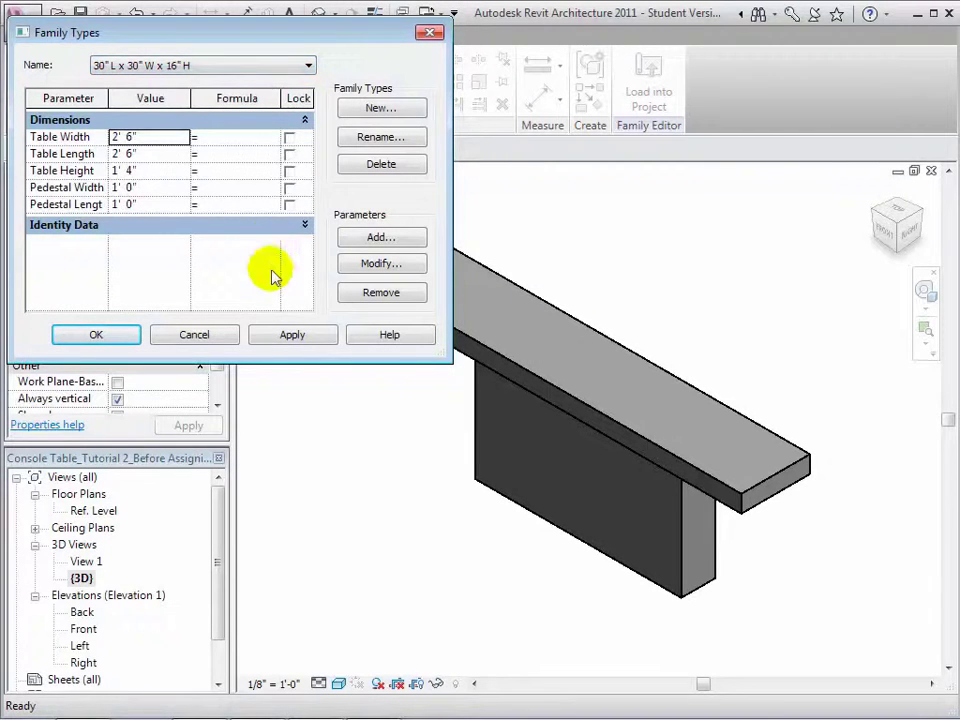
{"action": "left_click", "coordinate": [285, 336]}
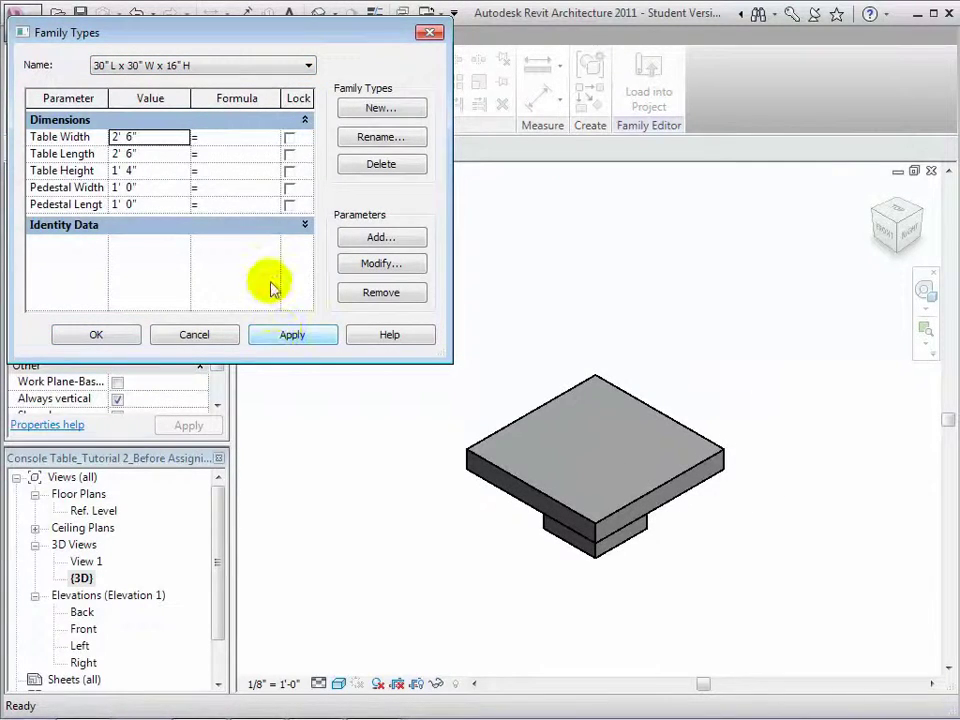